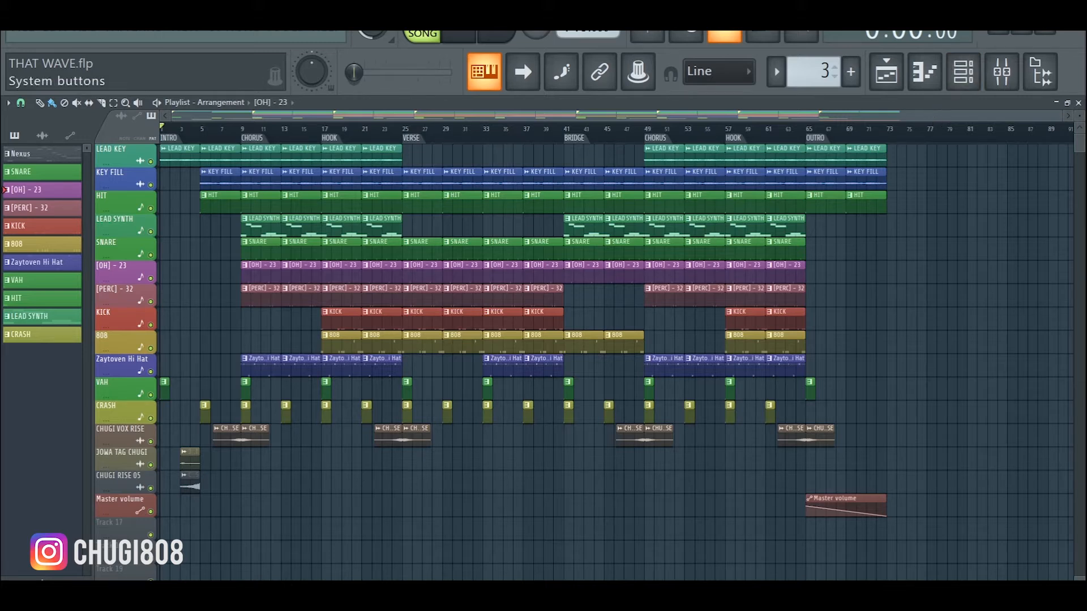
Open the channel rack and select all of its channels from Nexus down to the last riser.
click(969, 69)
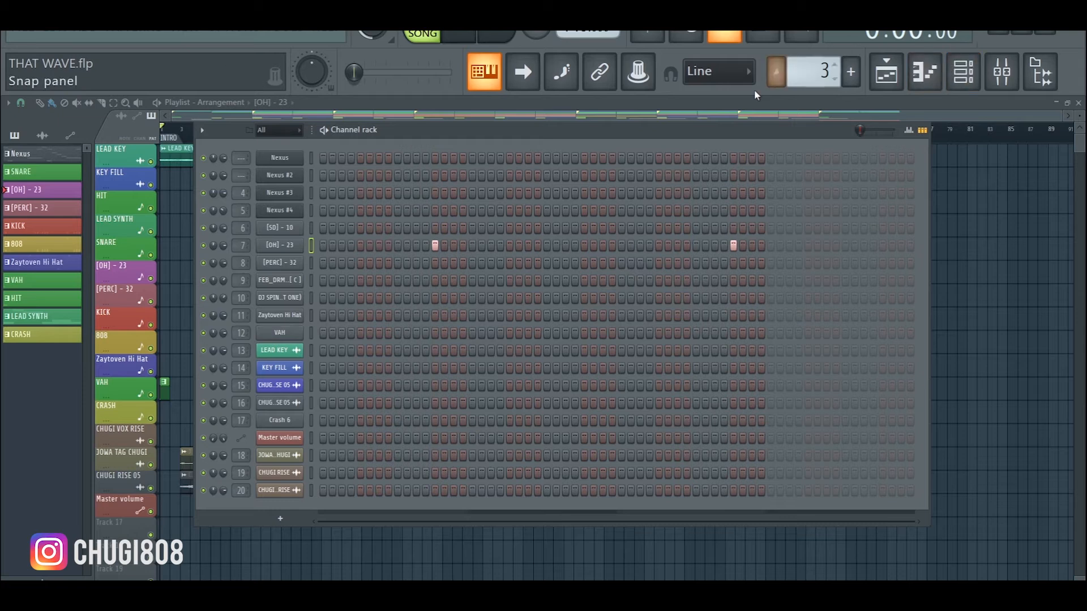
drag(718, 129, 712, 134)
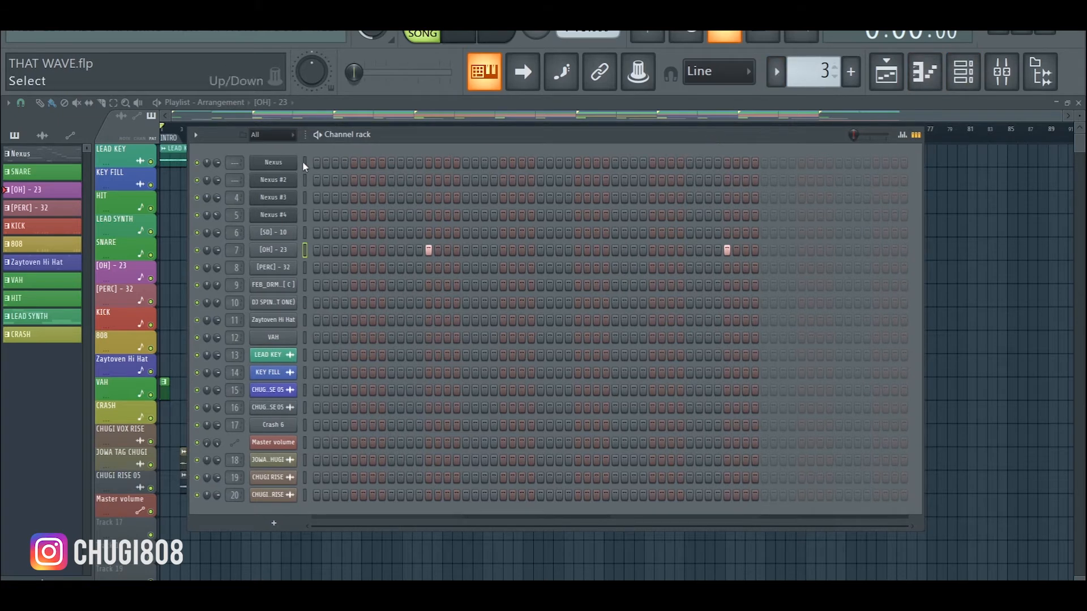
drag(398, 134, 419, 128)
drag(326, 156, 335, 446)
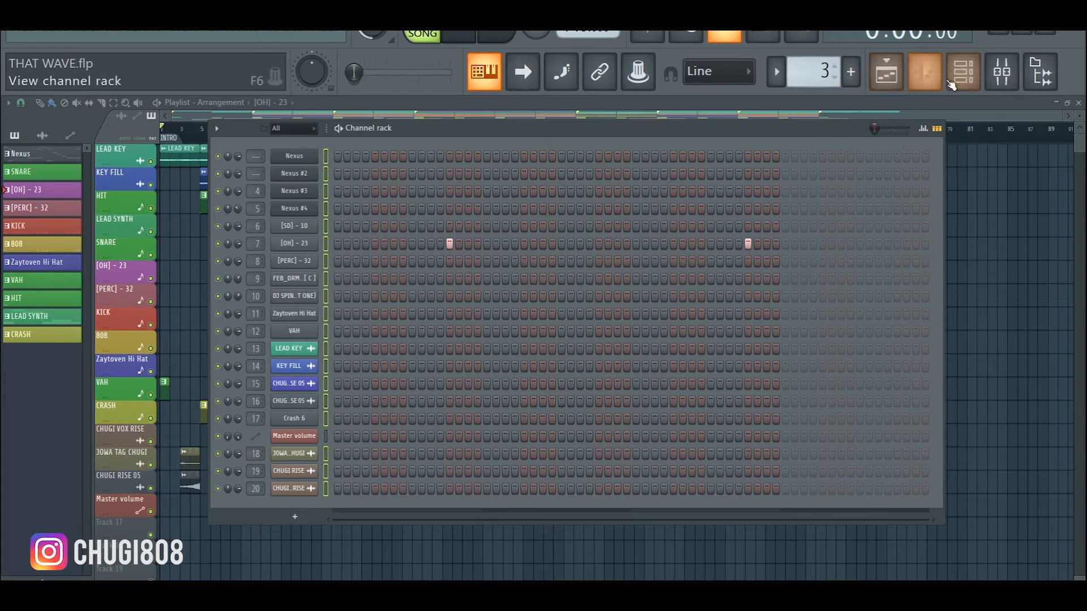
Open the mixer and bring up the MELODIES track's option for routing the selected channels starting from this track.
click(1001, 72)
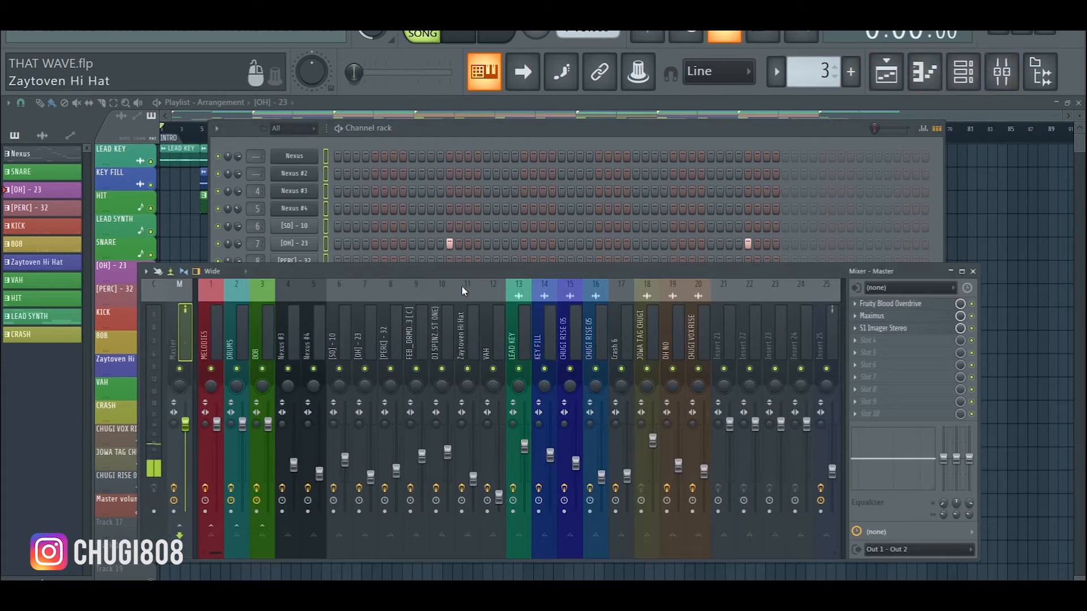
right_click(208, 349)
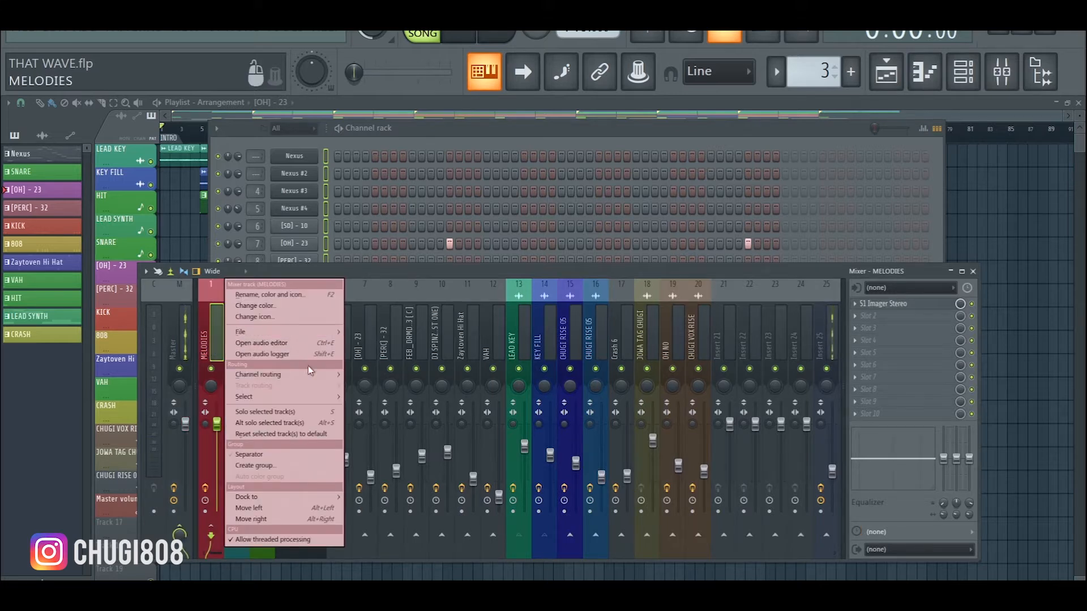
mouse_move(312, 375)
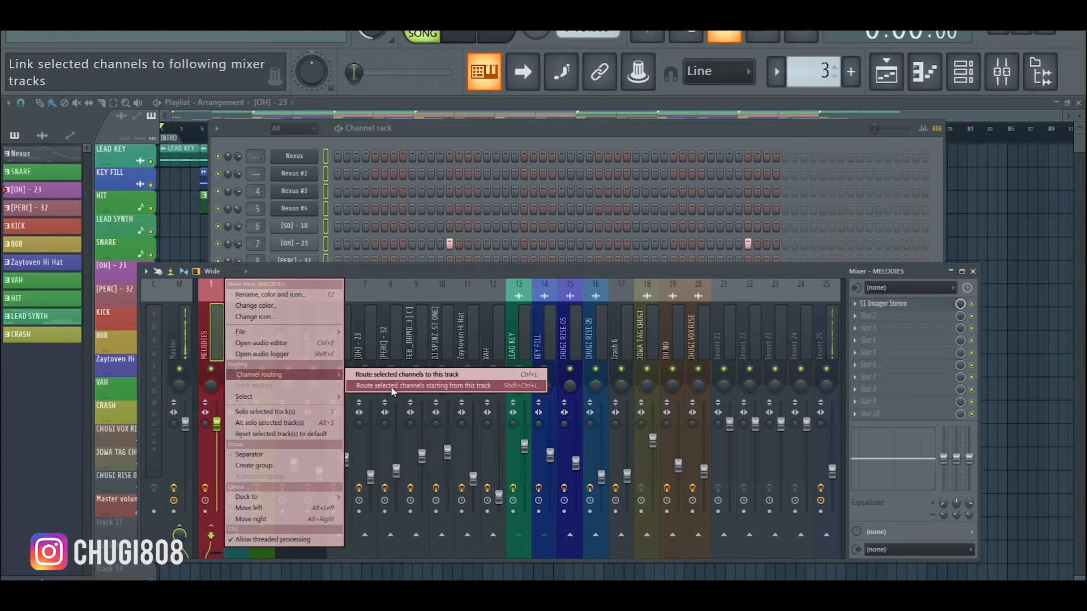
click(390, 386)
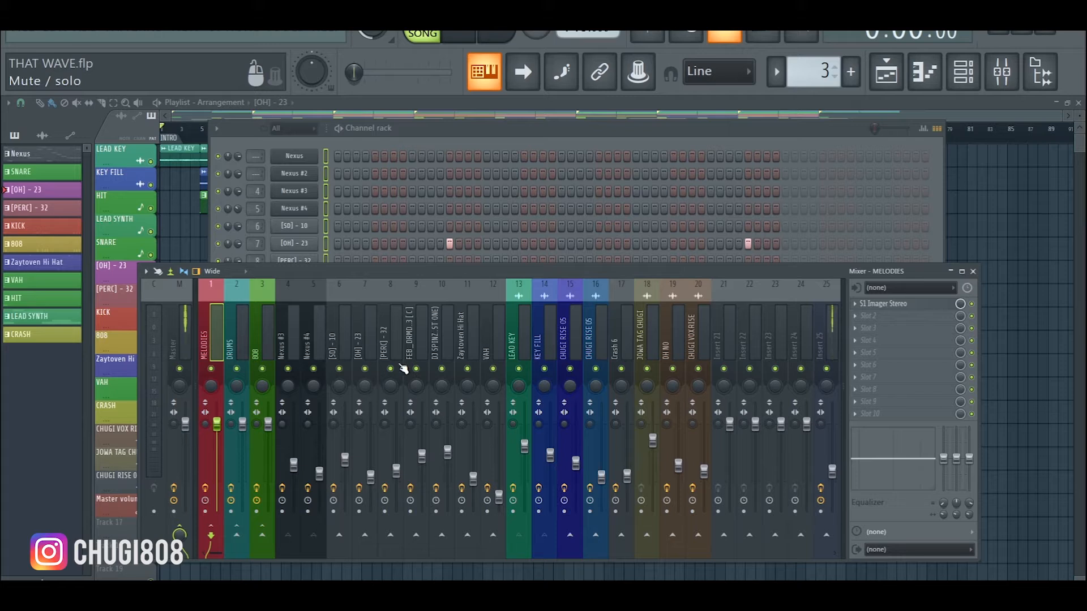
Move the empty Insert 21 mixer track to position 4, directly after the 808 bus.
click(719, 343)
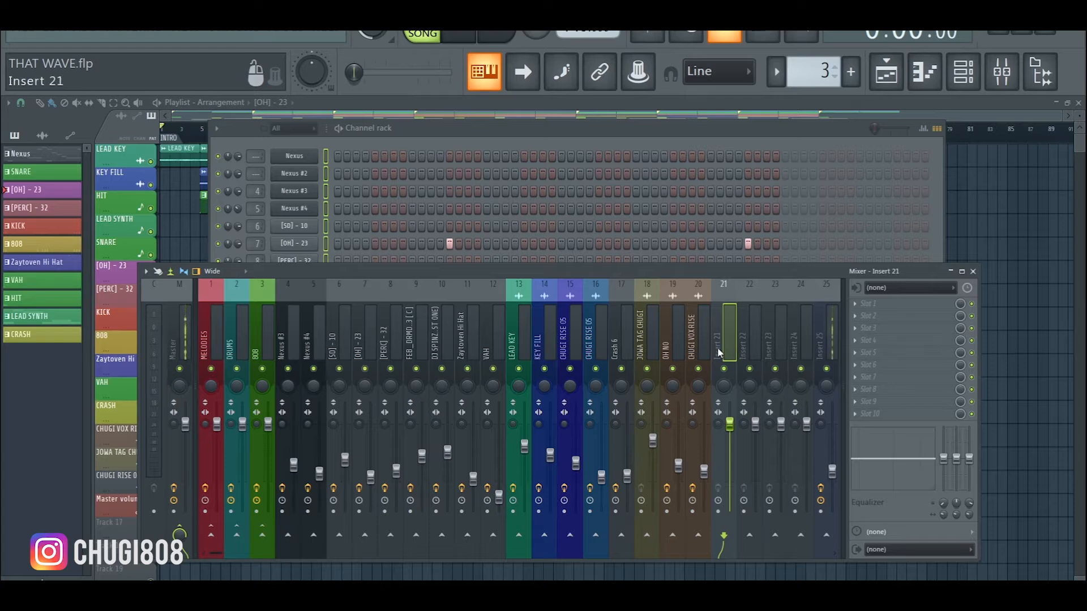
drag(721, 344, 650, 346)
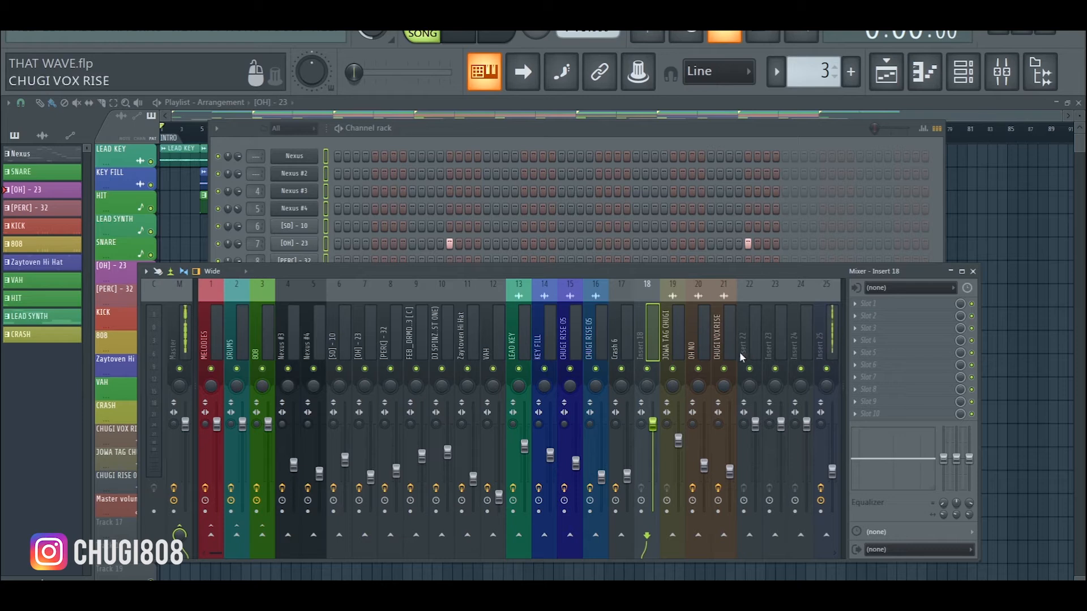
drag(653, 351, 288, 352)
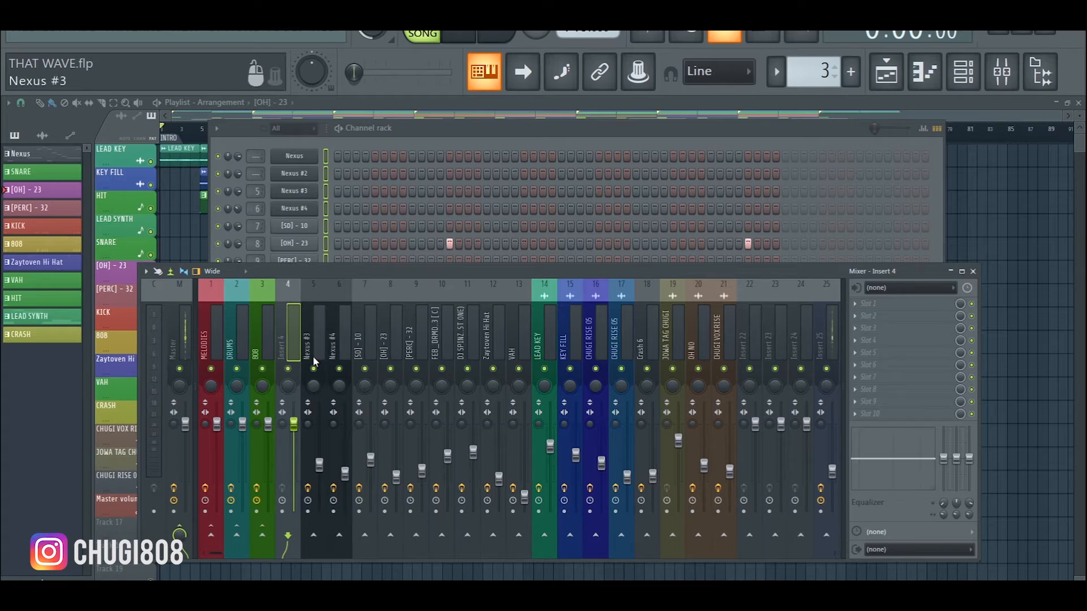
Rename the empty mixer track 4 as "drums ex" and give it a magenta colour.
right_click(293, 329)
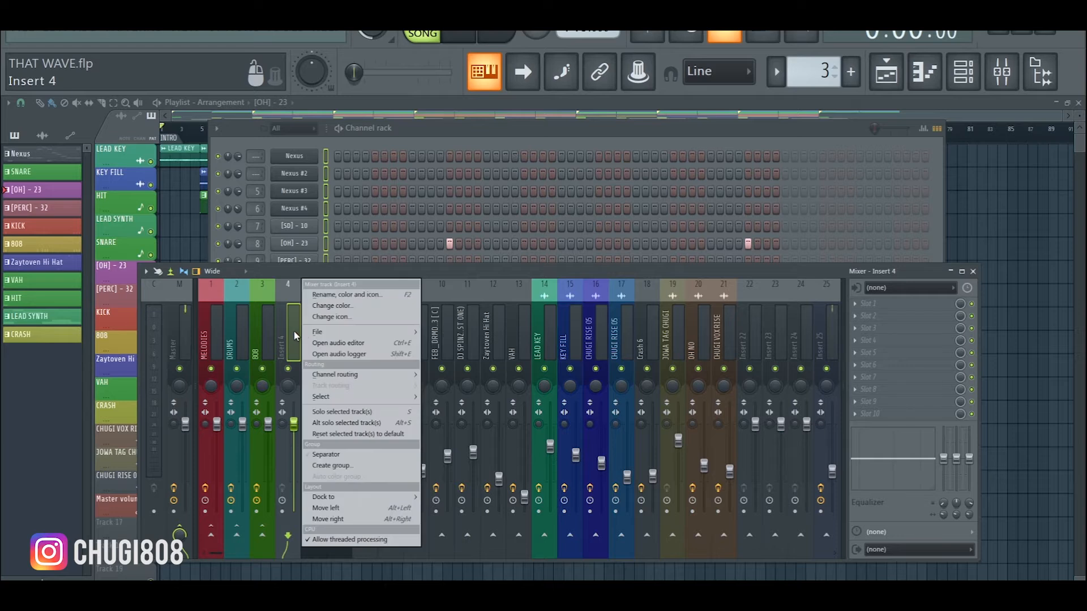
click(346, 295)
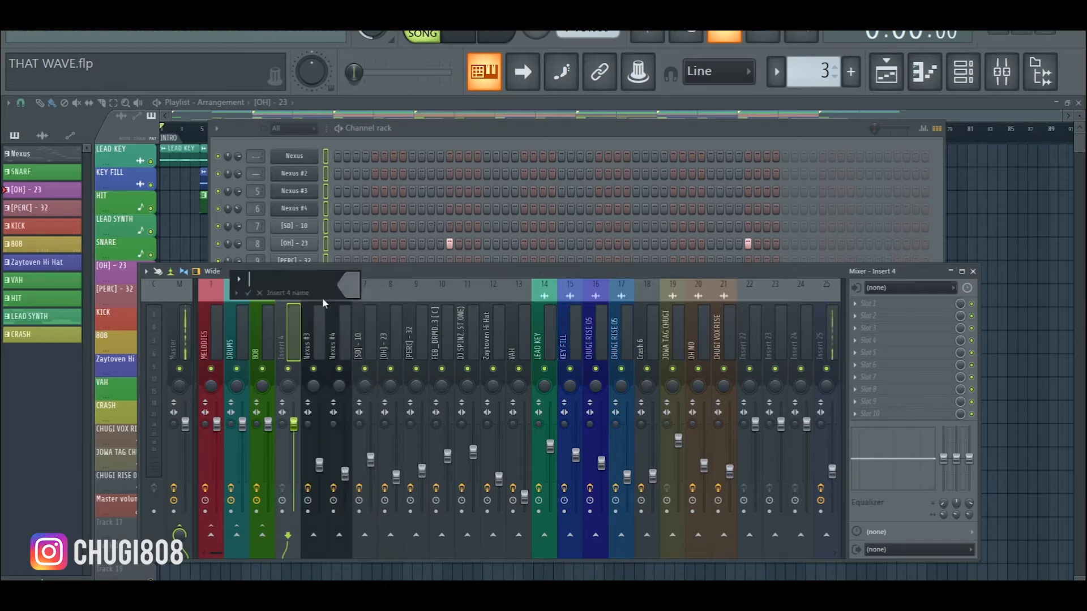
text(drums ex)
click(346, 286)
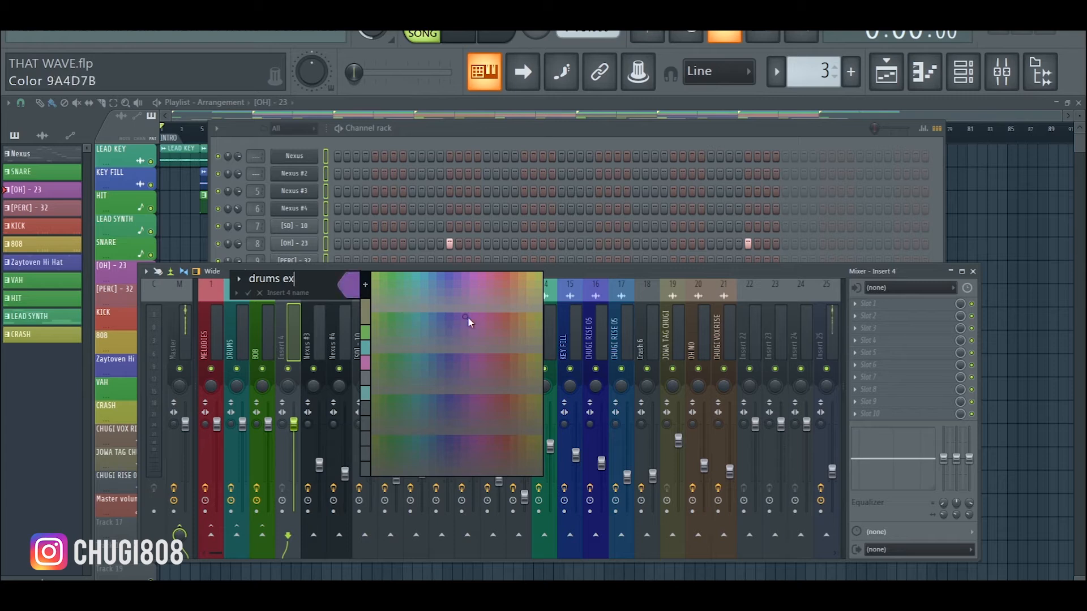
click(482, 318)
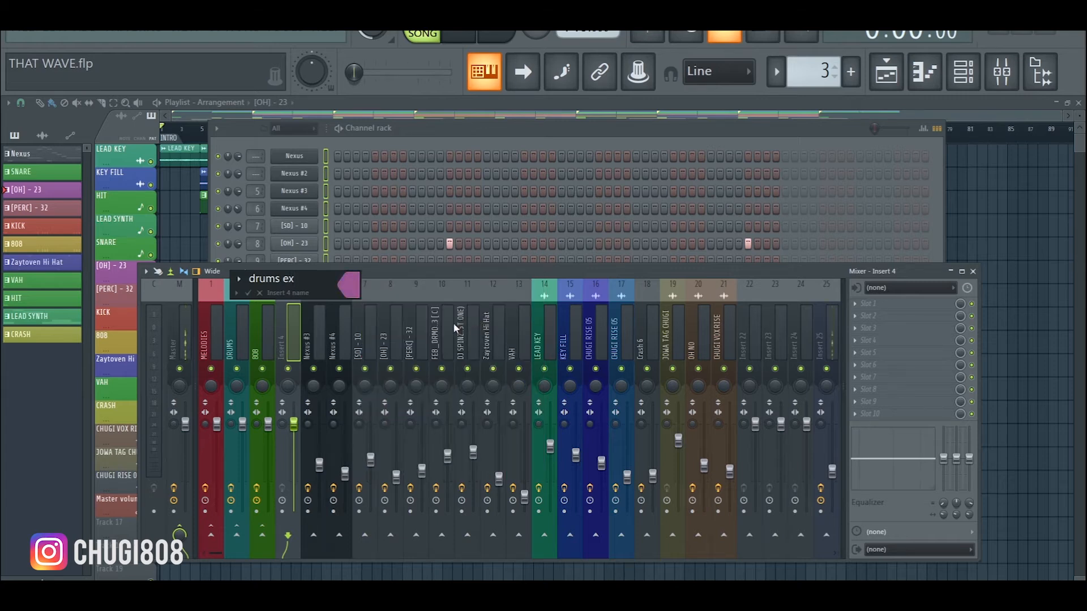
key(Return)
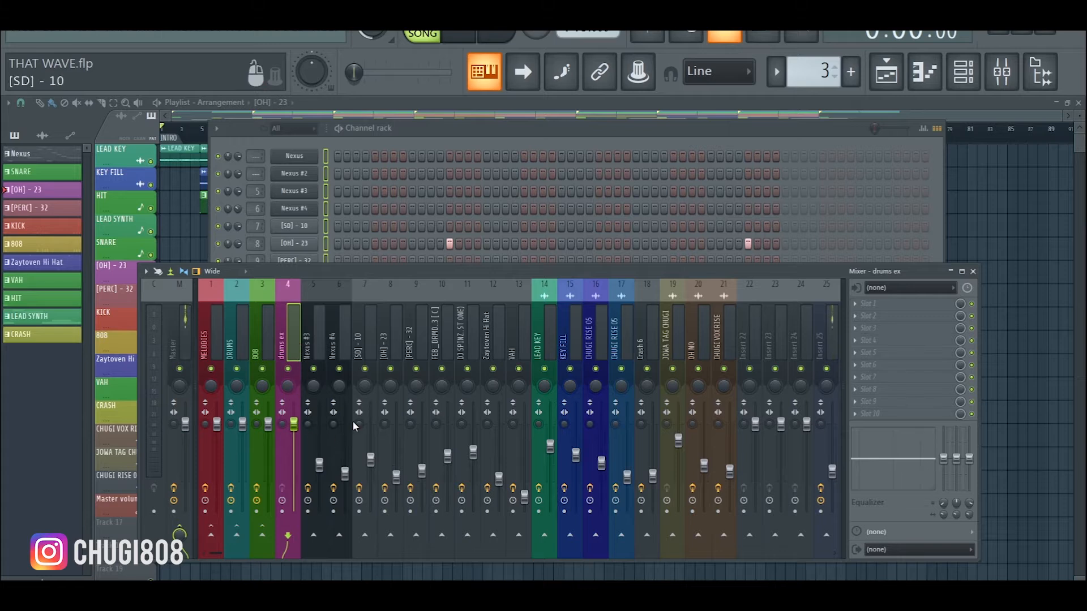
Inspect the snare and open hat track routing, and view the send options from [SD] - 10 to drums ex.
click(315, 350)
click(365, 345)
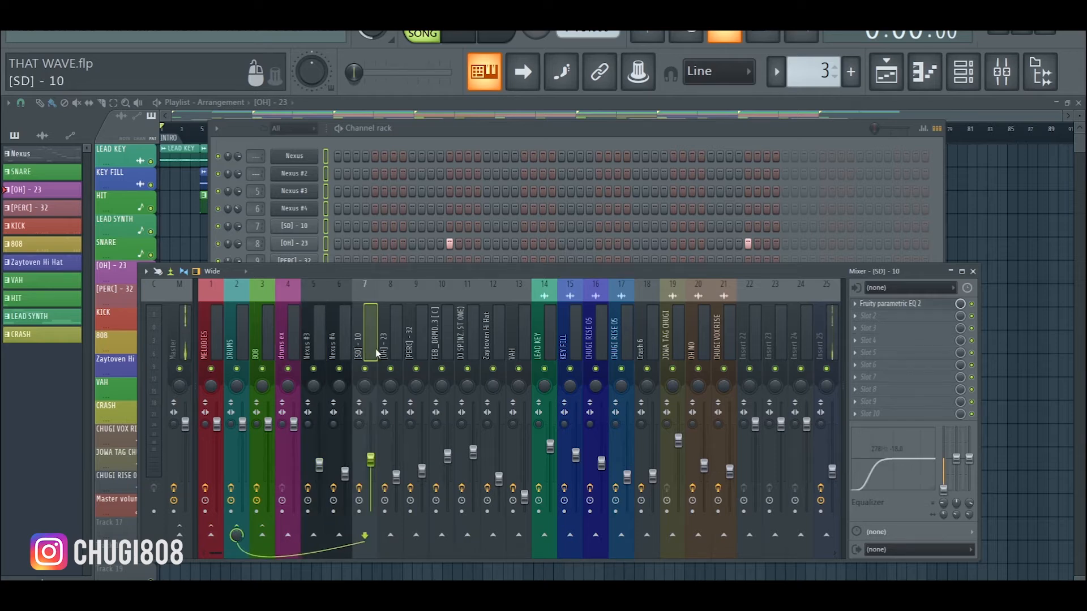
click(388, 343)
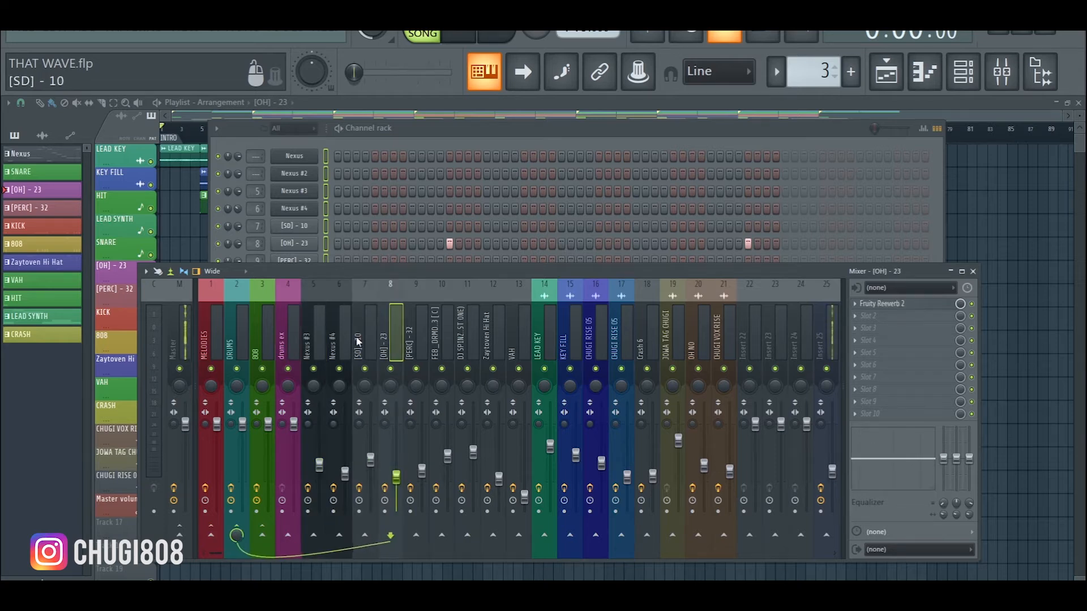
click(365, 345)
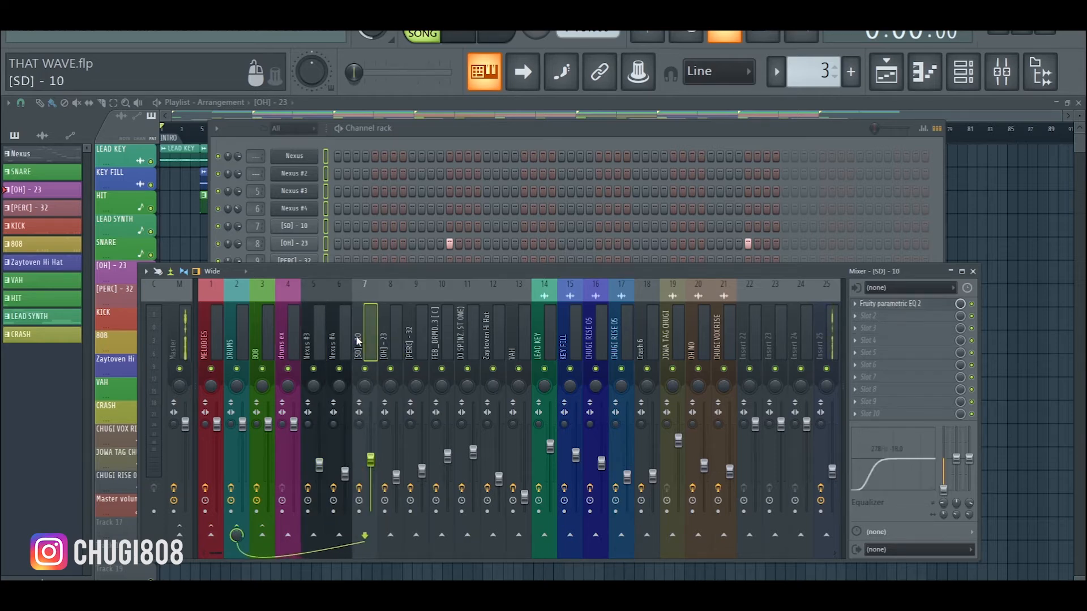
right_click(288, 534)
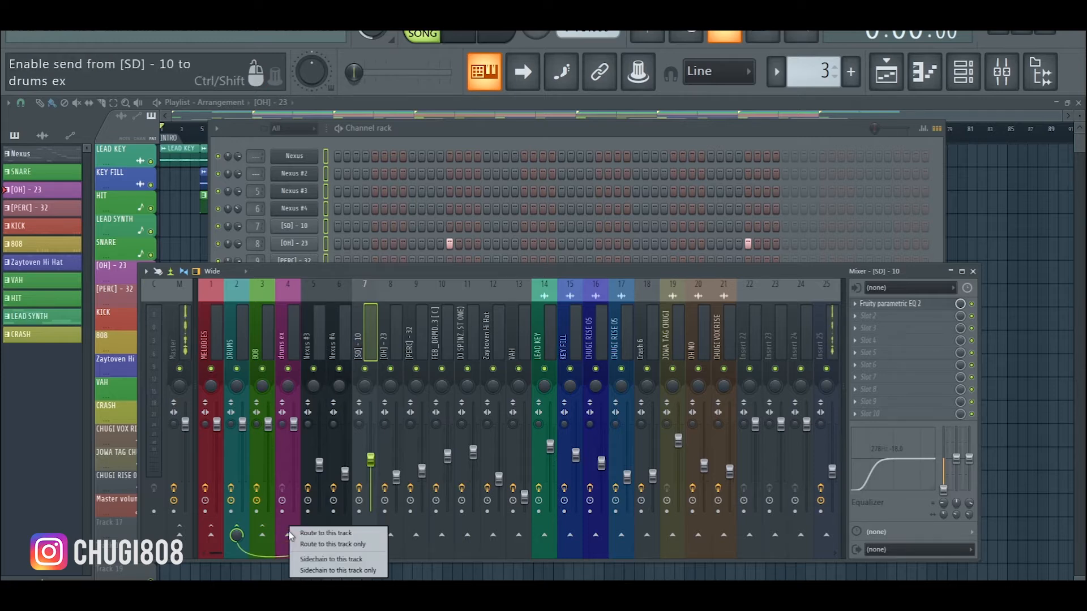
Examine which bus each individual mixer track feeds, going from [OH] - 23 through the percussion, kick, 808 and hi-hat to KEY FILL.
click(395, 345)
click(419, 339)
click(445, 339)
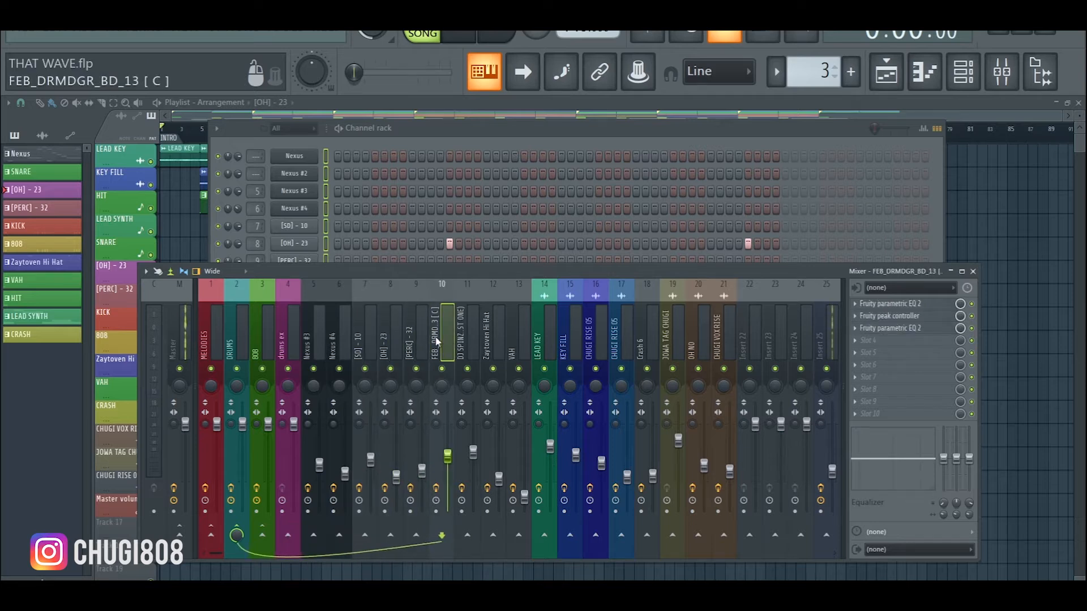
click(467, 339)
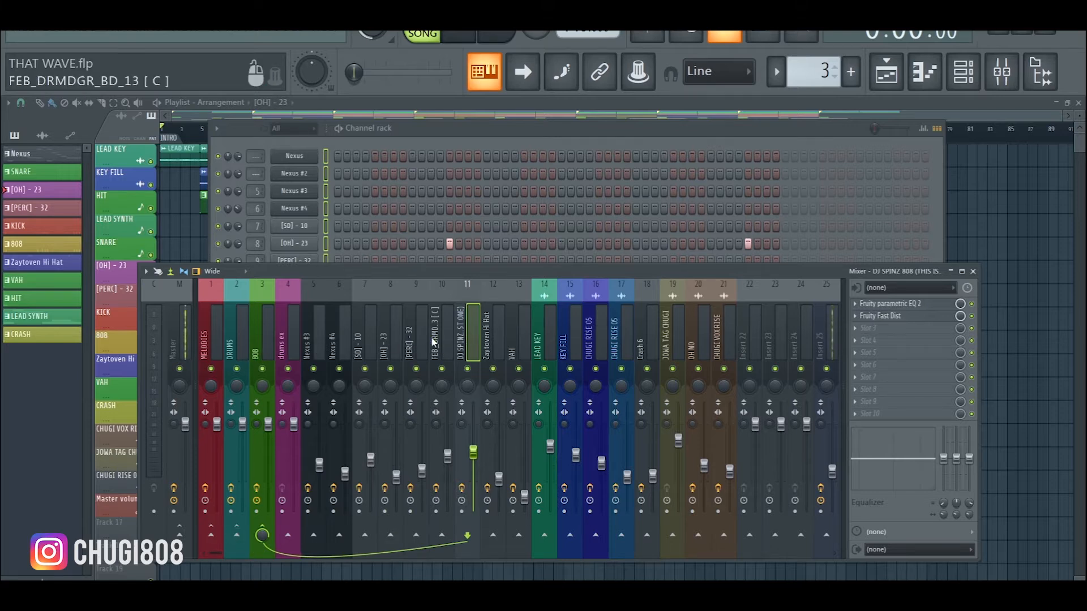
click(493, 336)
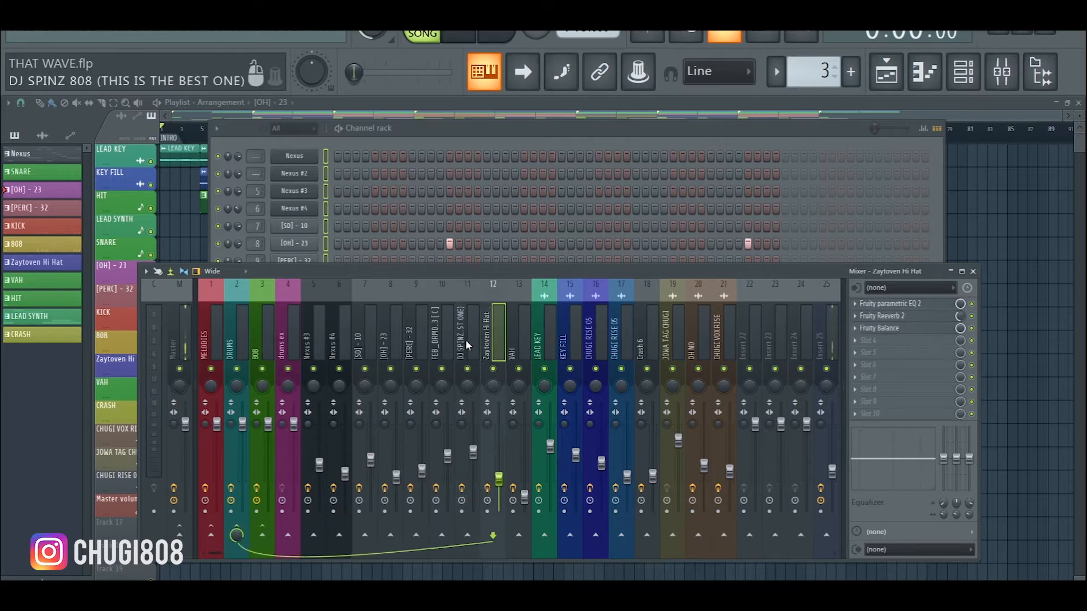
click(513, 339)
click(540, 343)
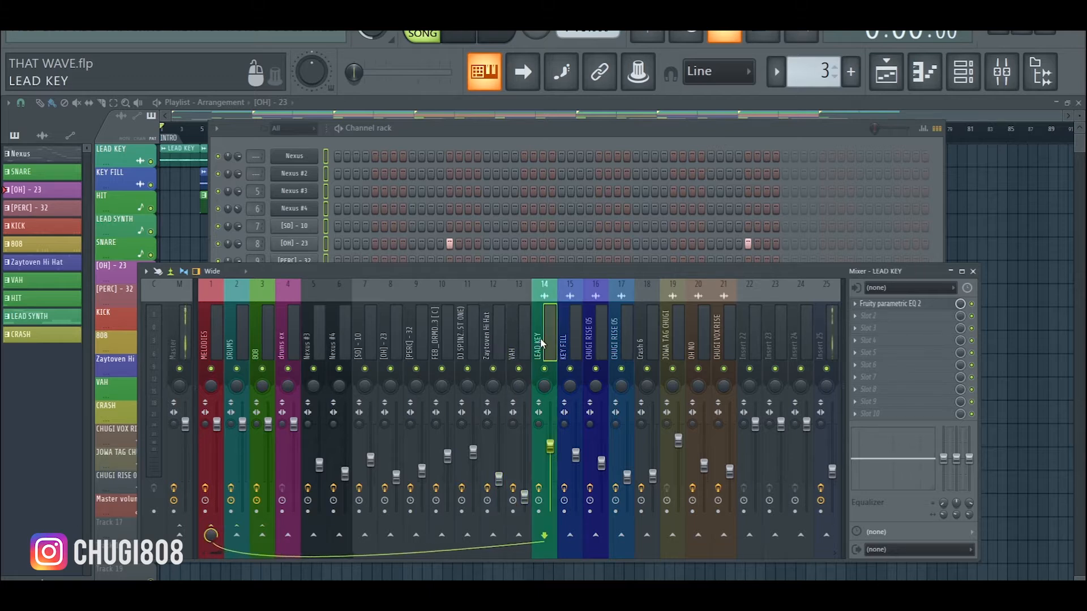
click(591, 344)
click(565, 348)
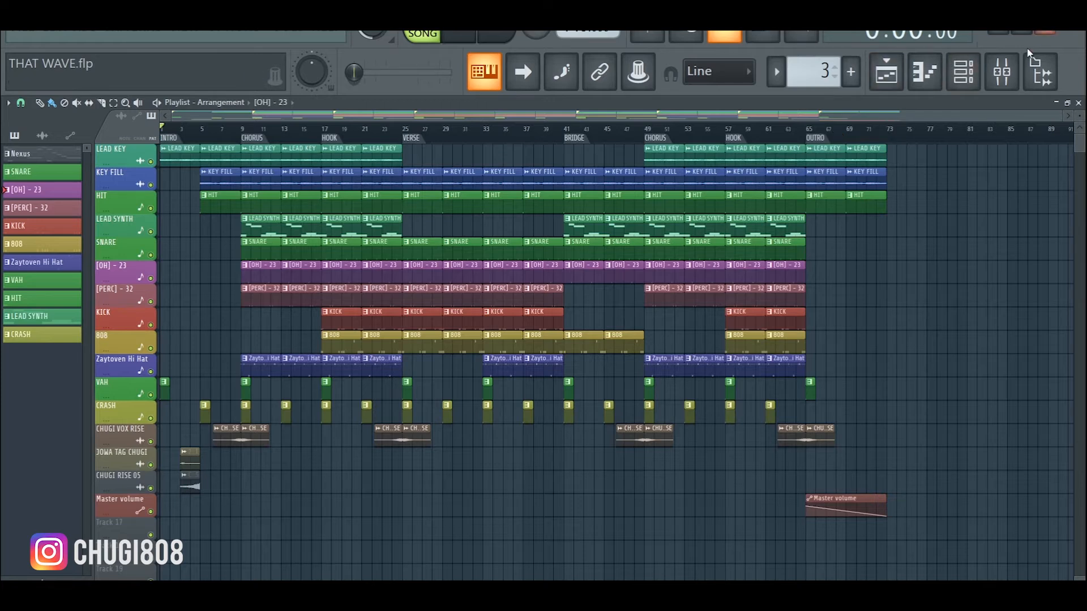
Reopen the mixer and select all individual tracks from CHUGI VOX RISE back to Nexus #3, leaving out the bus tracks.
click(1001, 72)
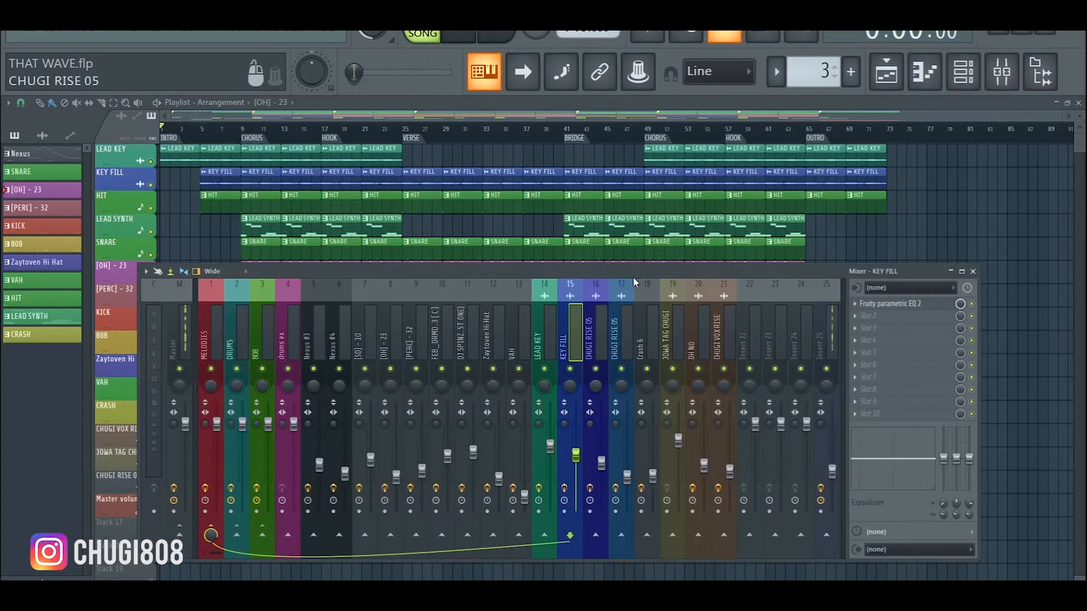
drag(632, 277, 662, 239)
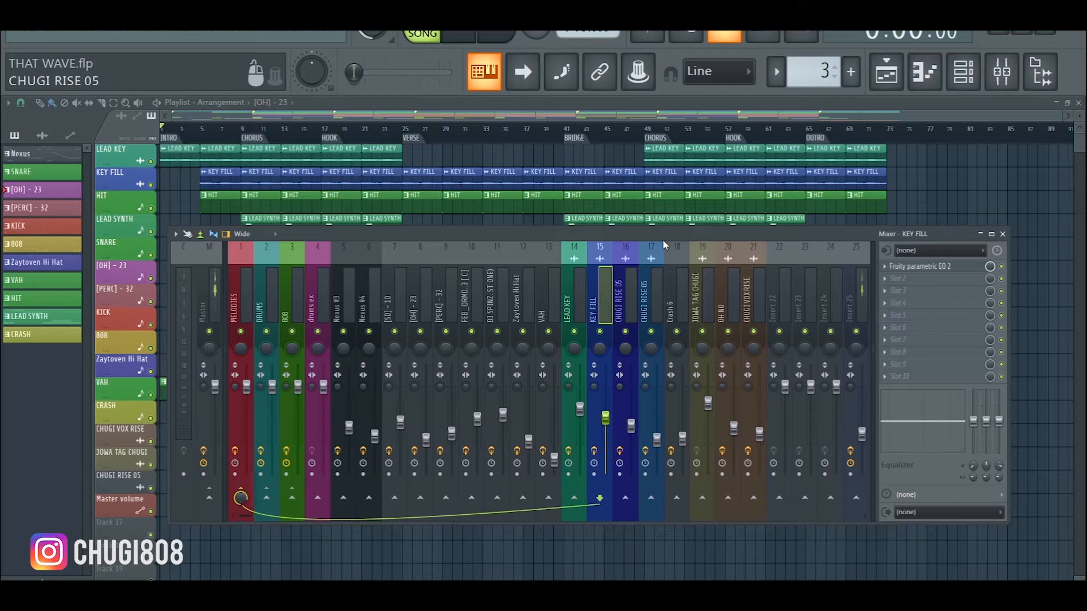
click(755, 292)
click(736, 292)
click(749, 296)
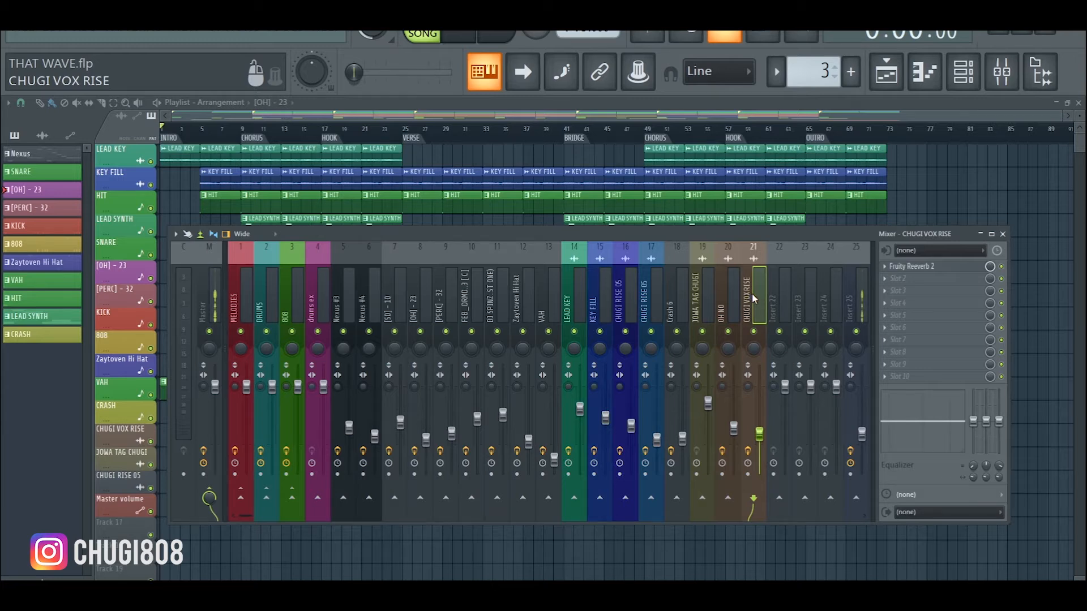
drag(756, 295, 321, 304)
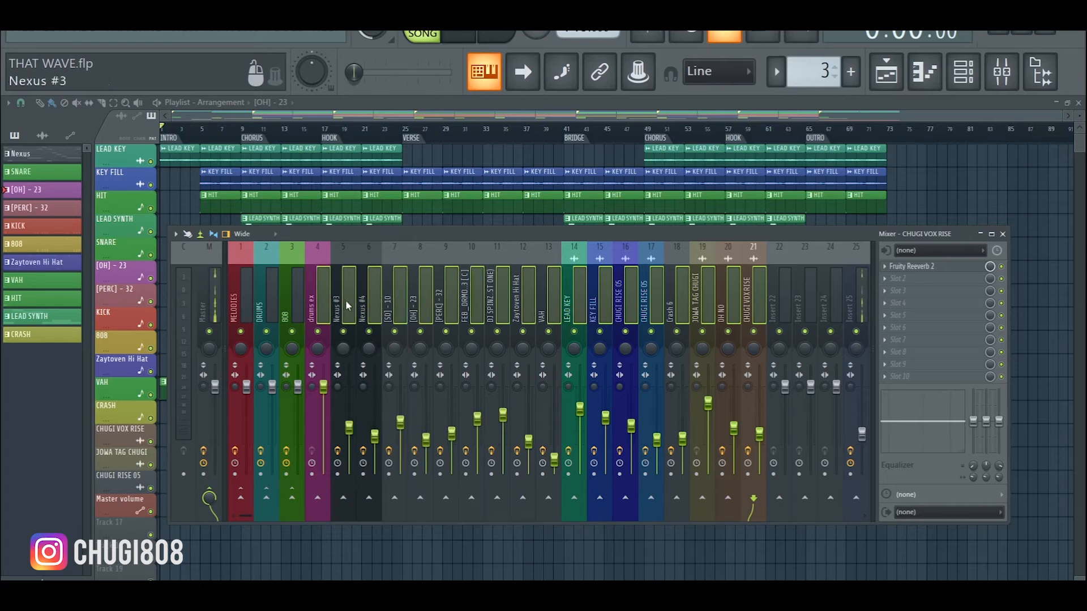
click(321, 300)
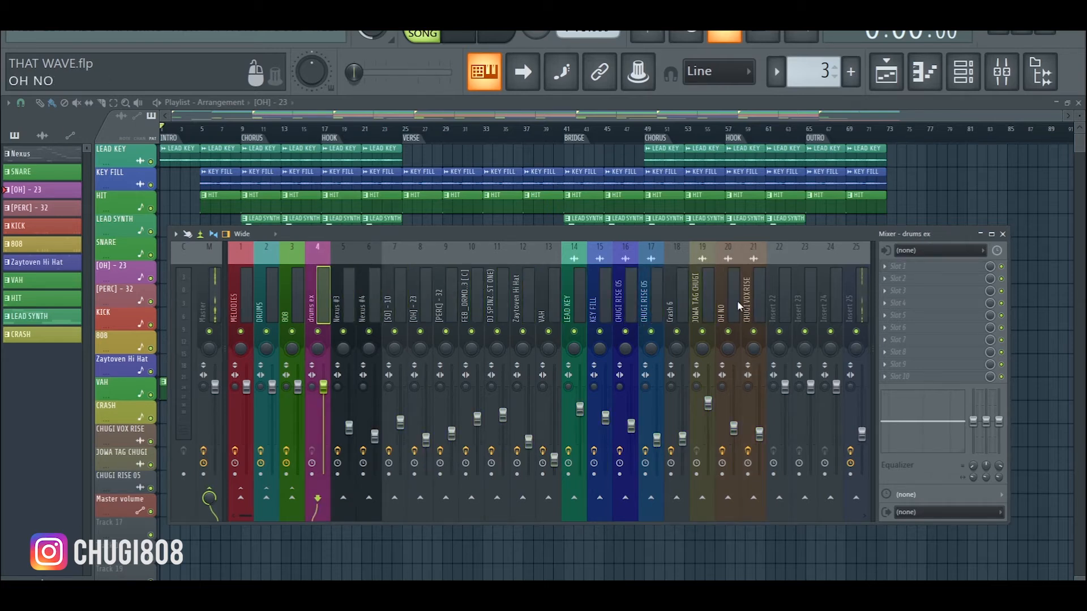
drag(753, 300, 354, 307)
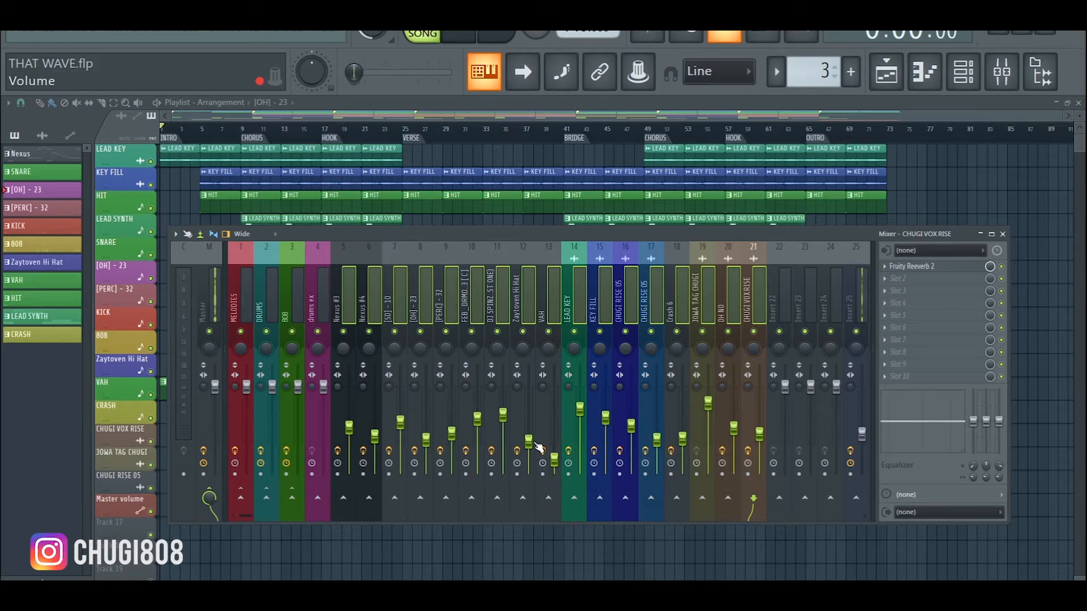
Pull the LEAD KEY track's volume down to silence, raise it again and fine-tune its level by ear during song playback.
click(564, 314)
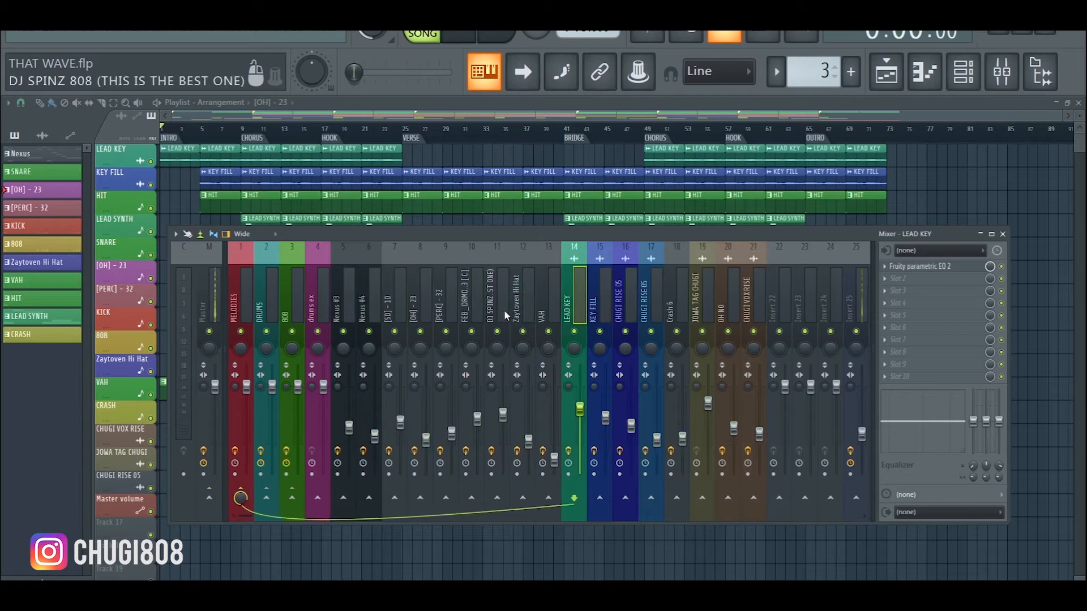
drag(579, 410, 580, 474)
drag(588, 478, 580, 417)
key(space)
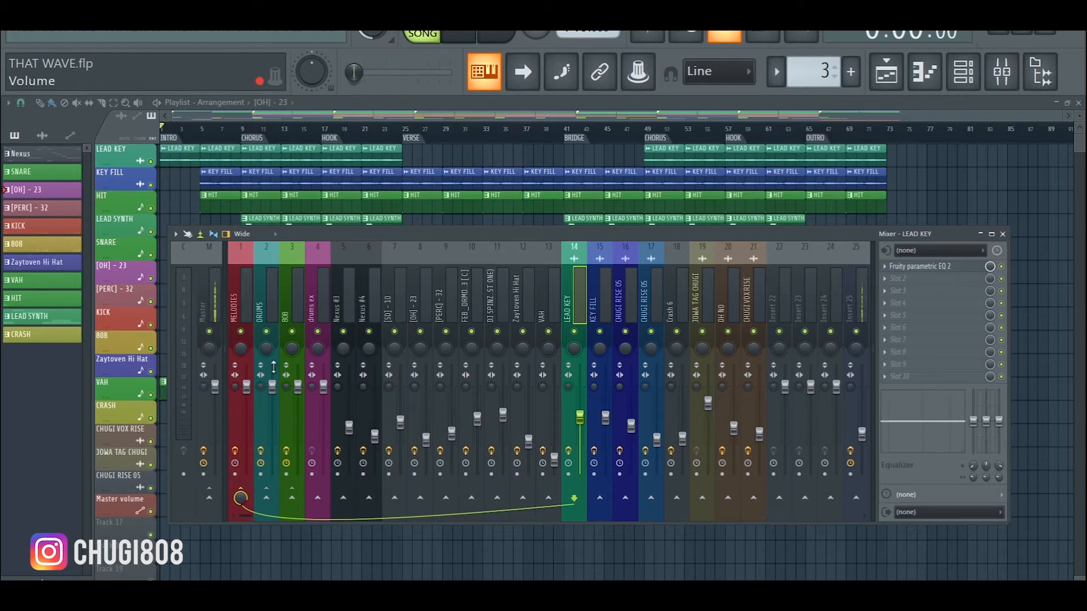
key(space)
drag(580, 417, 580, 414)
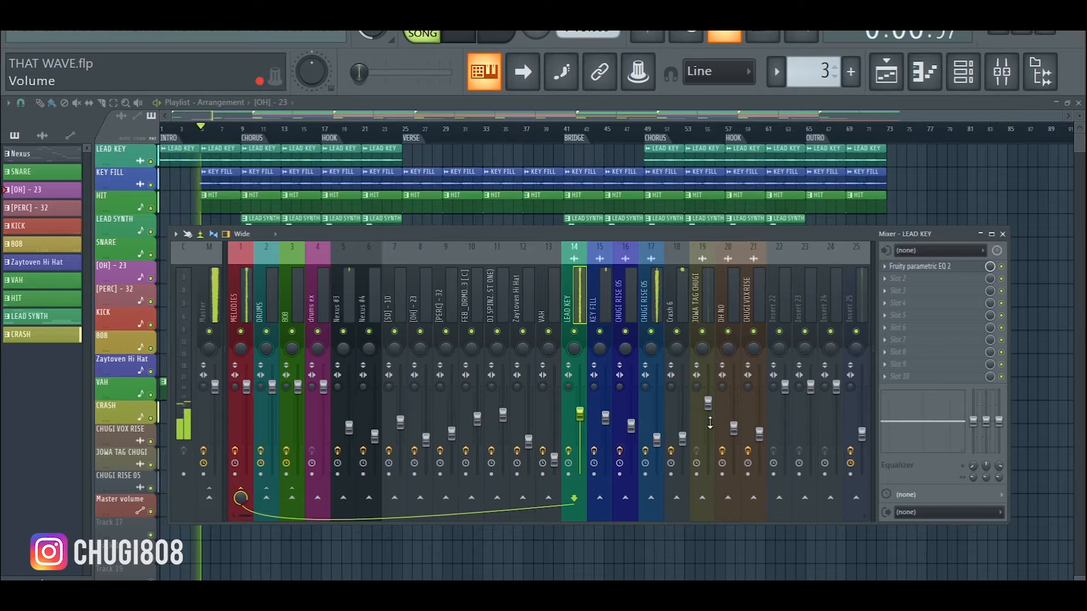
key(space)
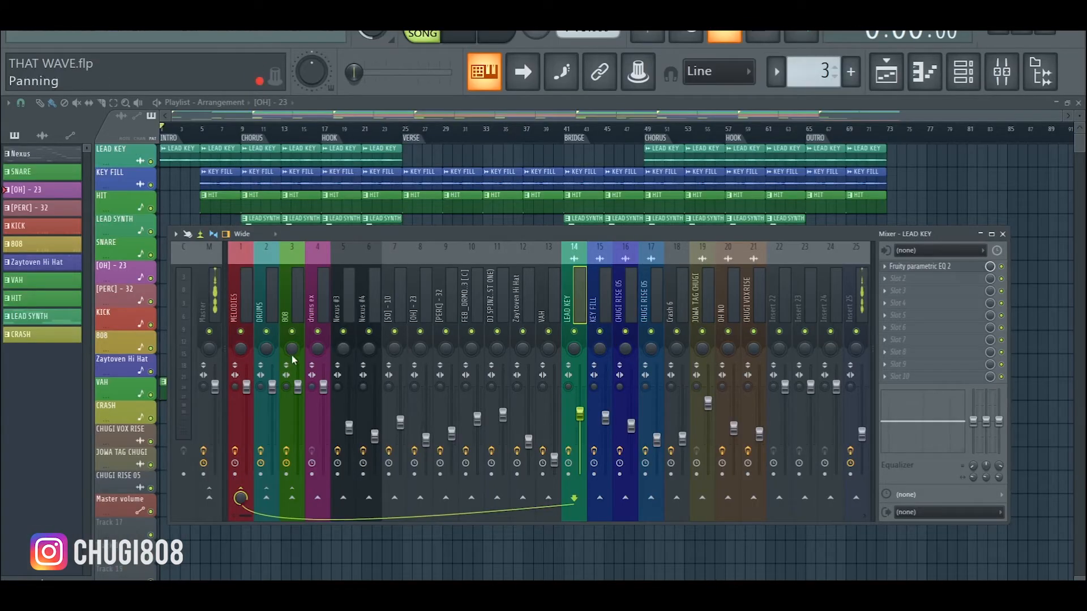
Inspect the mixer tracks one by one from Crash 6 to CHUGI VOX RISE.
click(677, 294)
click(702, 292)
click(730, 294)
click(755, 296)
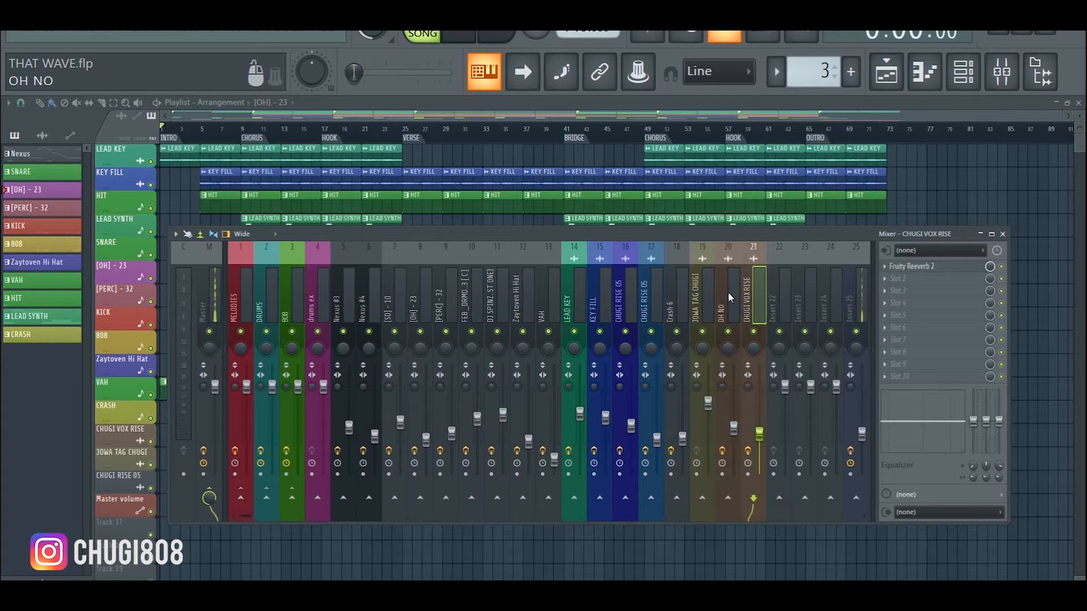
Step through the mixer tracks from JOWA TAG CHUGI back to LEAD KEY and examine LEAD KEY's Fruity parametric EQ 2 curve.
click(704, 300)
click(659, 312)
click(629, 323)
click(593, 316)
click(572, 306)
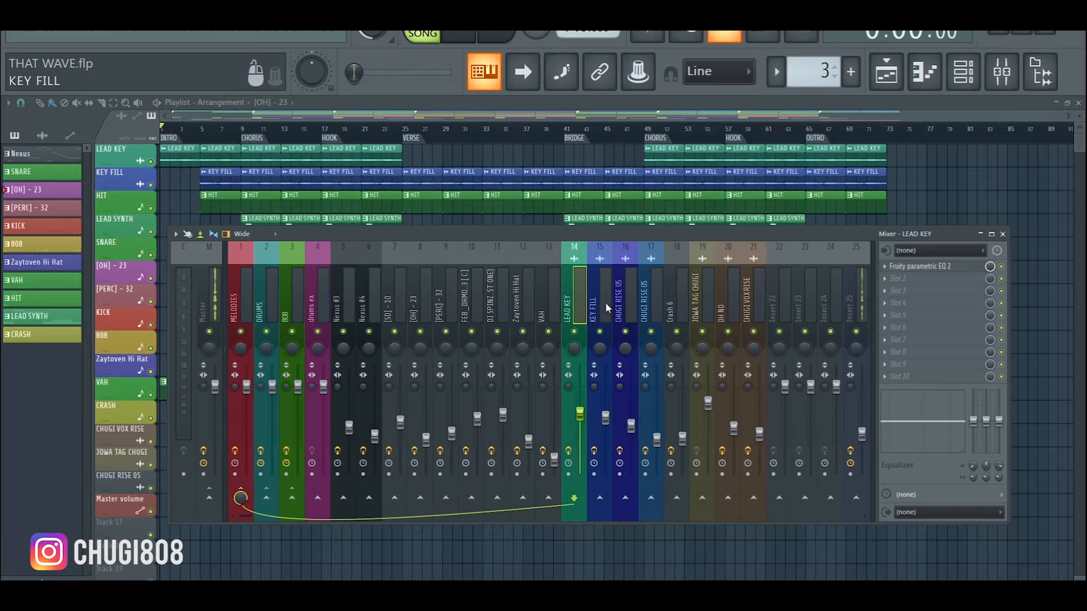
click(917, 266)
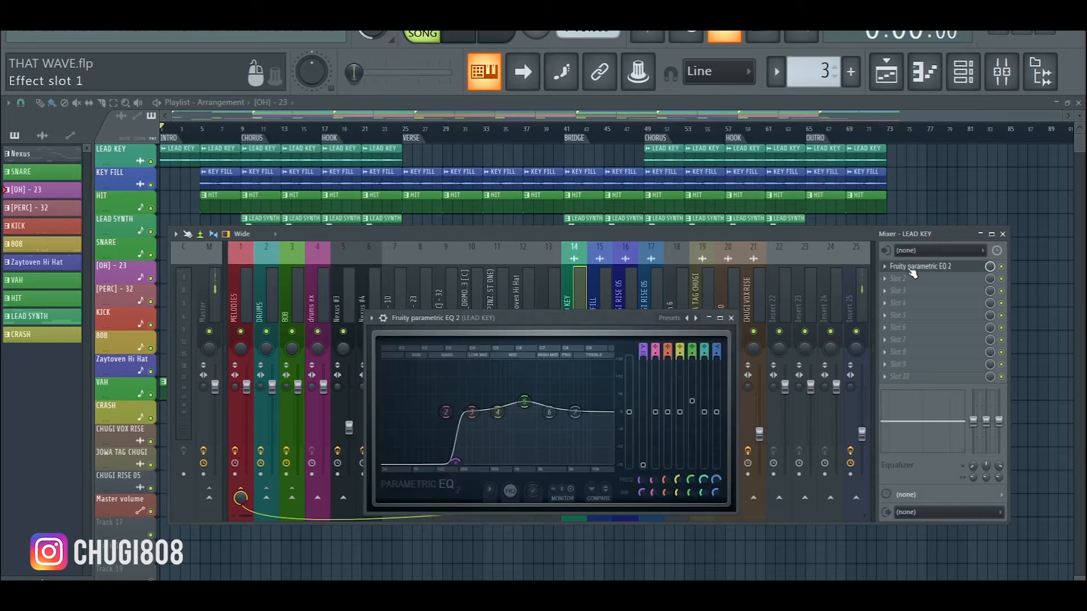
drag(562, 317, 477, 311)
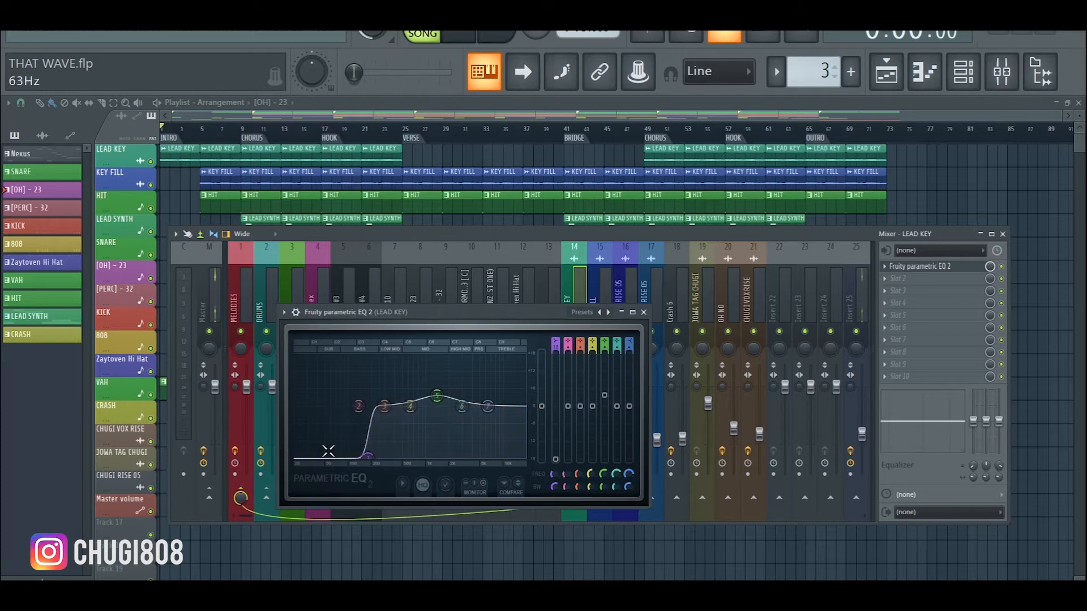
drag(369, 314, 413, 382)
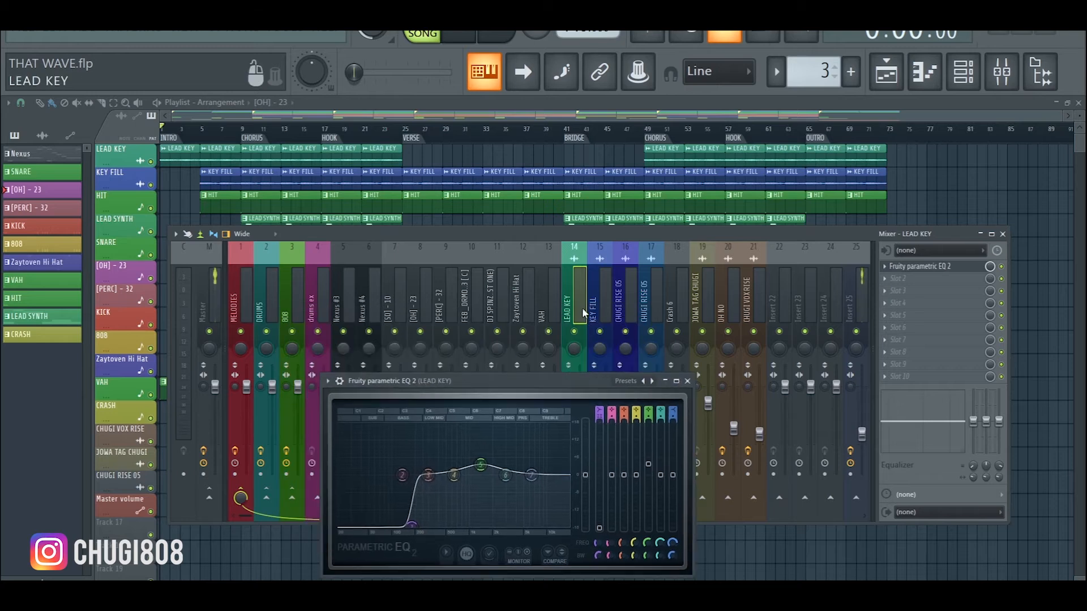
Play the song to check LEAD KEY's frequency spectrum, nudge the EQ's low-cut band slightly and close the equalizer.
key(space)
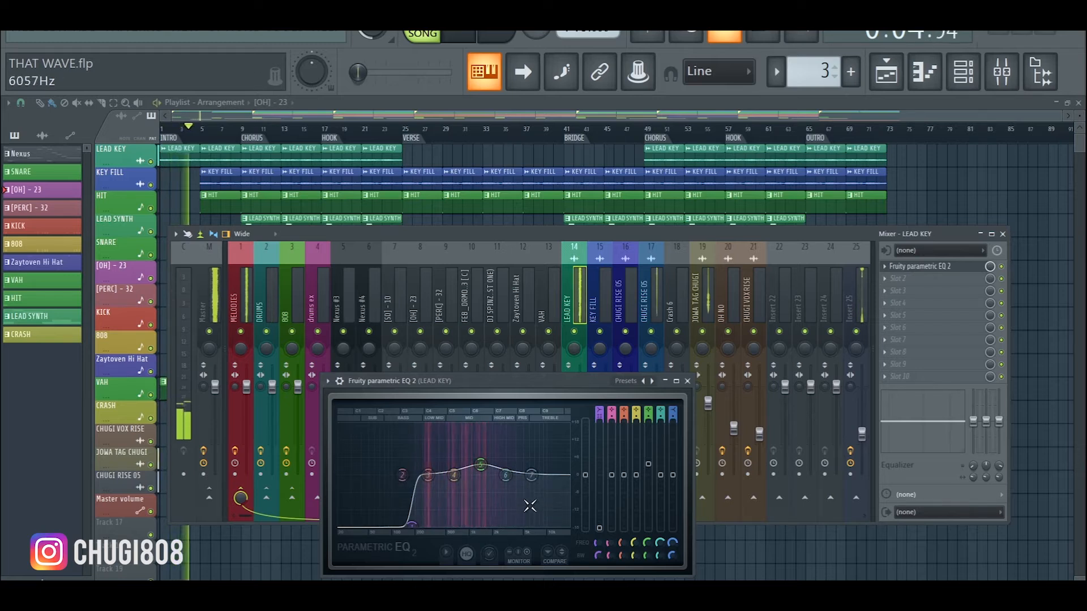
key(space)
drag(413, 532, 416, 530)
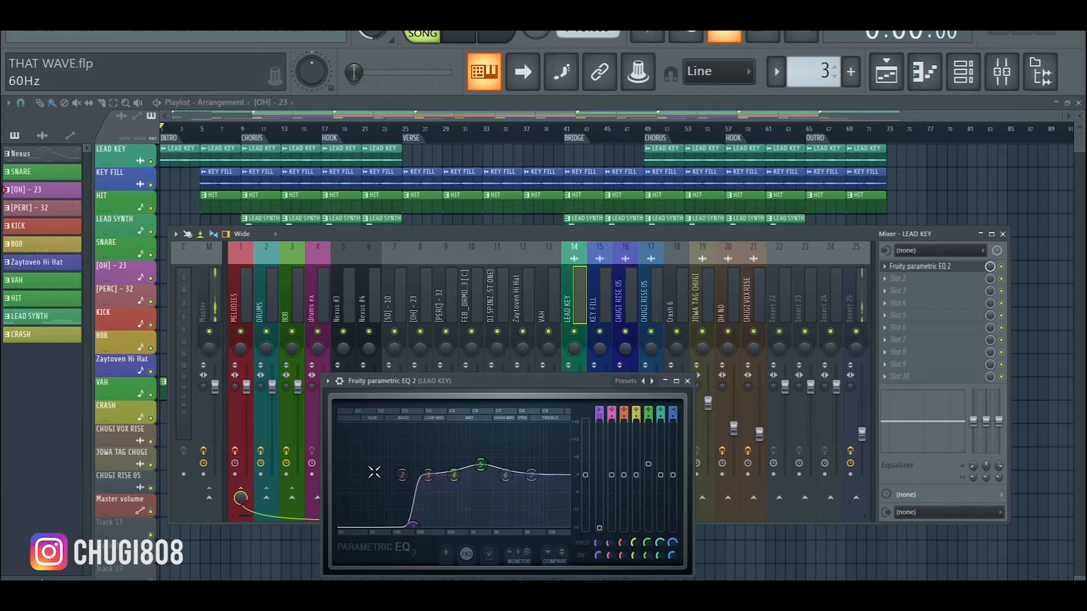
click(686, 383)
Examine the Fruity parametric EQ 2 curve on the KEY FILL mixer track.
click(600, 300)
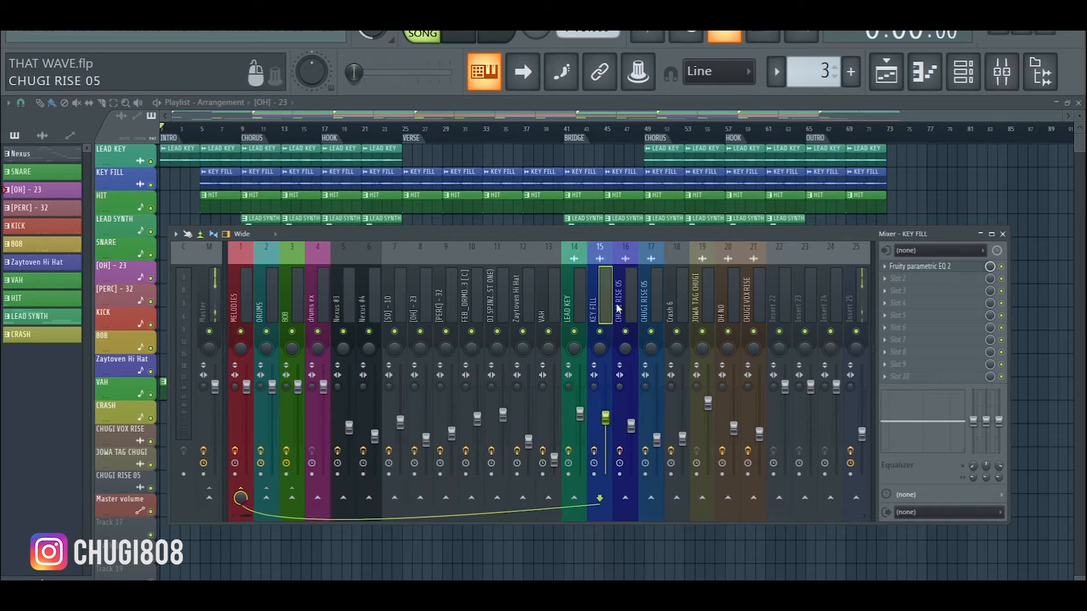
click(909, 266)
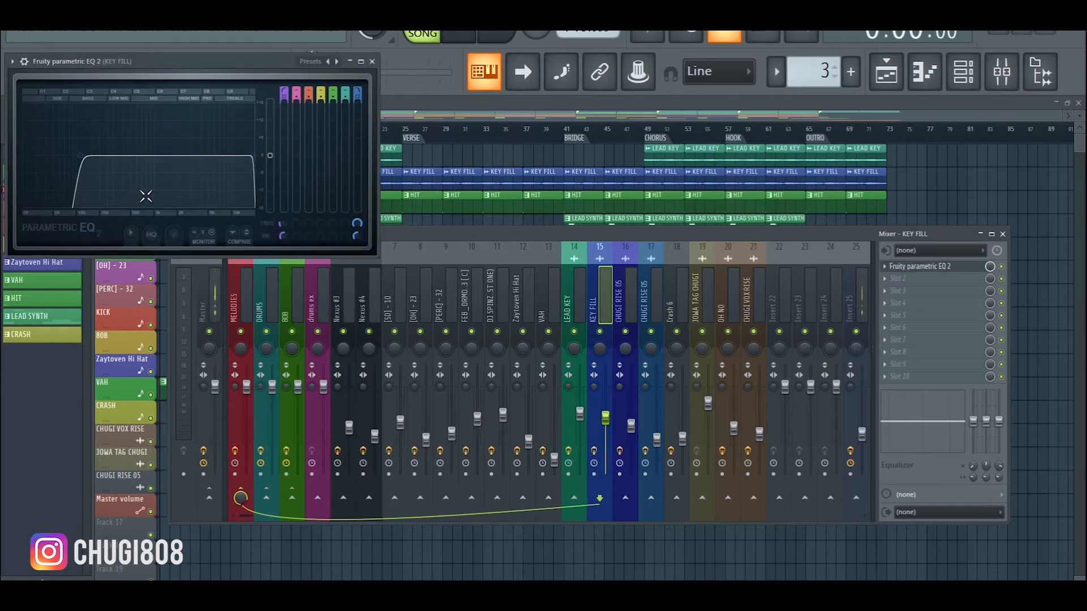
click(373, 62)
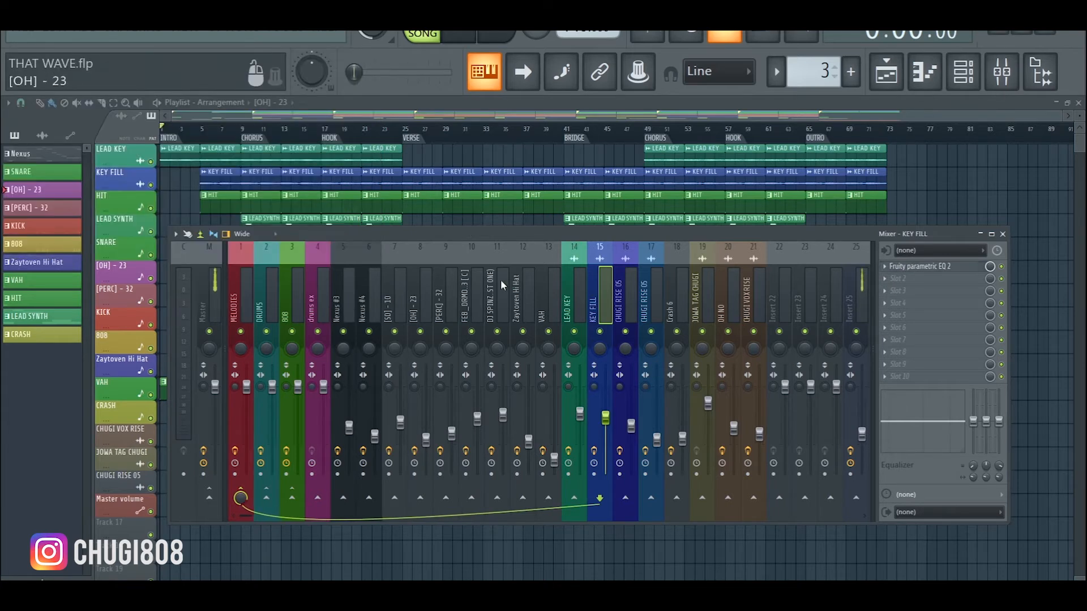
Check the effects on the Nexus #4 and Nexus #3 mixer tracks and examine Nexus #3's Fruity parametric EQ 2.
click(369, 305)
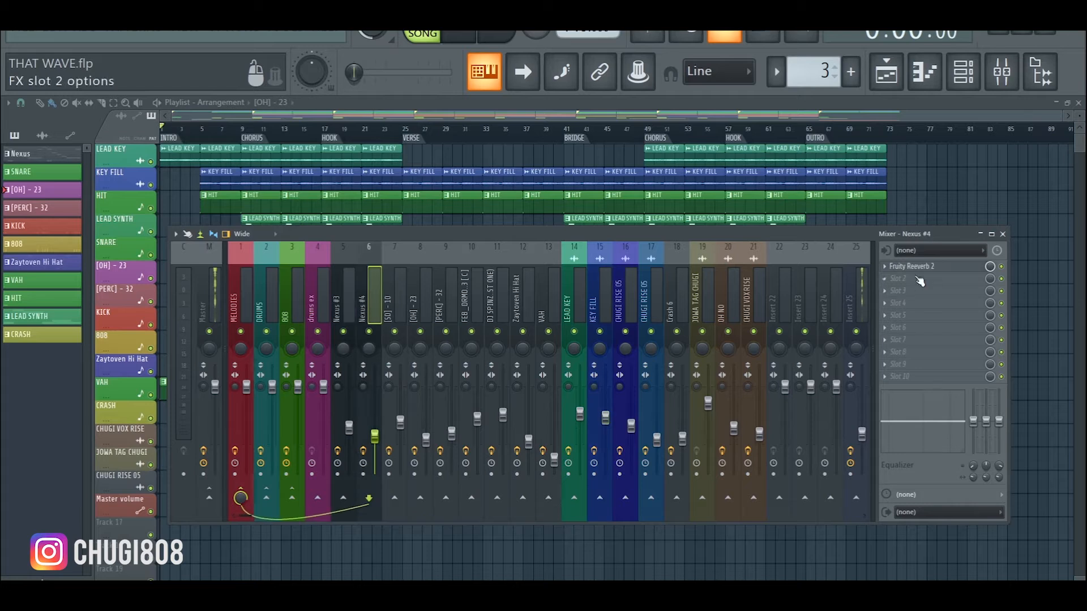
click(337, 302)
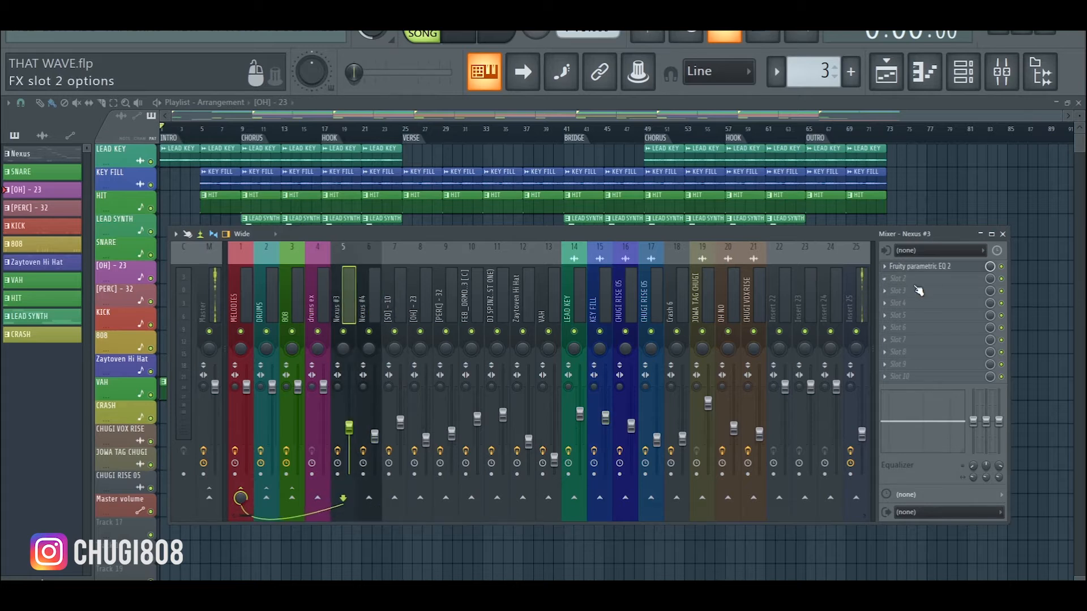
click(926, 269)
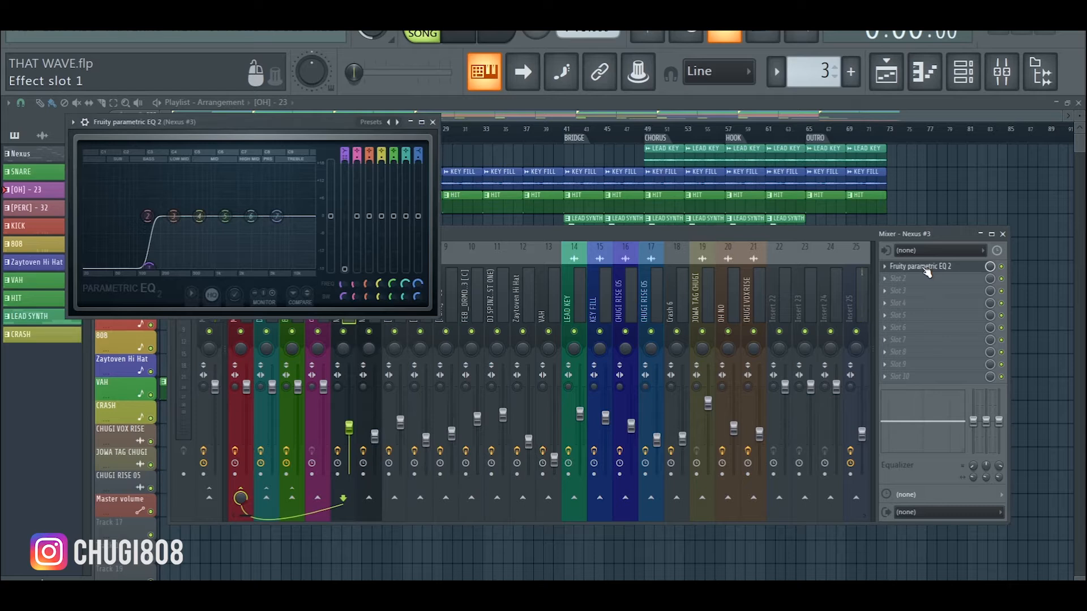
click(926, 270)
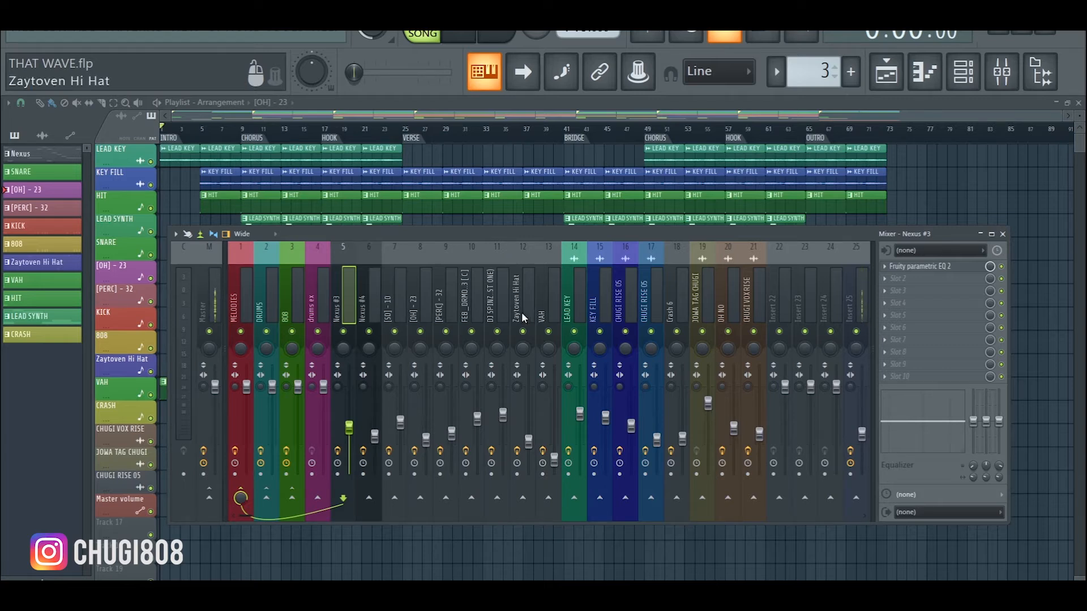
Select the FEB_DRMDGR_BD_13 kick in the mixer, set playback to start at the first HOOK marker and solo the KICK playlist track.
click(477, 301)
drag(450, 238, 365, 352)
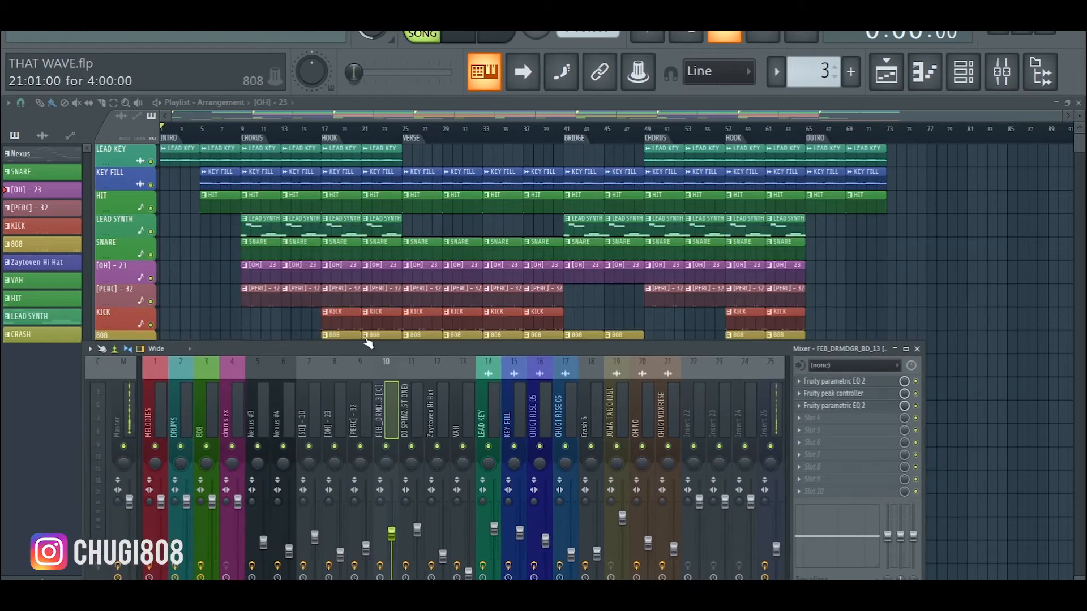
click(323, 134)
key(F9)
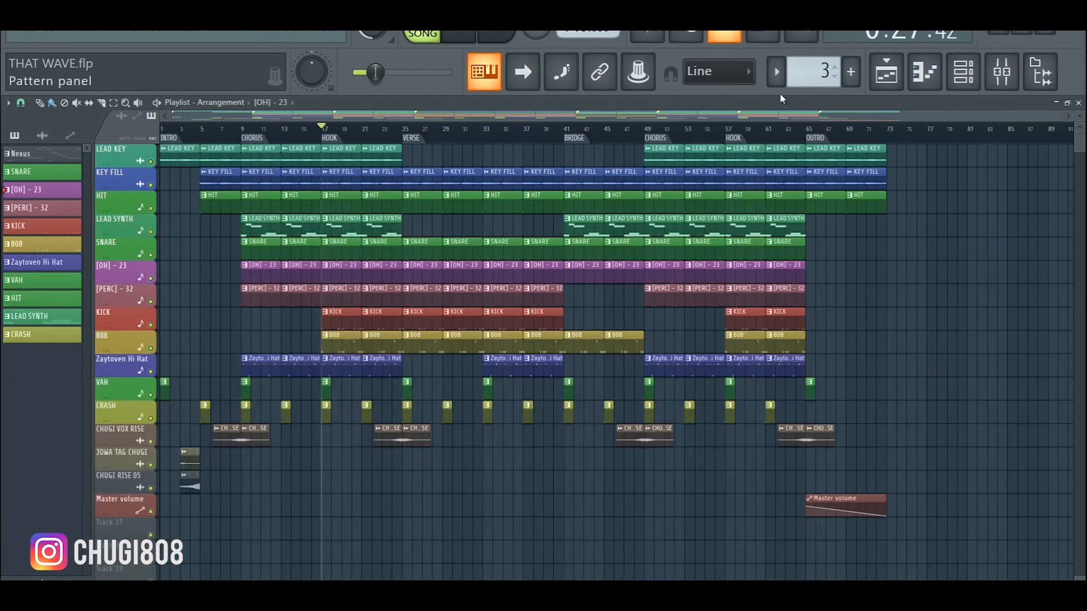
click(963, 73)
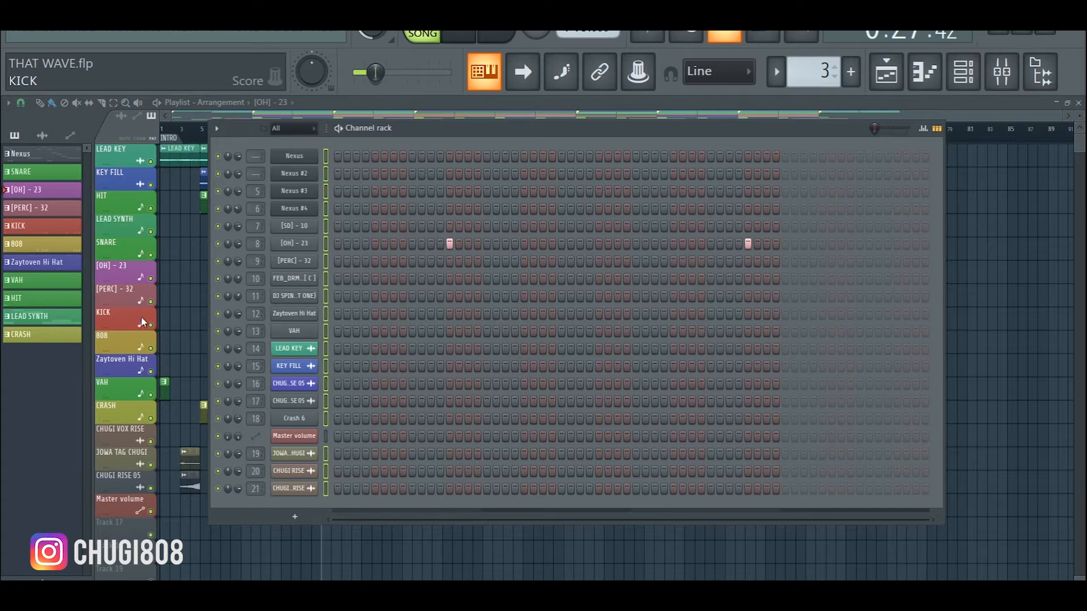
right_click(151, 324)
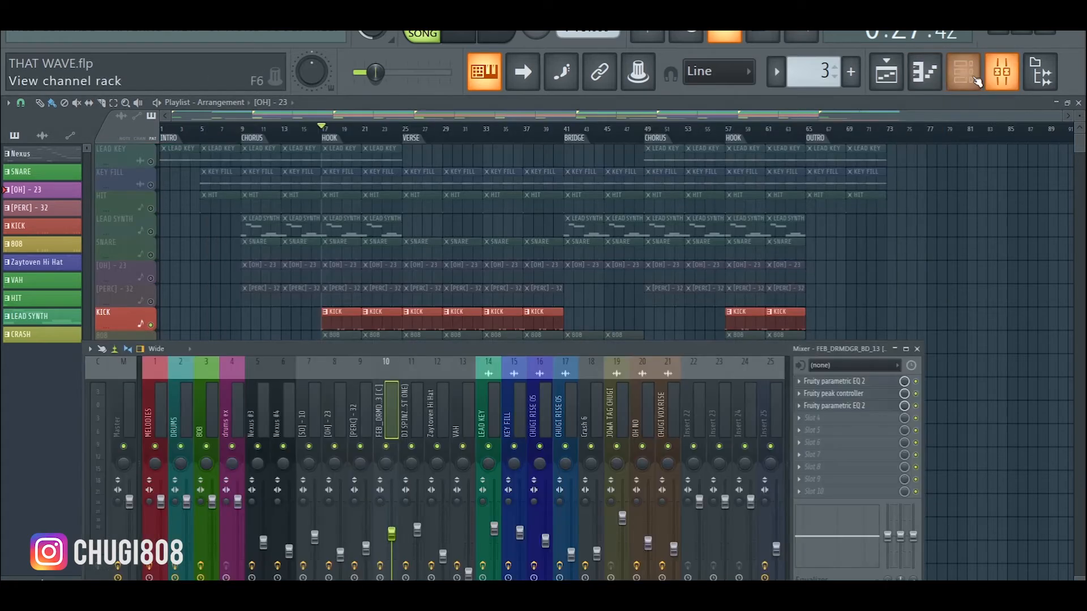
key(F9)
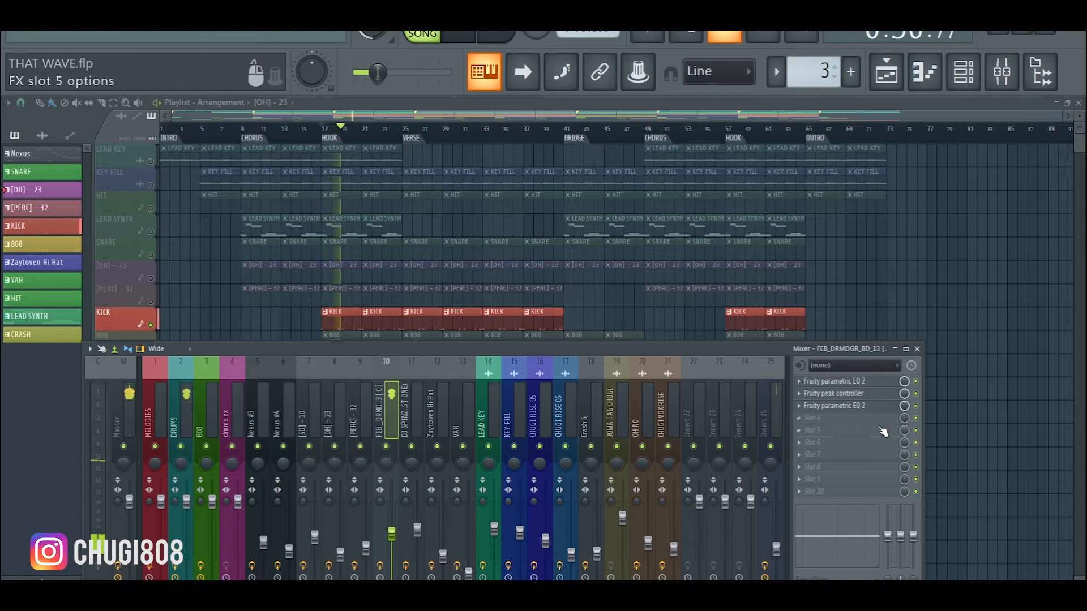
Examine the kick's first Fruity parametric EQ 2 during solo playback, close it and stop playback.
click(843, 383)
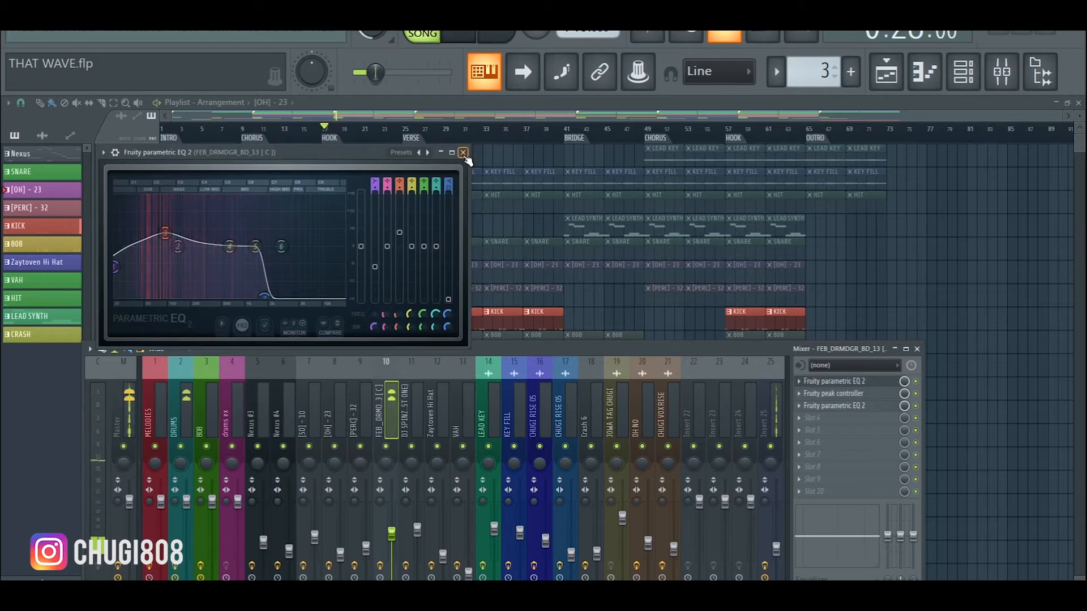
click(463, 153)
key(space)
drag(365, 349, 407, 215)
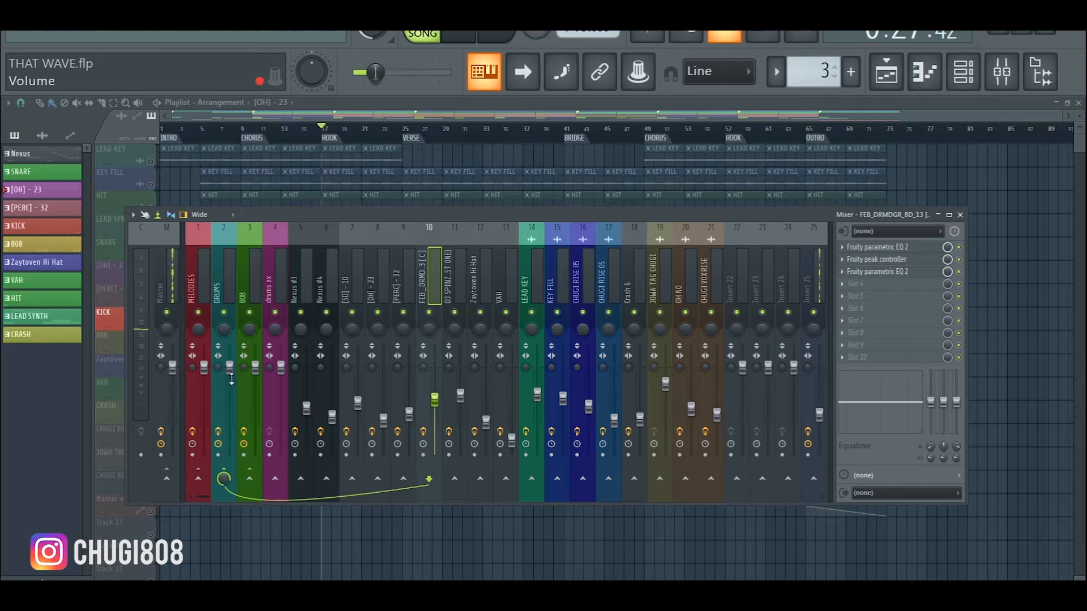
Inspect the effects on the MELODIES, DRUMS and 808 bus tracks.
click(221, 292)
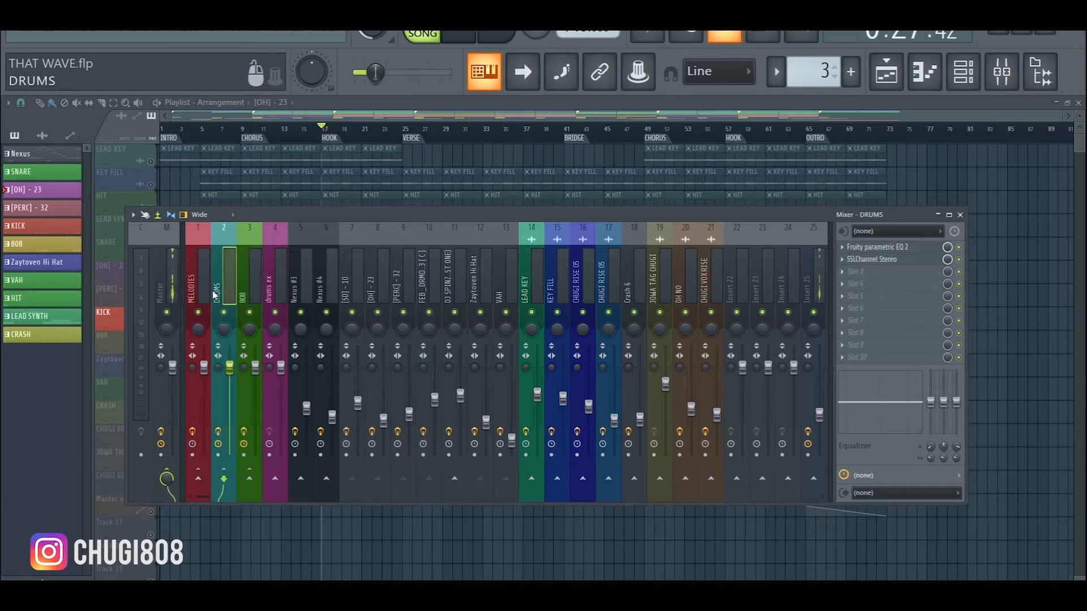
click(241, 292)
click(233, 289)
click(205, 298)
click(220, 293)
click(249, 294)
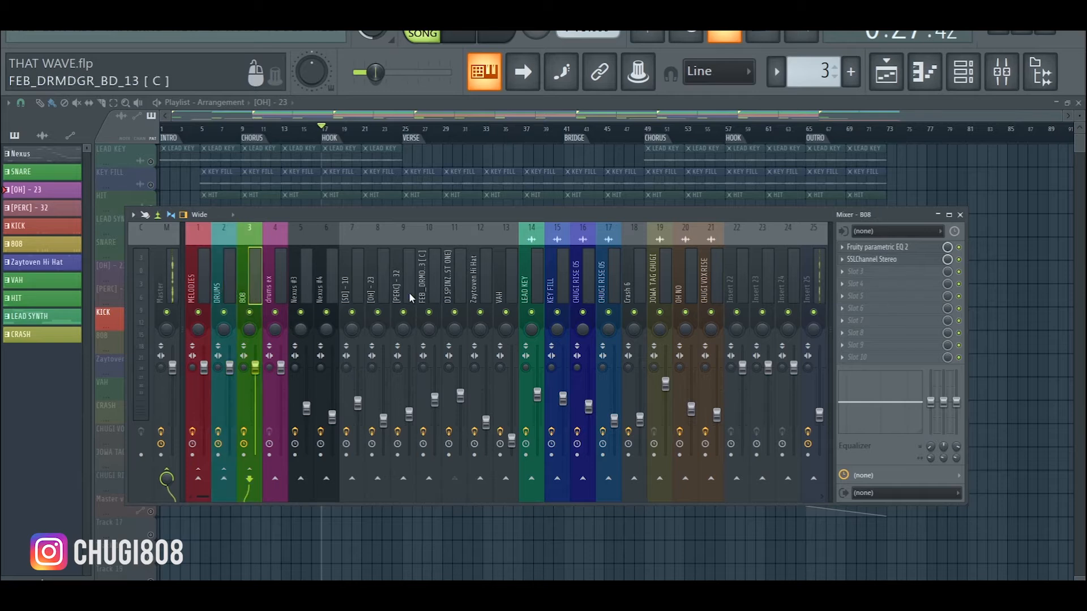
Play the soloed kick and examine its second Fruity parametric EQ 2, including the boosted mid band.
click(433, 285)
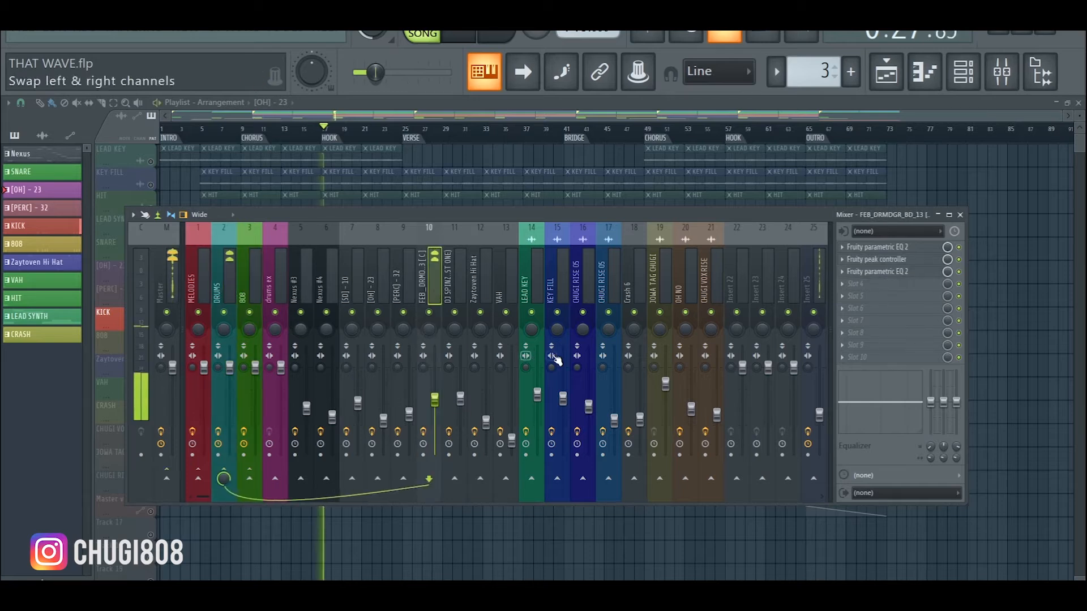
click(886, 274)
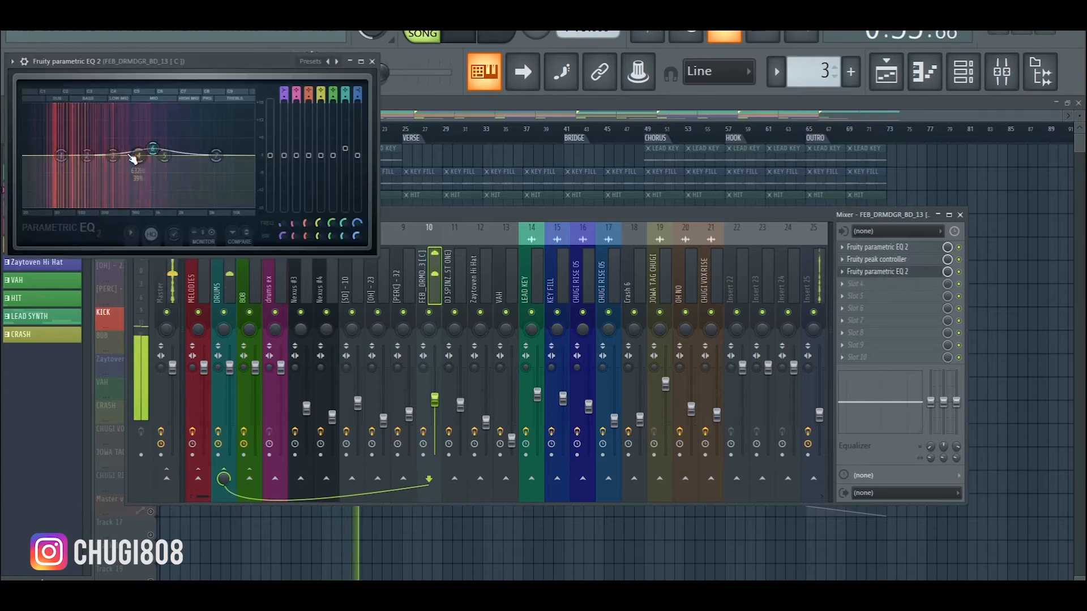
key(space)
drag(165, 154, 157, 153)
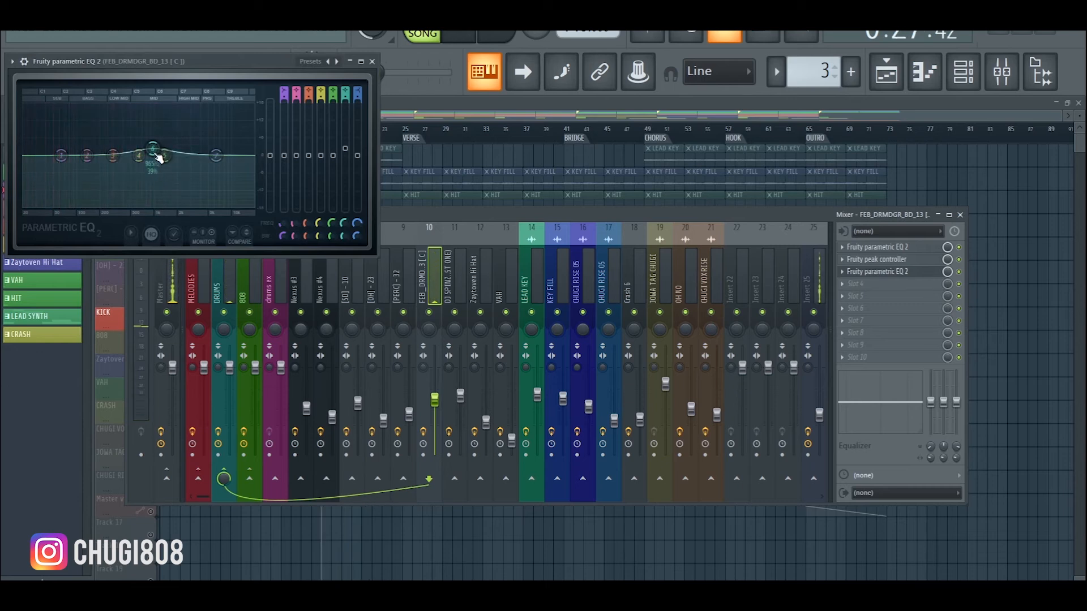
click(372, 61)
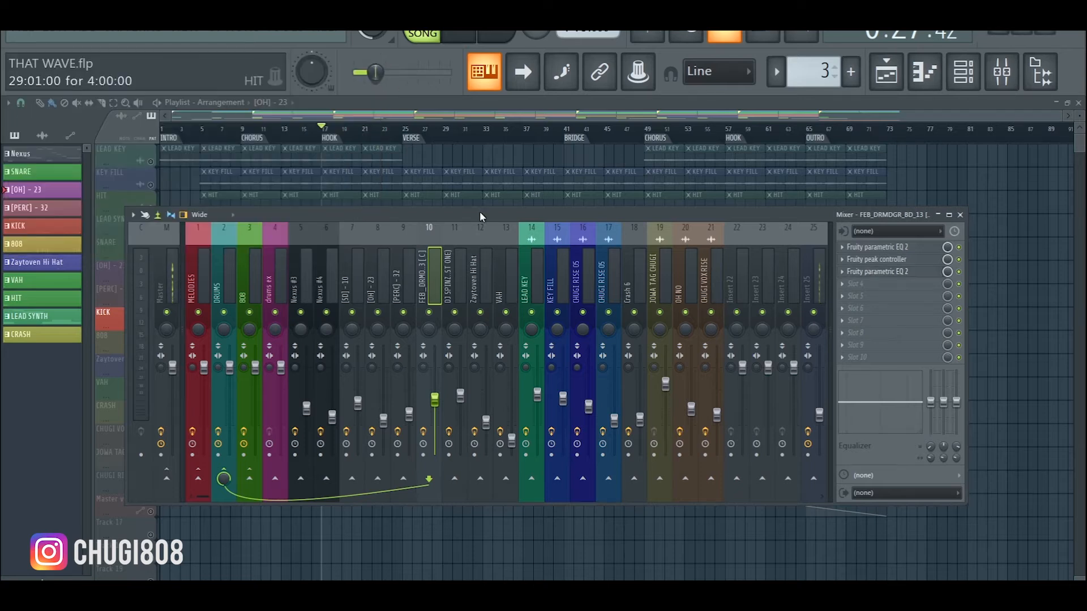
Select the DJ SPINZ 808 mixer track, solo the 808 playlist track and listen to it from the HOOK marker.
drag(455, 215, 443, 233)
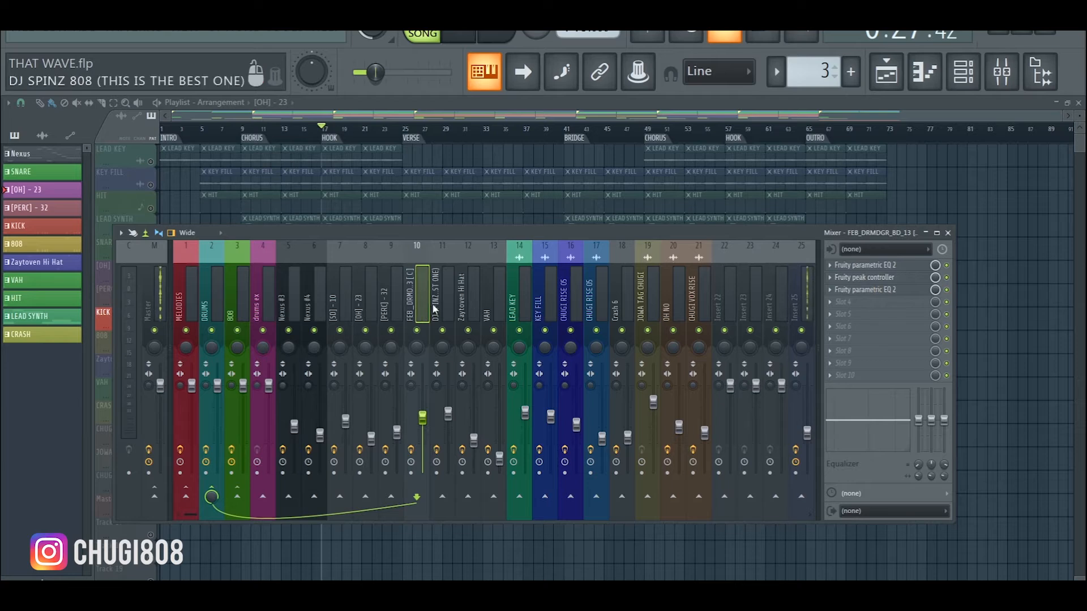
click(447, 283)
click(425, 268)
click(438, 282)
drag(413, 230, 398, 360)
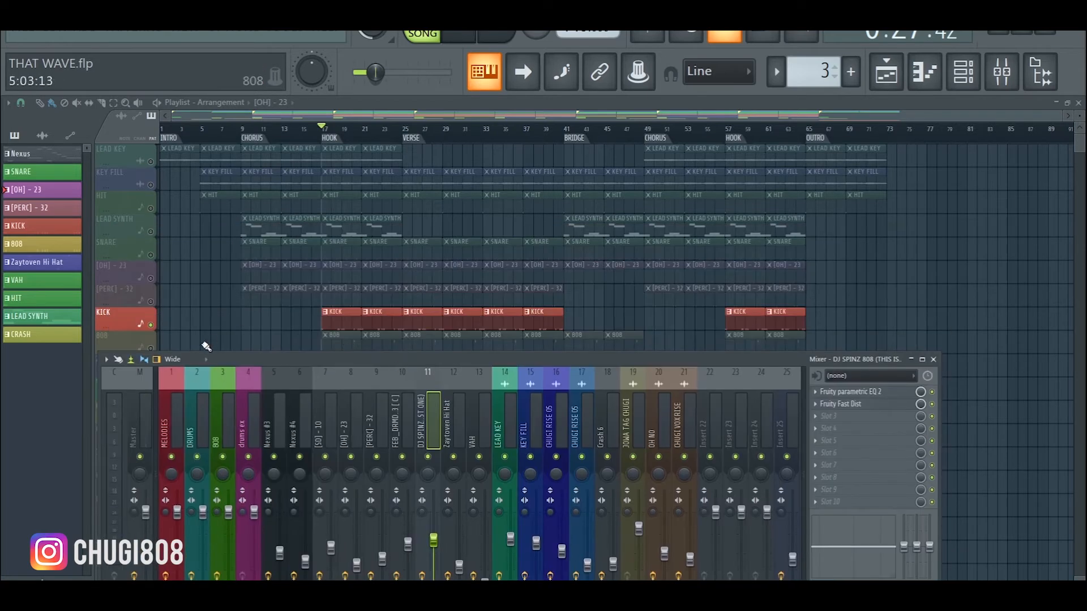
click(141, 341)
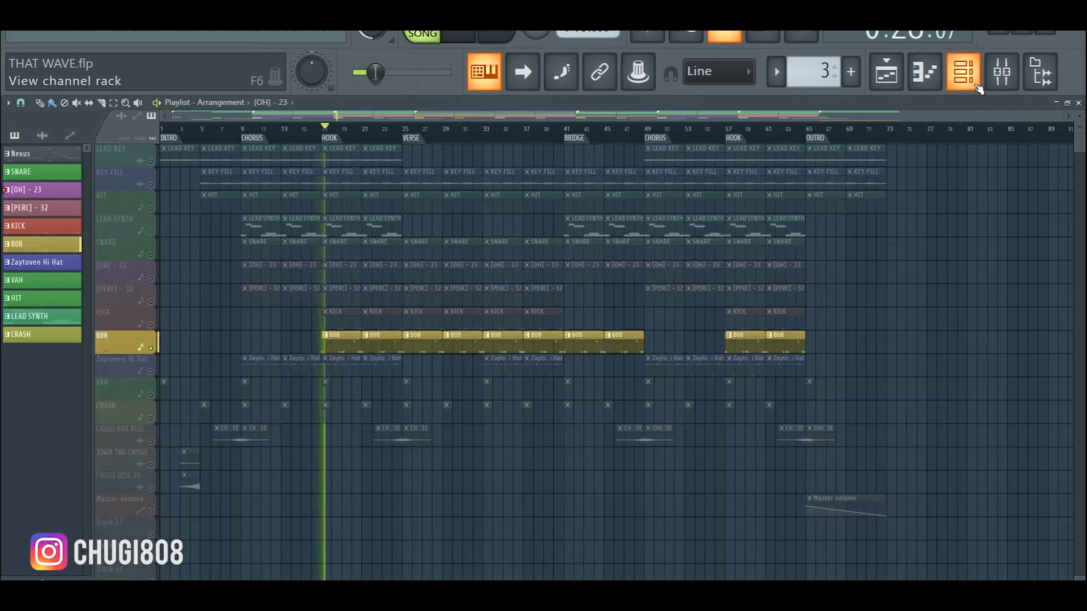
click(1002, 71)
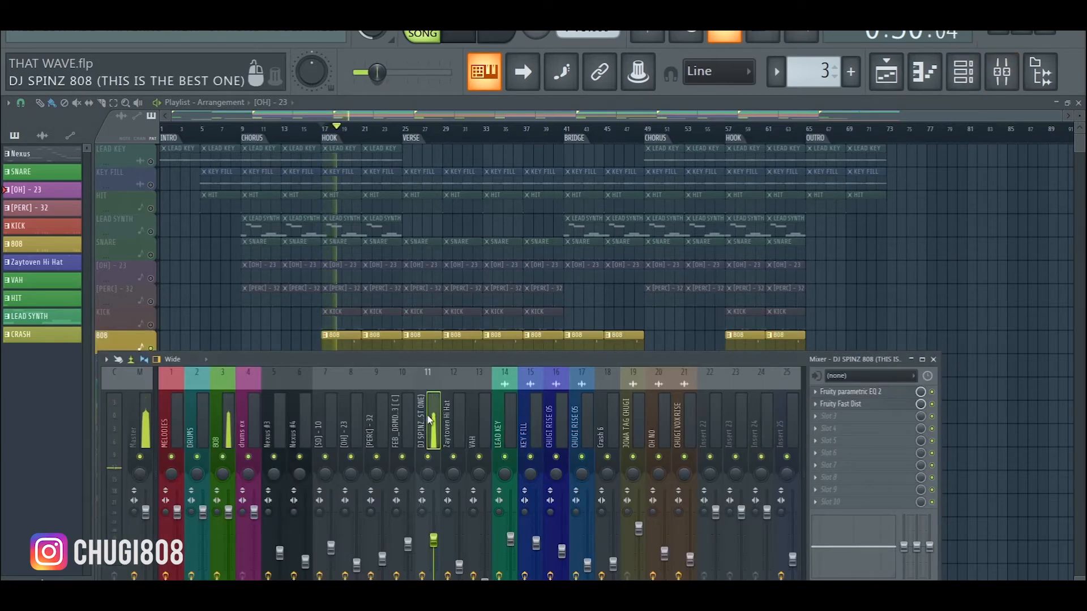
drag(464, 361, 459, 279)
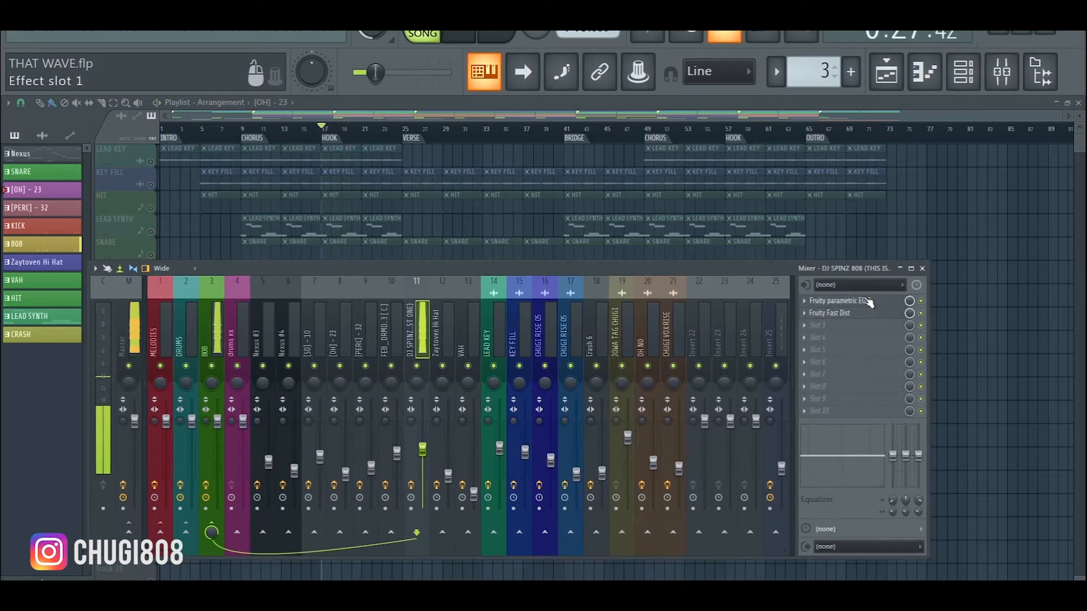
Examine the DJ SPINZ 808 track's Fruity parametric EQ 2 during playback and inspect its Fruity Fast Dist settings.
click(866, 302)
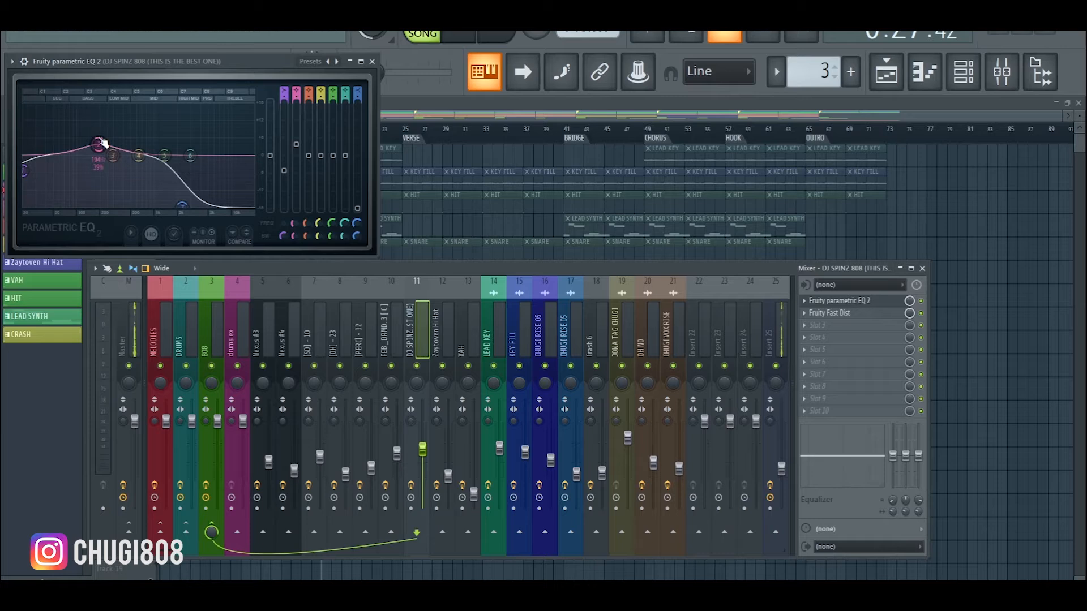
key(space)
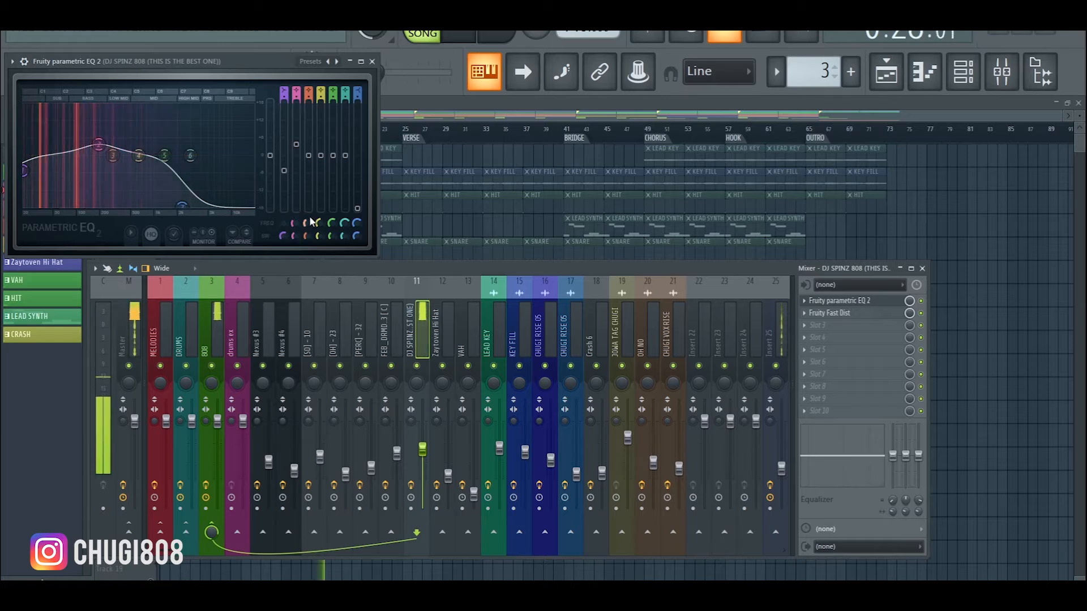
click(855, 313)
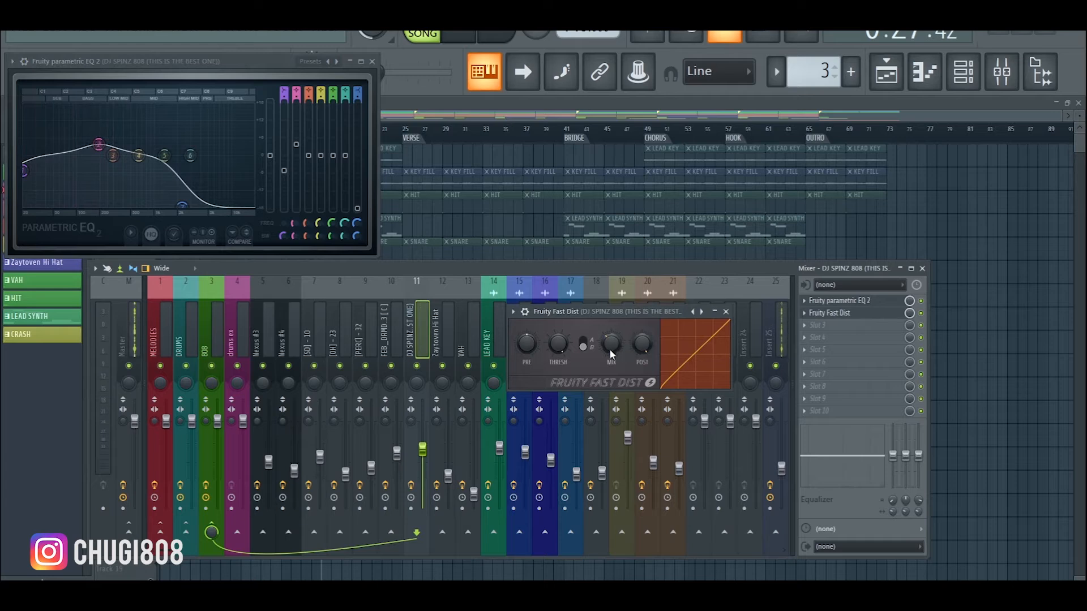
click(726, 311)
Select the kick's mixer track (FEB_DRMDGR_BD_13) and examine its Fruity peak controller settings.
key(Left)
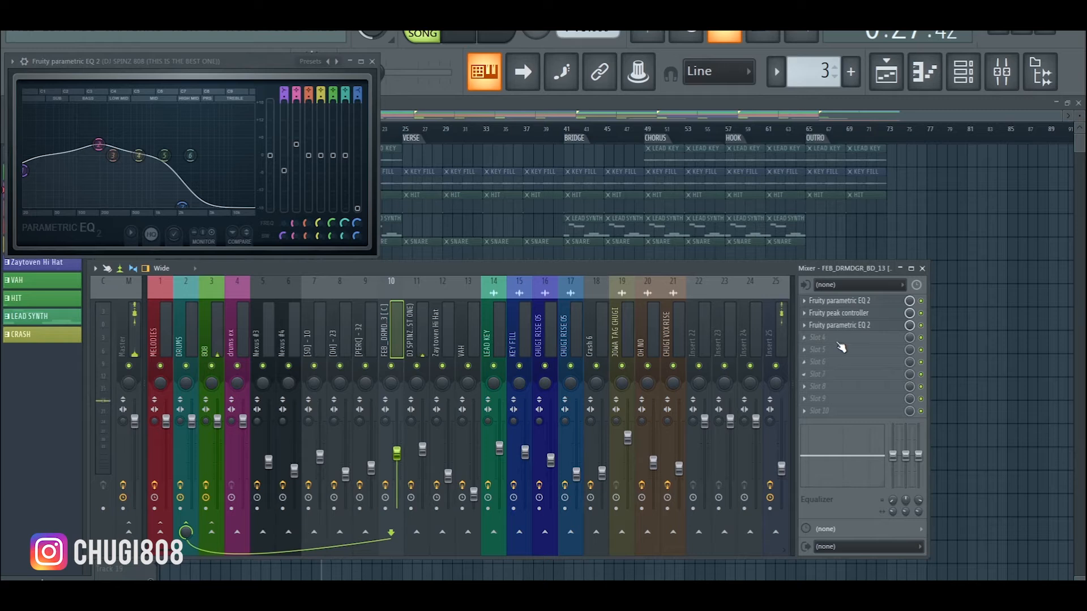
click(848, 313)
drag(523, 160, 472, 162)
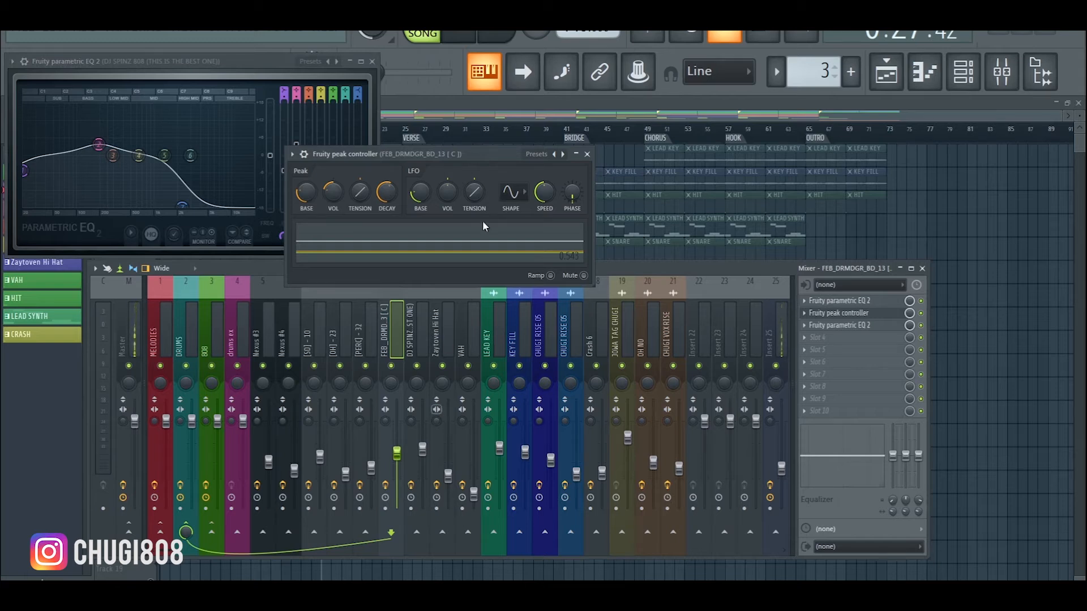
drag(413, 152, 412, 187)
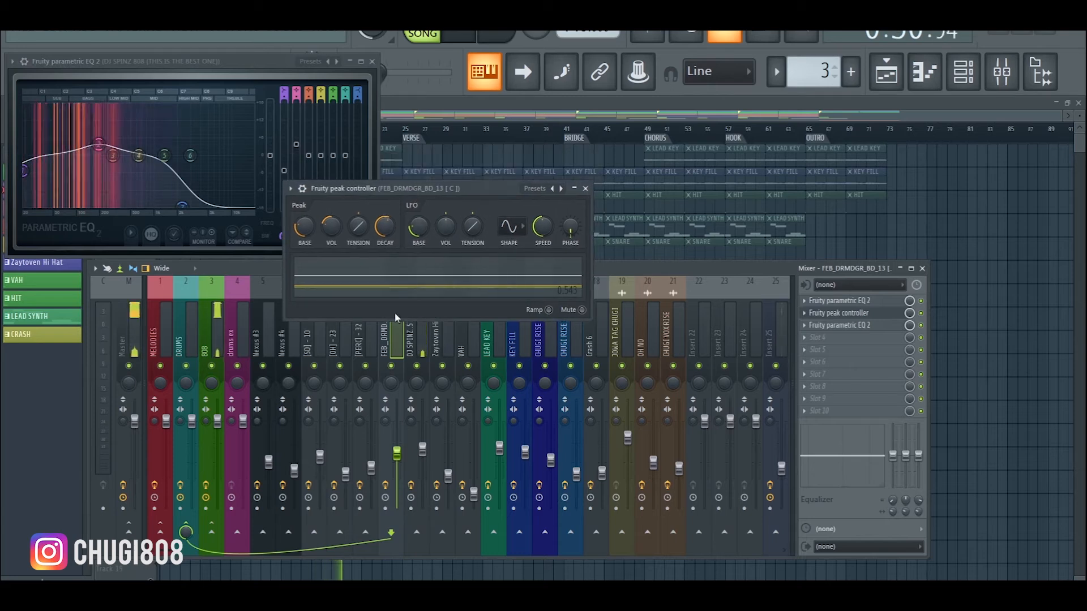
Solo the KICK and 808 playlist tracks together and play them from the HOOK marker while watching the kick's peak controller.
drag(222, 263, 230, 379)
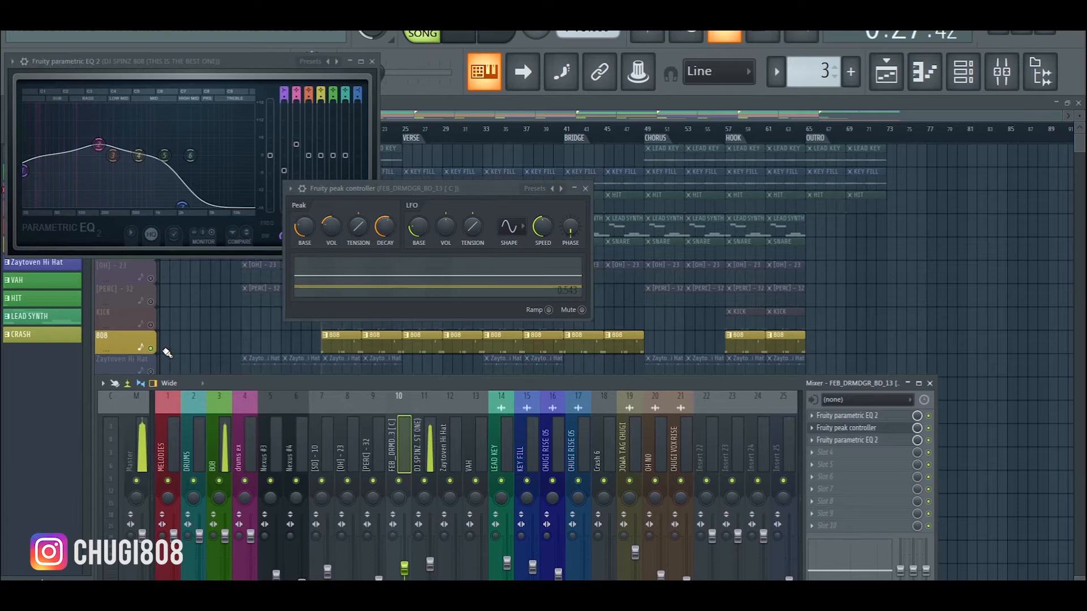
key(F9)
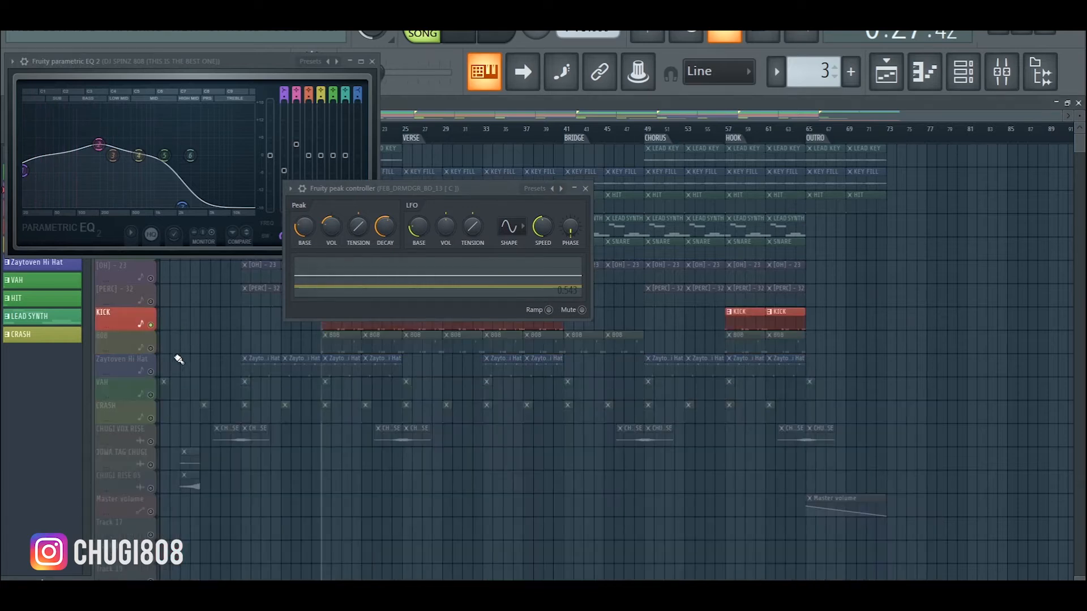
click(142, 340)
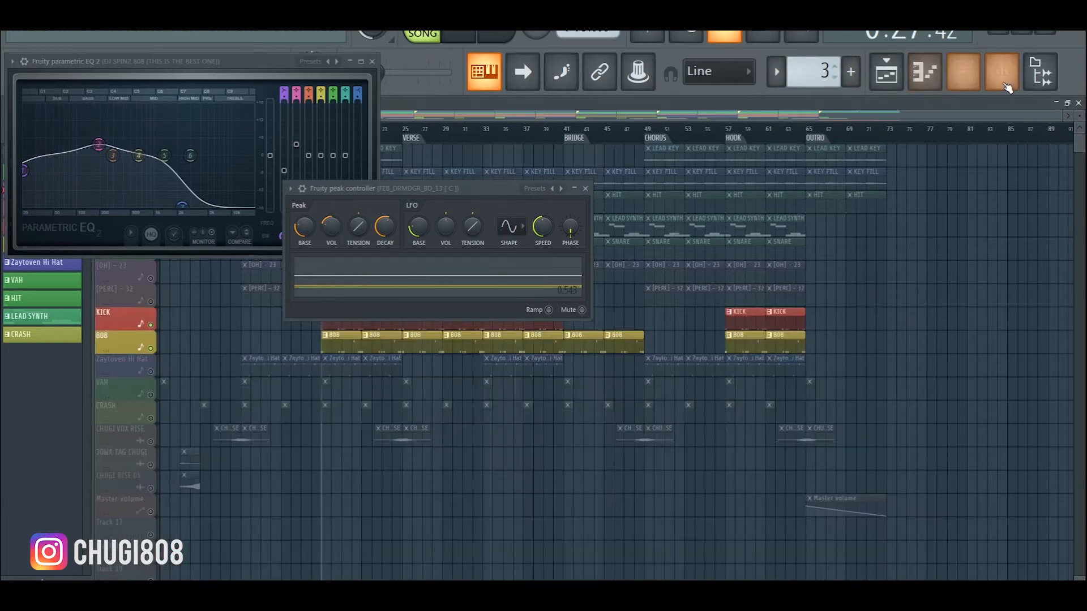
click(1002, 72)
key(space)
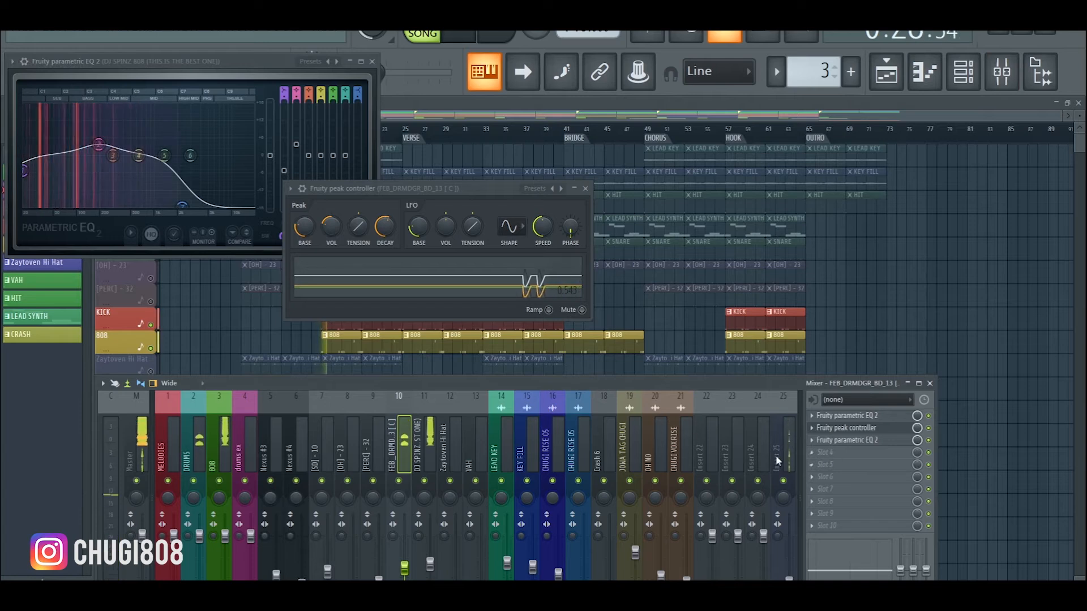
drag(451, 383, 466, 282)
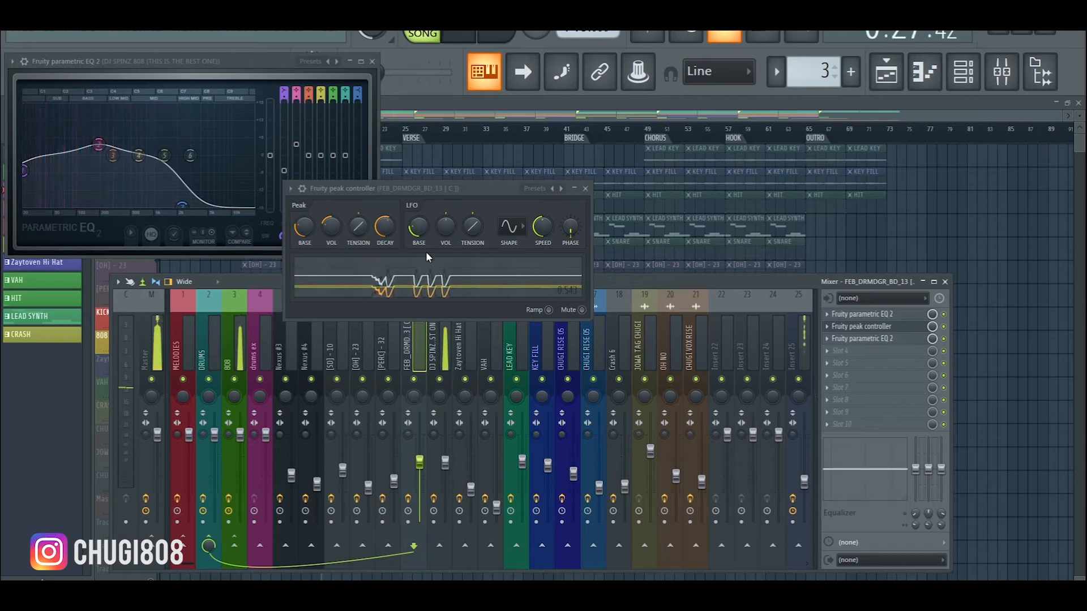
mouse_move(439, 192)
mouse_down()
mouse_move(418, 229)
mouse_move(437, 232)
mouse_move(450, 209)
mouse_move(434, 199)
mouse_move(446, 184)
mouse_up()
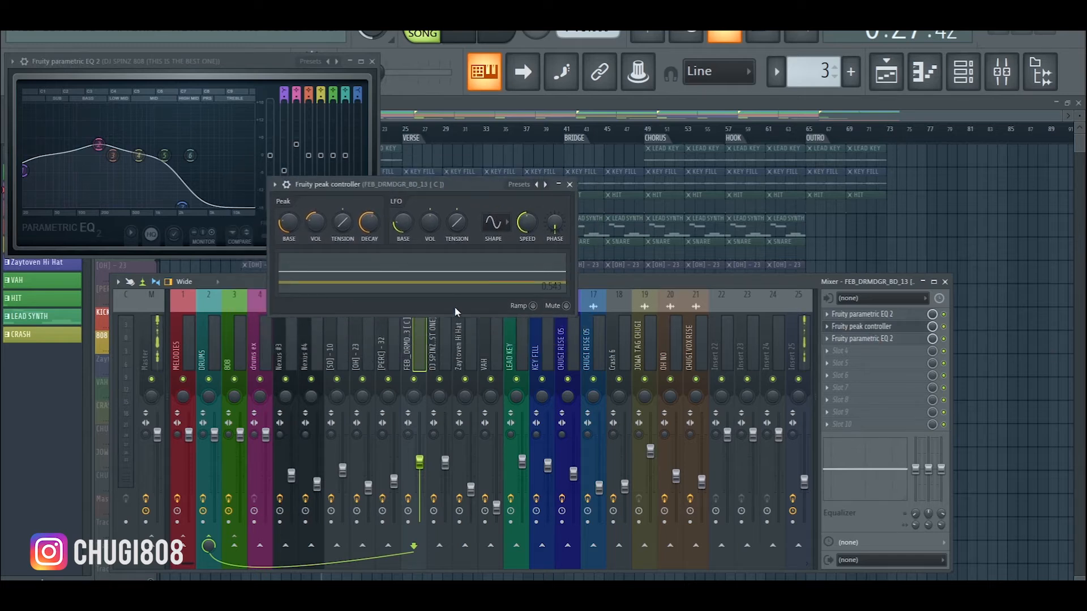
Check the DJ SPINZ 808 fader's controller link and accept Peak ctrl - Peak+LFO as its internal controller.
right_click(446, 463)
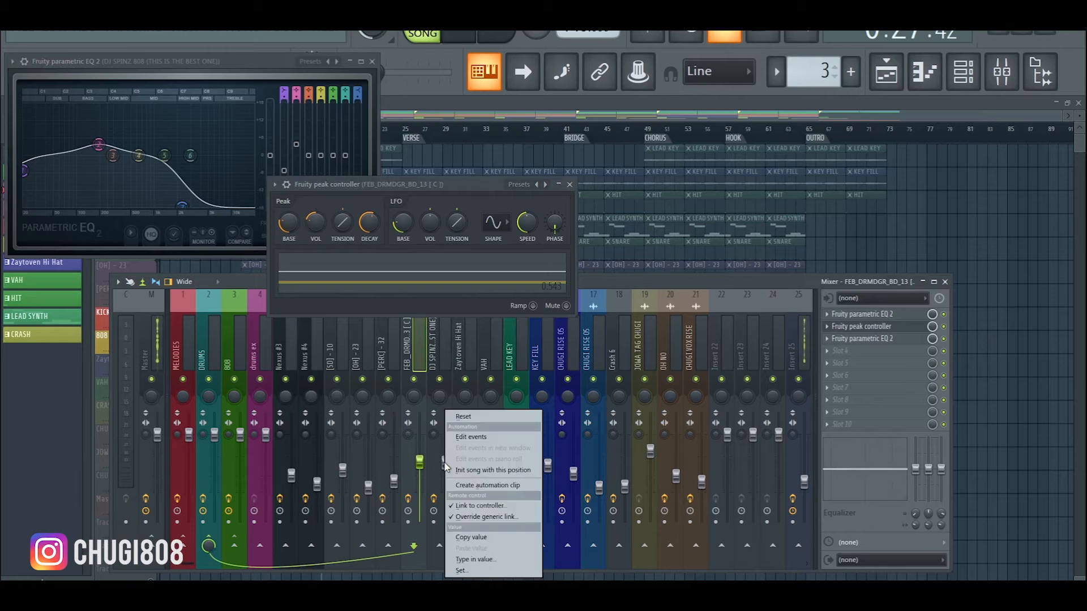
click(478, 505)
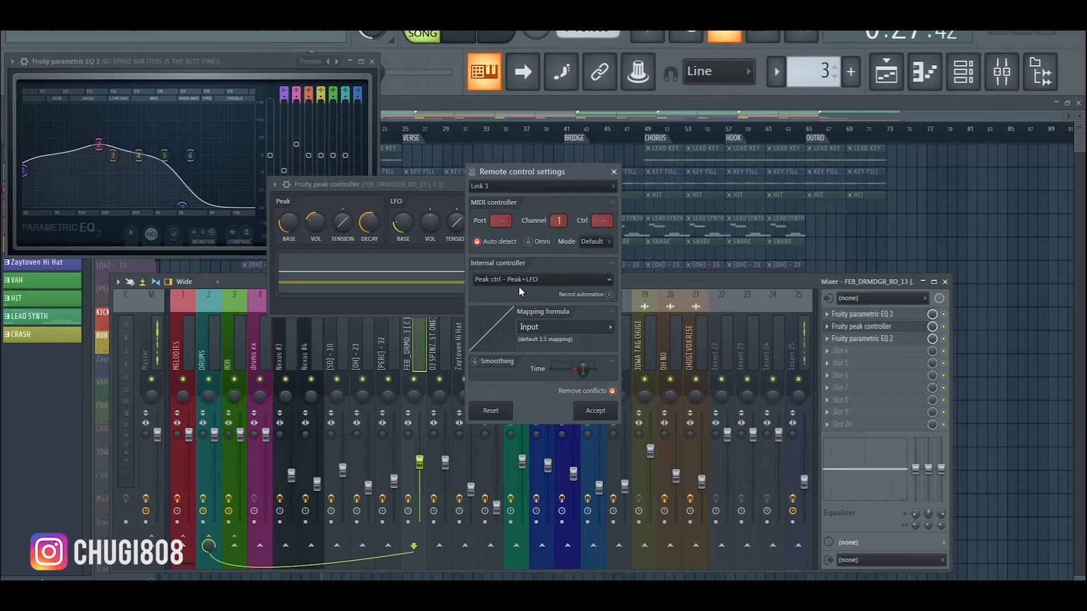
click(596, 412)
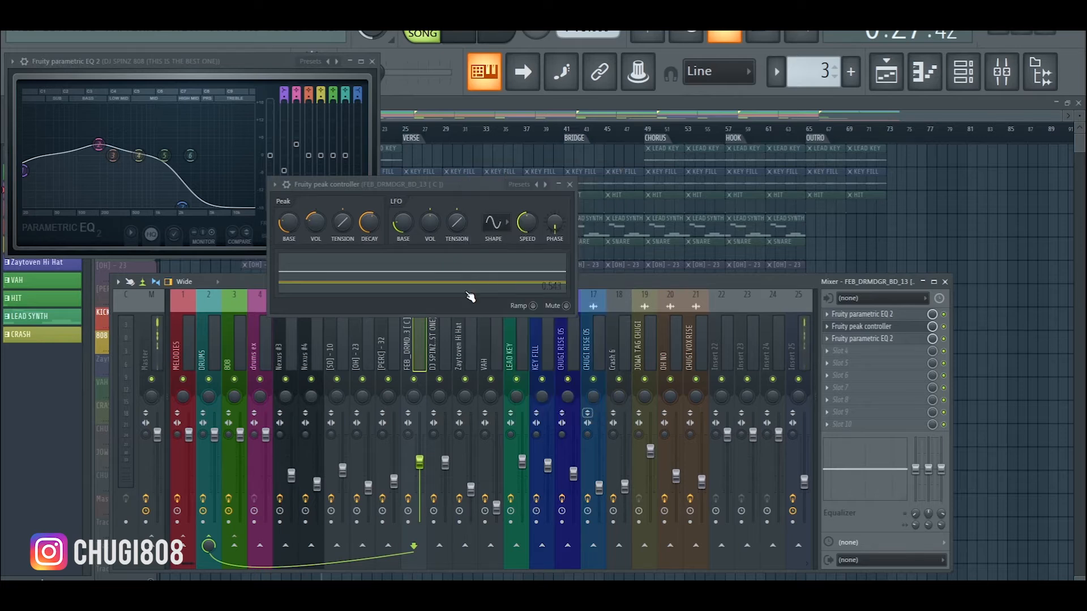
drag(367, 187, 403, 222)
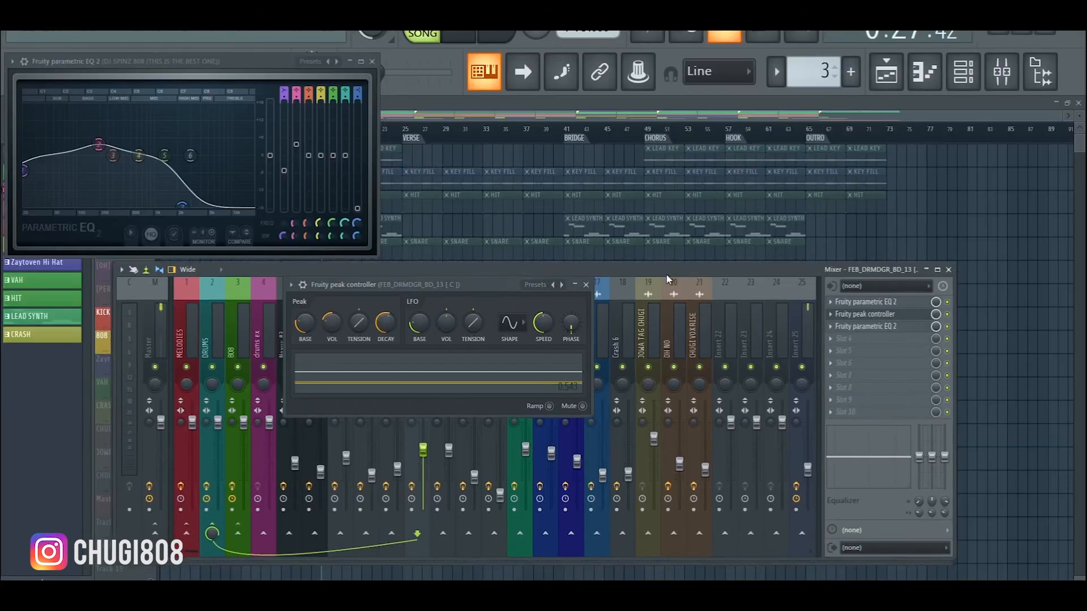
Close the Fruity peak controller and 808 EQ windows and move the mixer clear of the playlist track headers.
drag(665, 277, 661, 251)
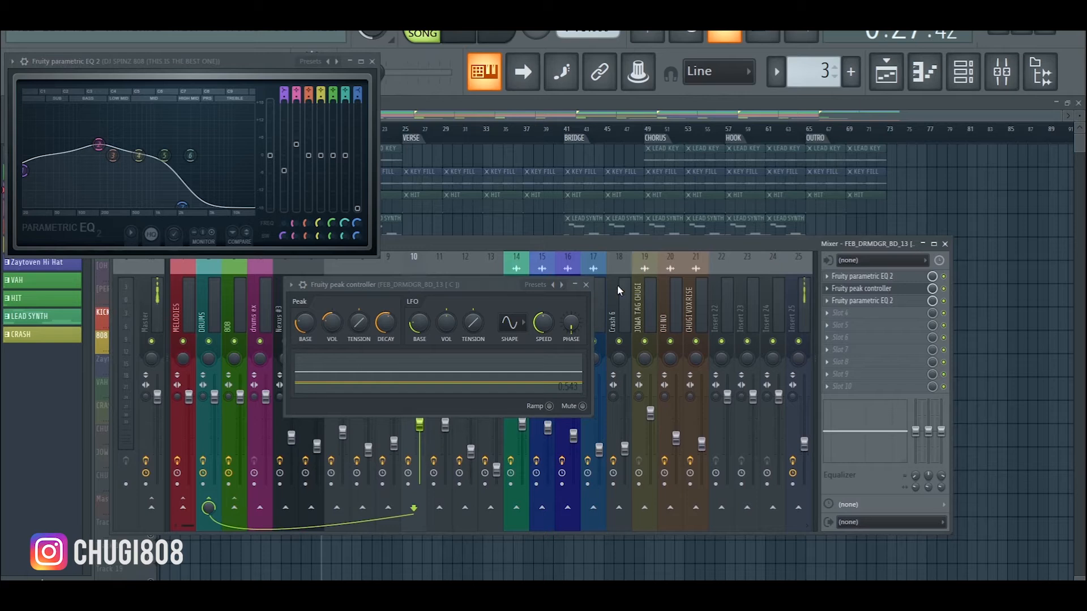
click(587, 284)
click(372, 61)
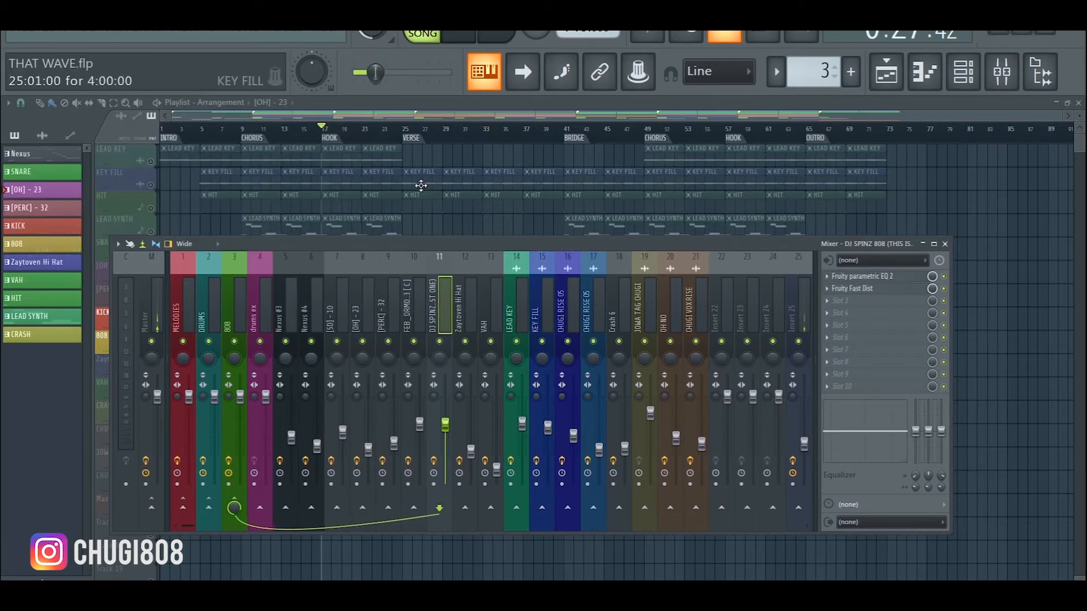
drag(398, 242, 335, 412)
Solo the [PERC] - 32, [OH] - 23, SNARE and Zaytoven Hi Hat playlist tracks together and play them with the mixer in view.
right_click(151, 302)
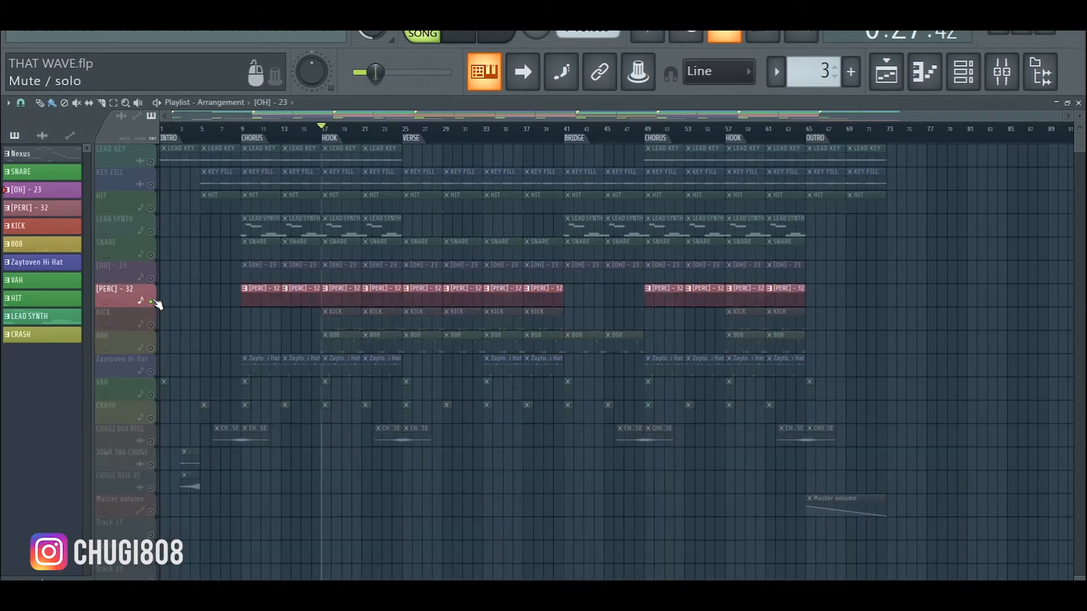
click(151, 279)
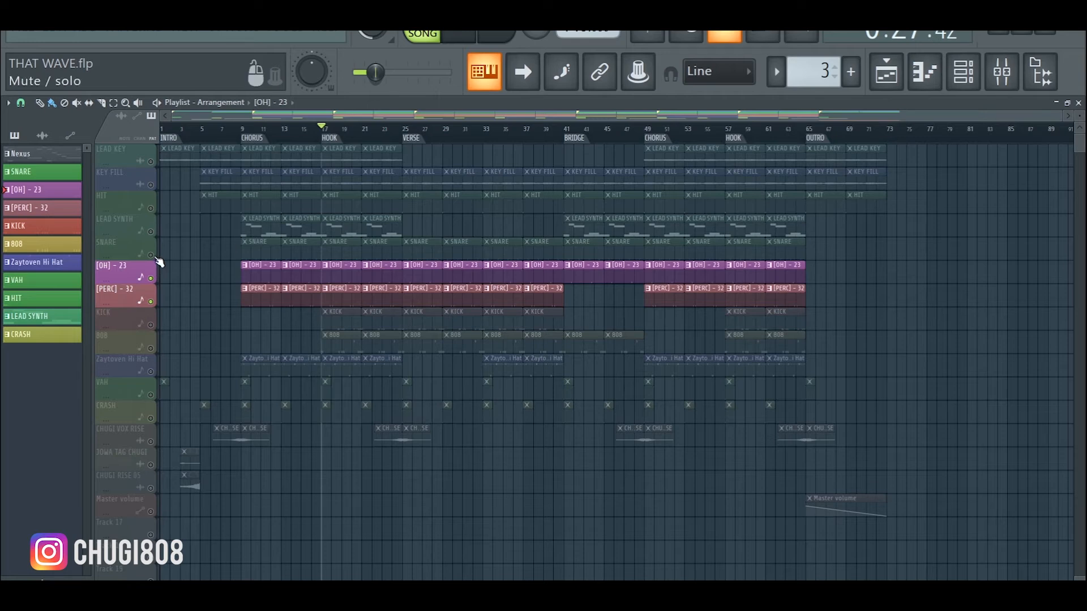
click(151, 255)
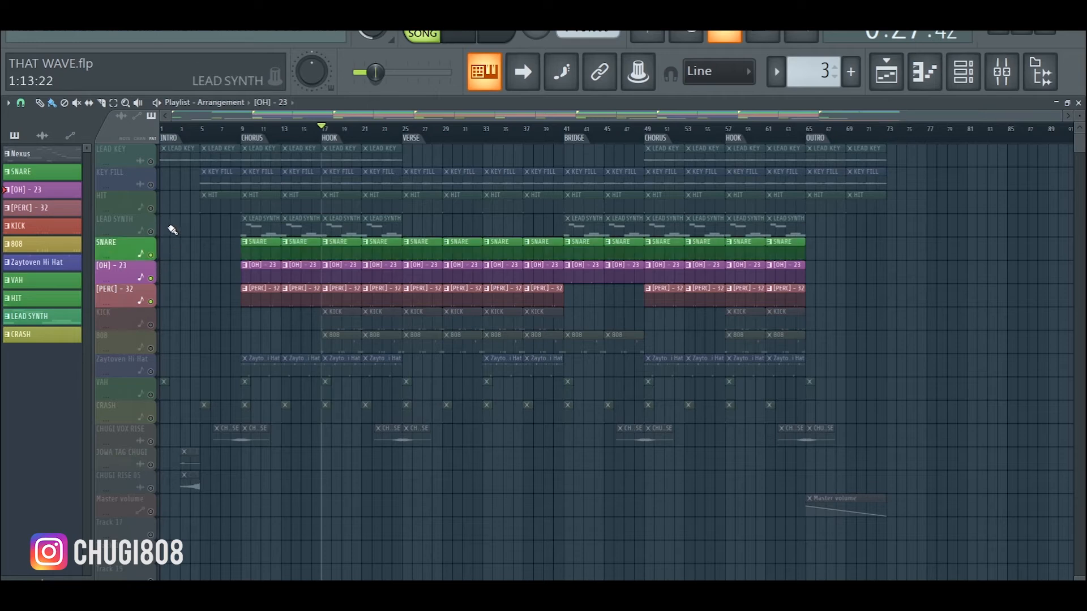
click(150, 371)
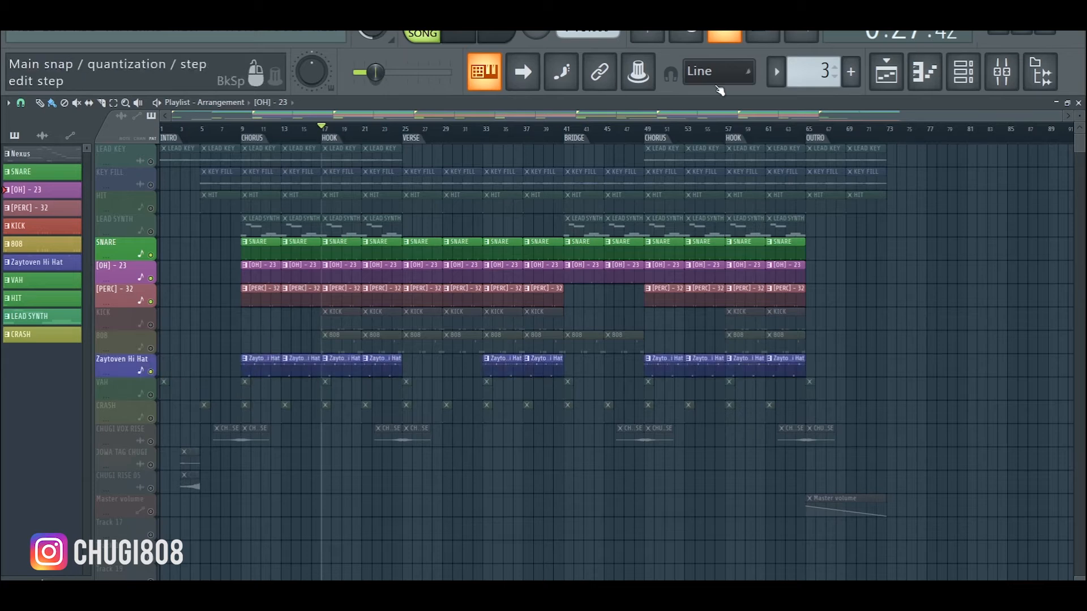
click(1001, 71)
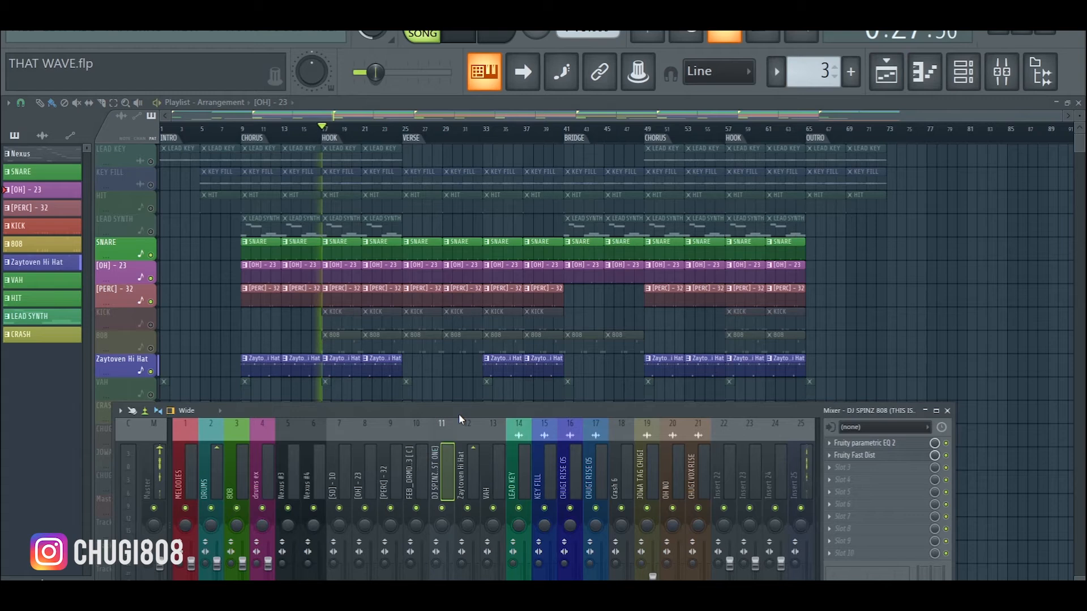
drag(460, 401, 443, 267)
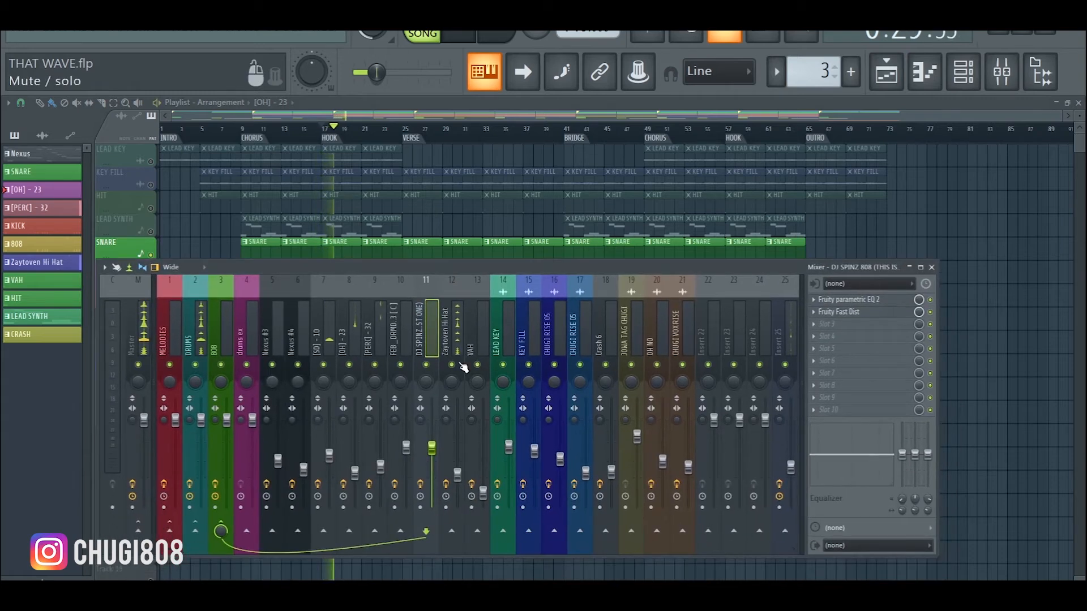
Select the Zaytoven Hi Hat mixer track and examine the low cut and high boost bands in its Fruity parametric EQ 2.
click(457, 341)
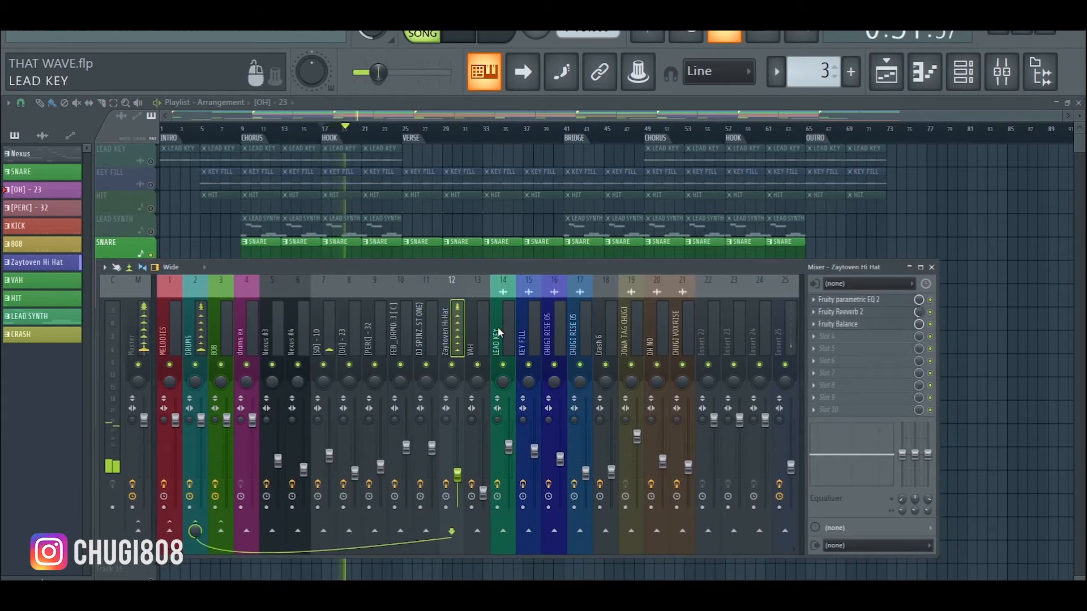
click(872, 300)
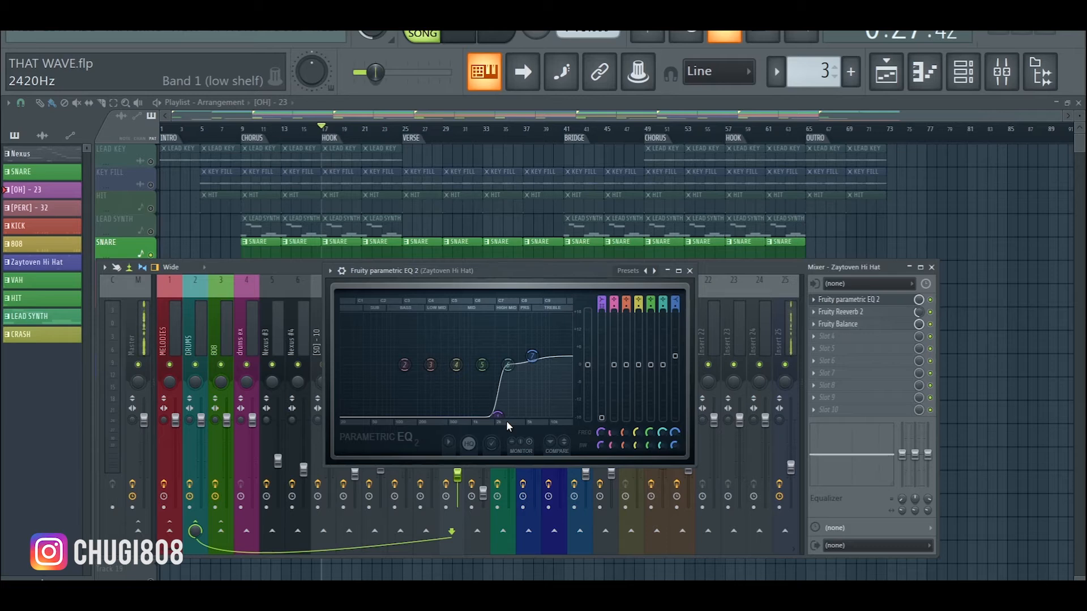
drag(499, 419, 504, 422)
mouse_move(532, 356)
mouse_down()
mouse_move(555, 358)
mouse_move(534, 356)
mouse_up()
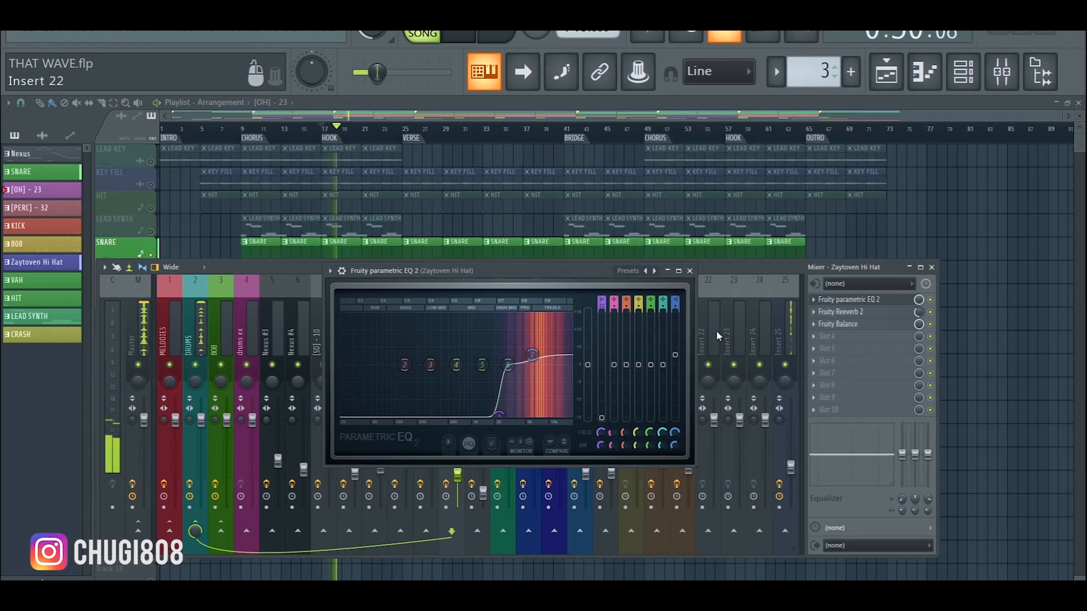
click(690, 271)
Inspect the Fruity Reeverb 2 and Fruity Balance settings on the Zaytoven Hi Hat track, then resume playback.
click(847, 311)
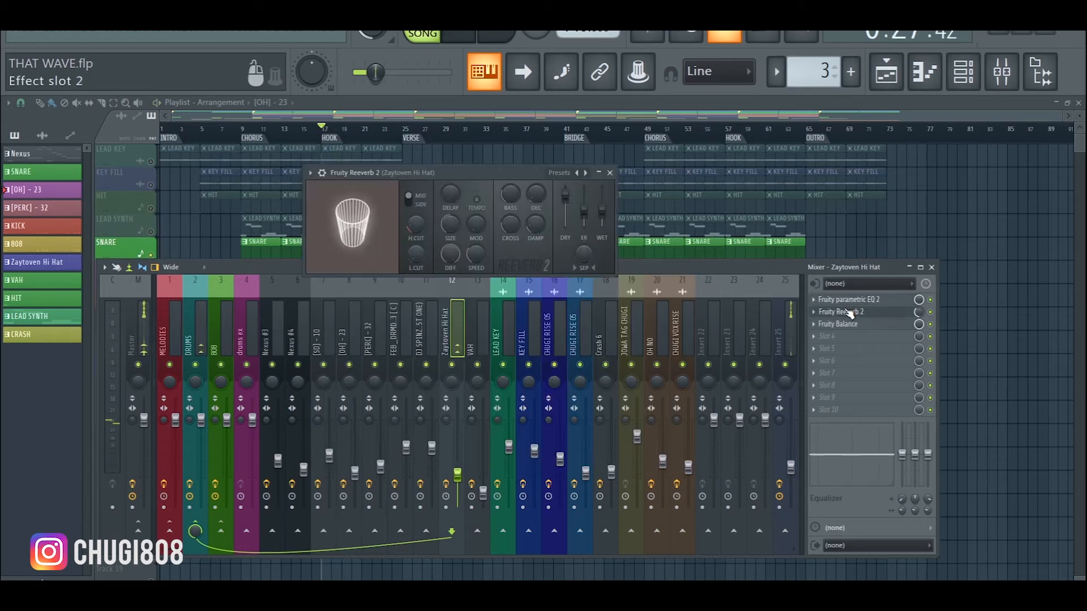
click(848, 312)
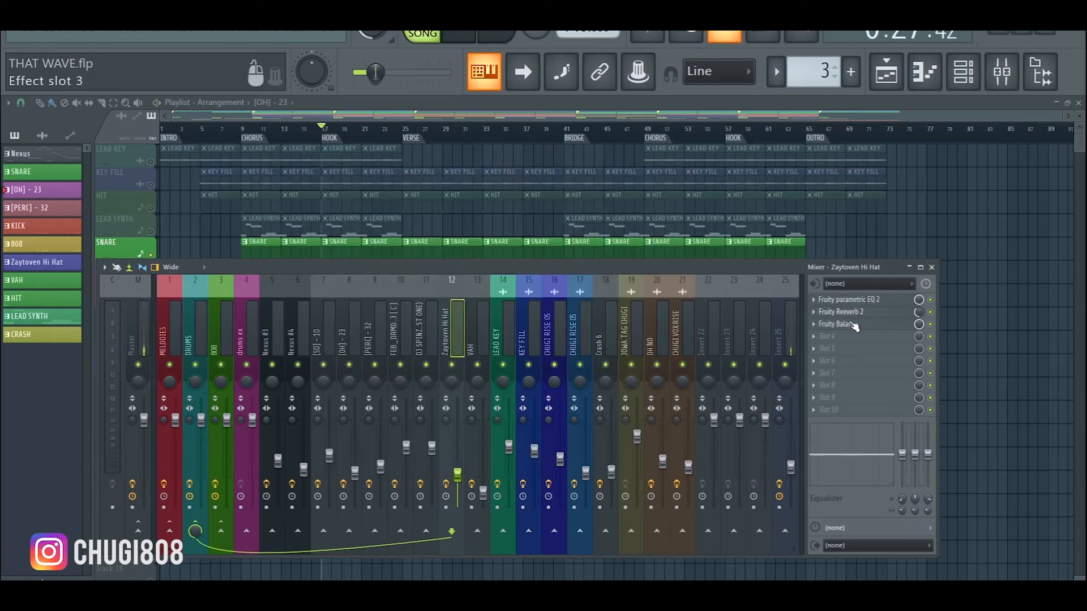
click(854, 326)
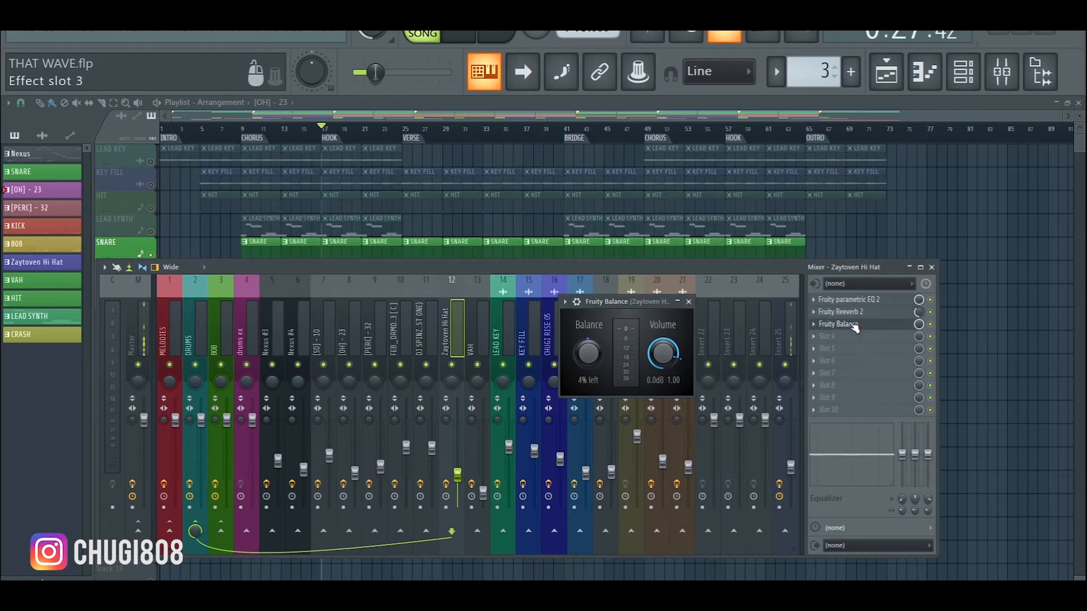
click(688, 301)
key(space)
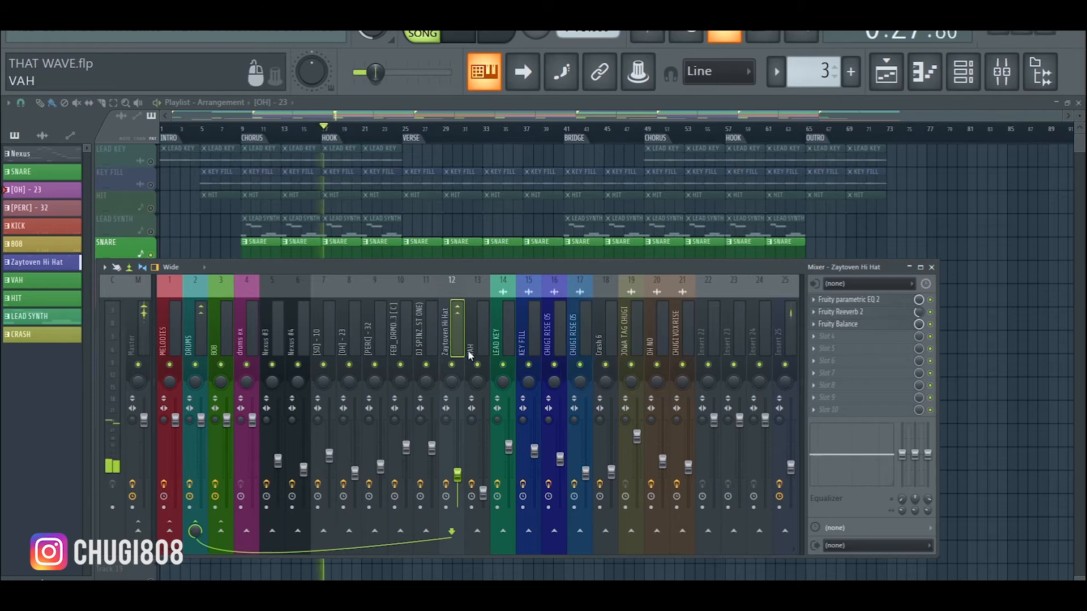
Select the [SD] - 10 snare mixer track and examine its Fruity parametric EQ 2 during playback, including the low cut band.
click(328, 332)
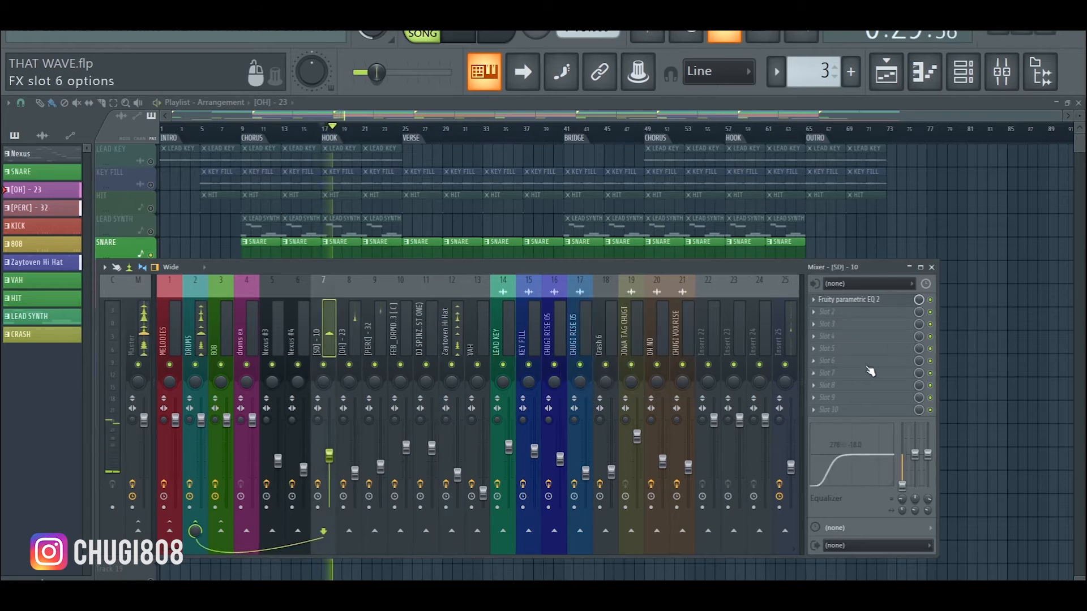
click(864, 302)
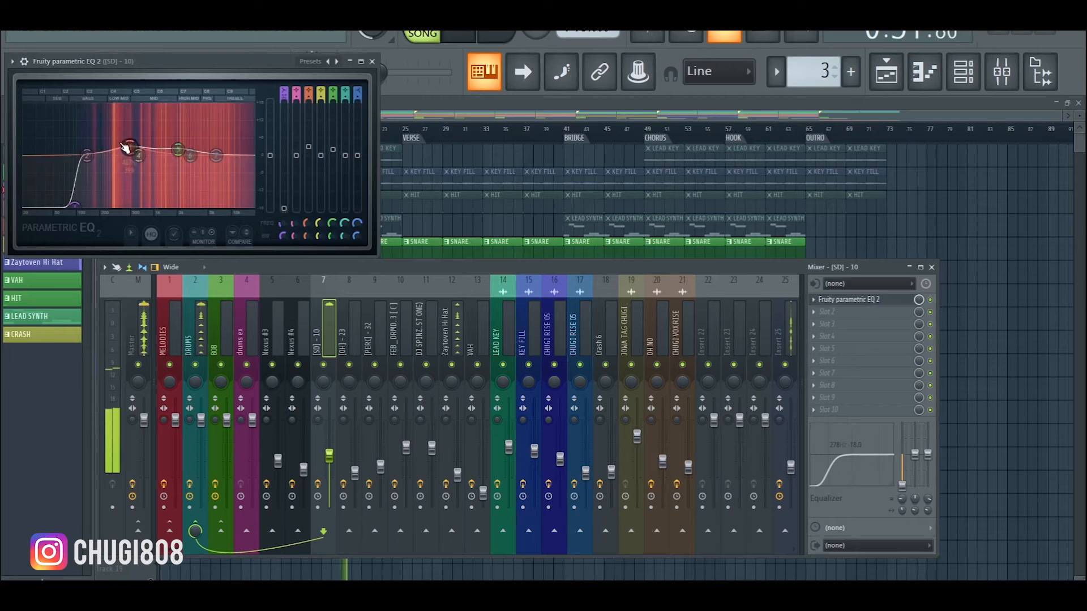
drag(75, 207, 78, 208)
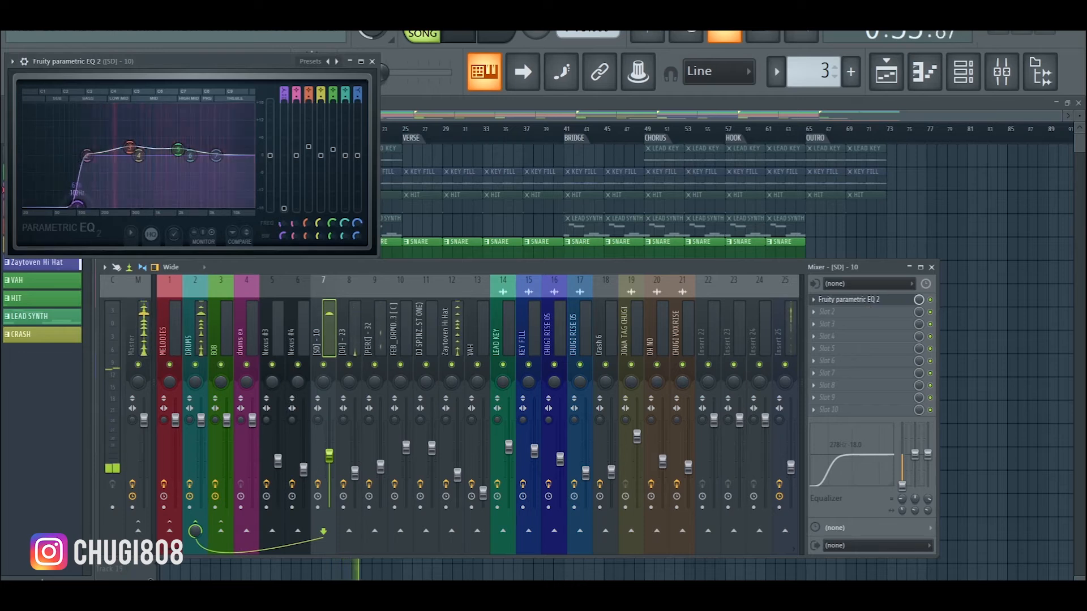
Select the [OH] - 23 mixer track and inspect its Fruity Reeverb 2.
click(349, 300)
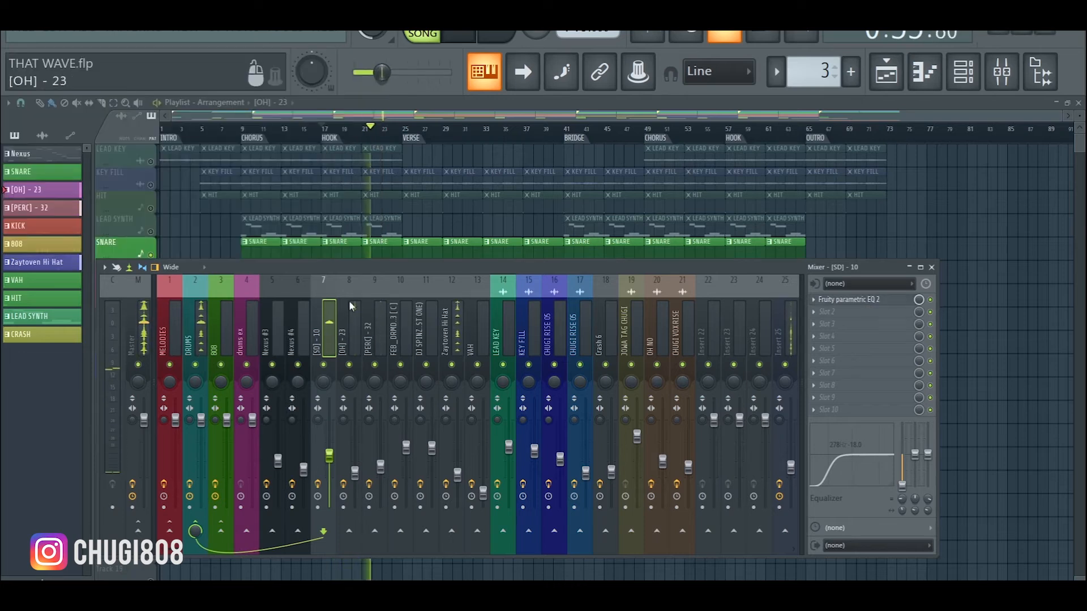
click(836, 300)
click(836, 301)
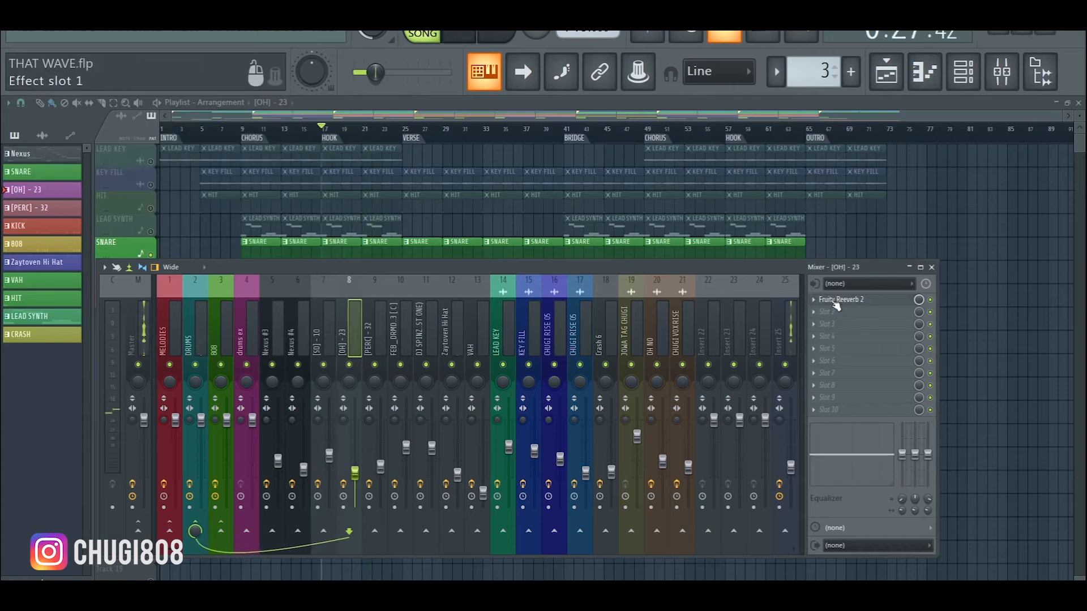
Select the [PERC] - 32 mixer track and examine its Fruity Reeverb 2 settings and the Fruity parametric EQ 2 low cut.
click(375, 336)
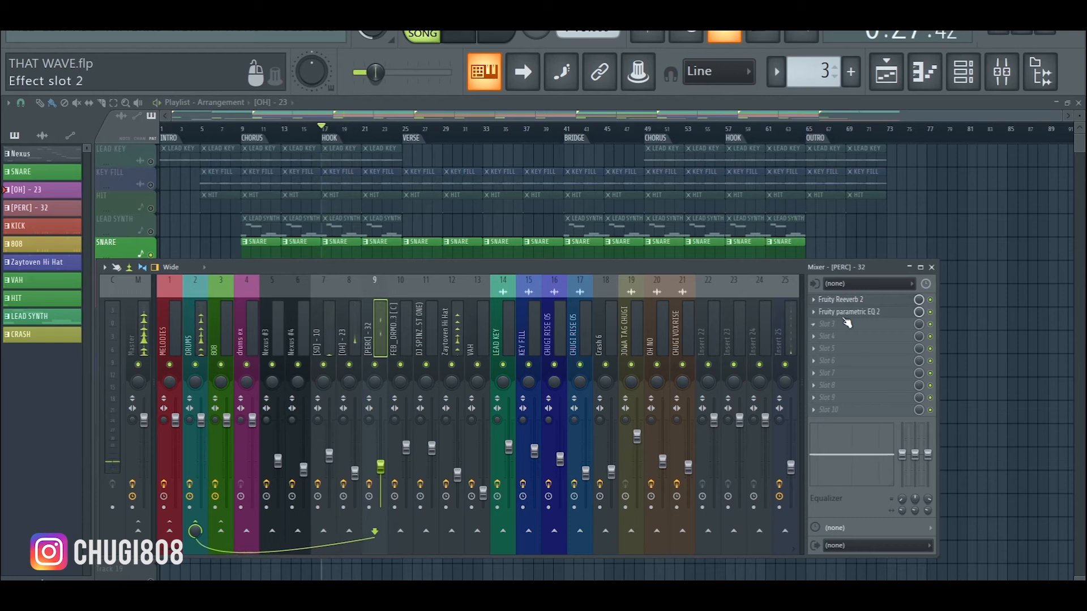
click(851, 301)
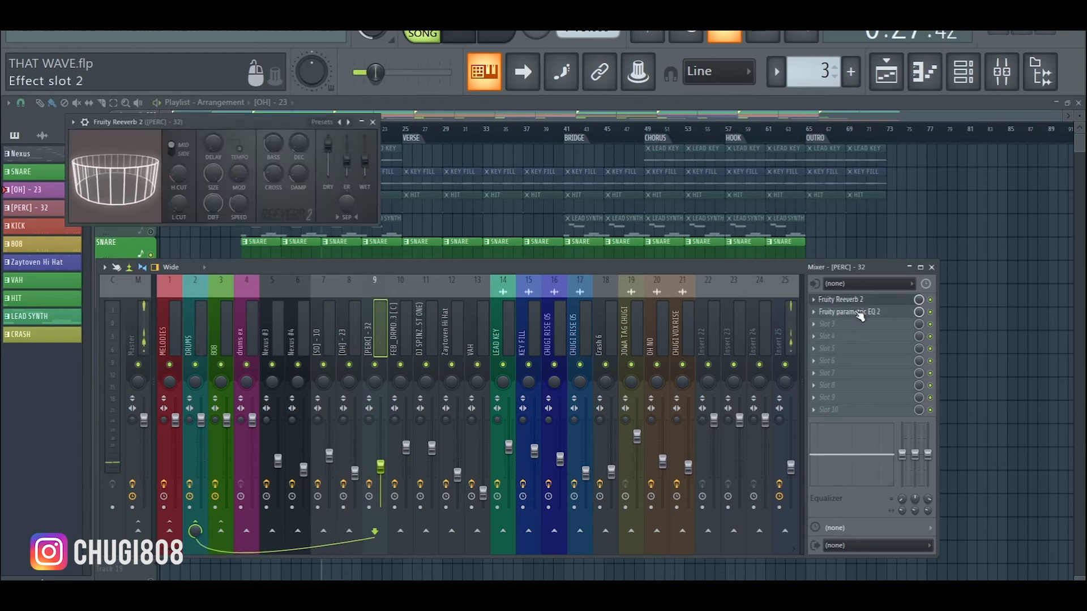
click(852, 312)
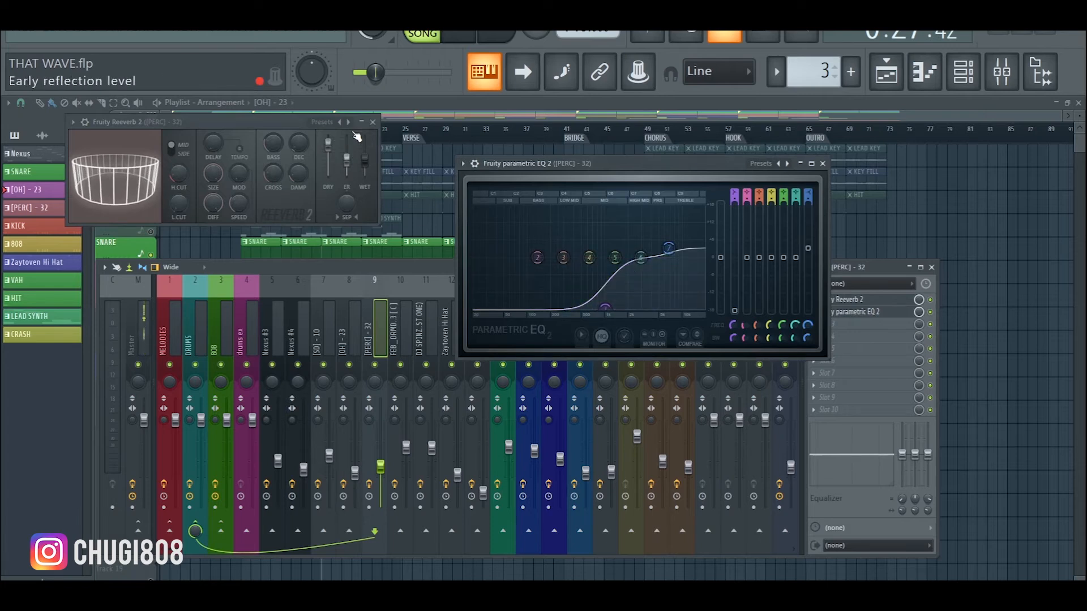
click(372, 122)
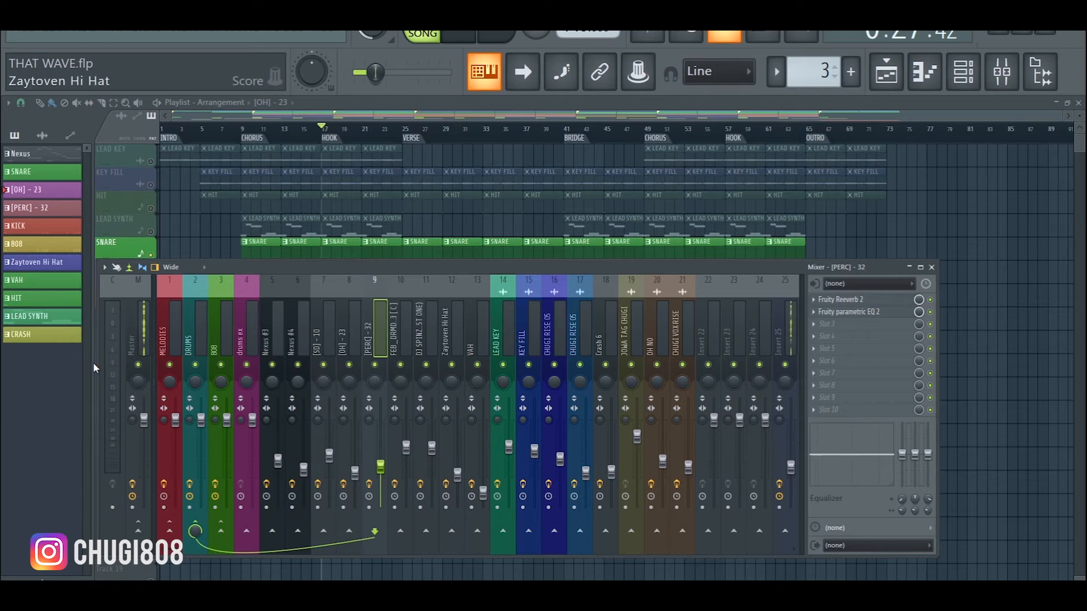
Select the Master mixer track, reactivate all playlist tracks and place the playhead just before the first CHORUS.
click(141, 330)
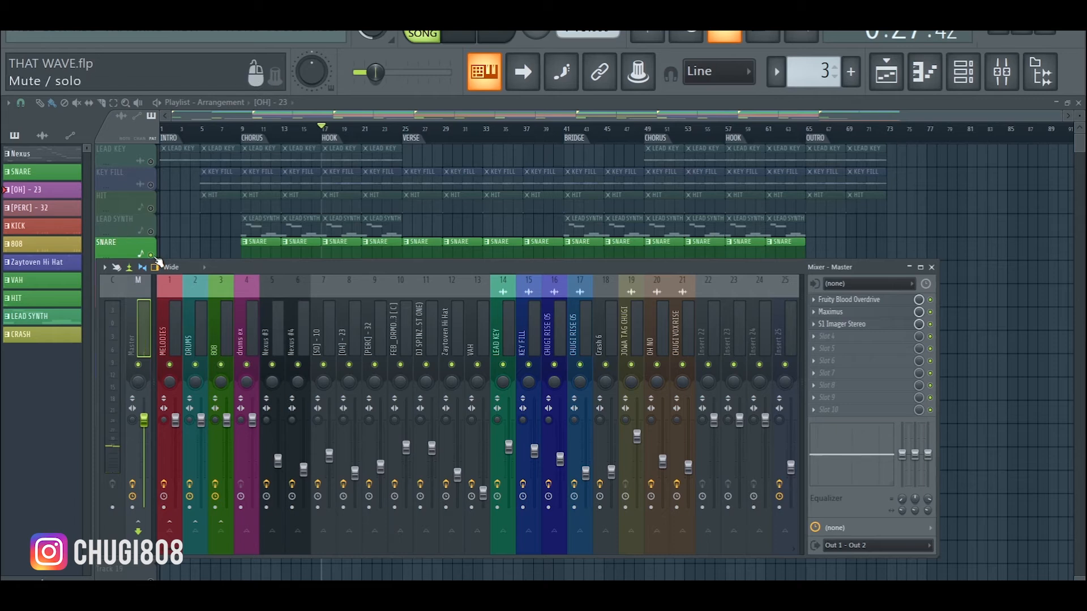
key(F9)
drag(230, 129, 242, 132)
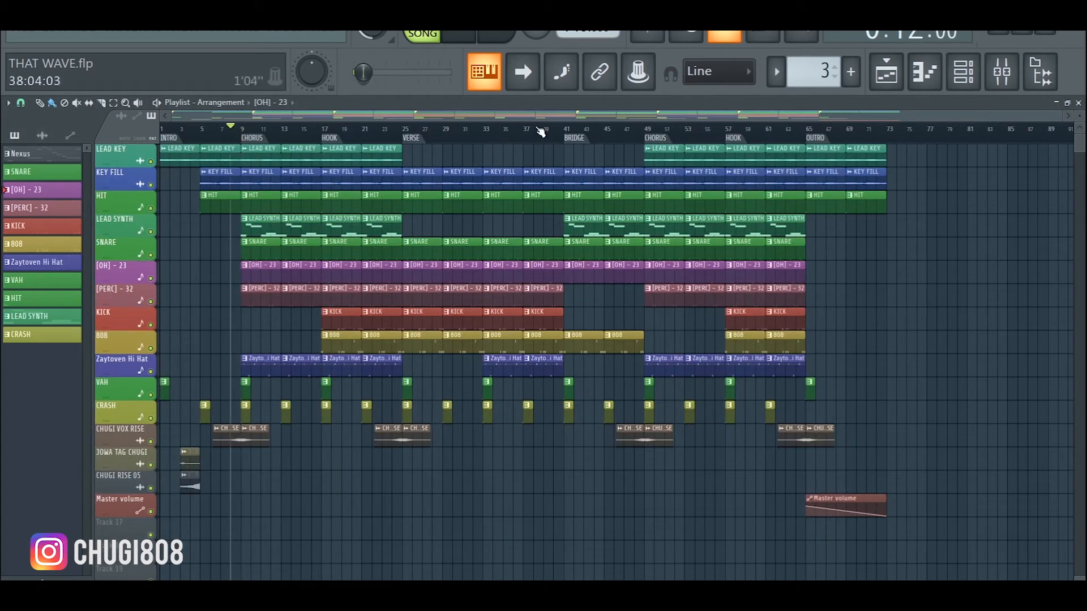
Check the channel rack's mixer routing and bring the mixer back into view over the playlist.
click(980, 69)
click(1000, 71)
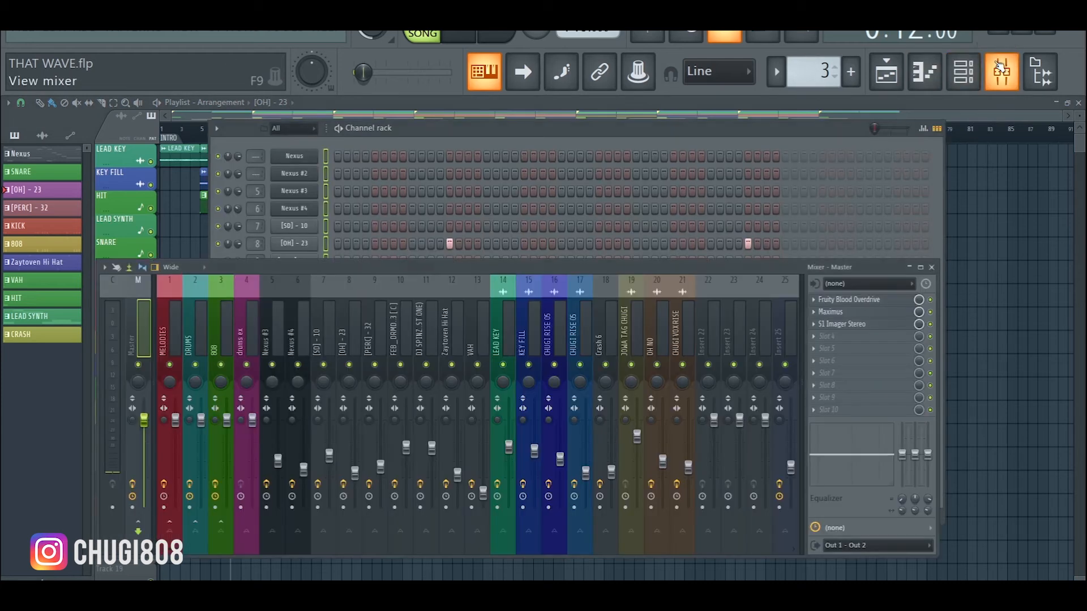
click(957, 69)
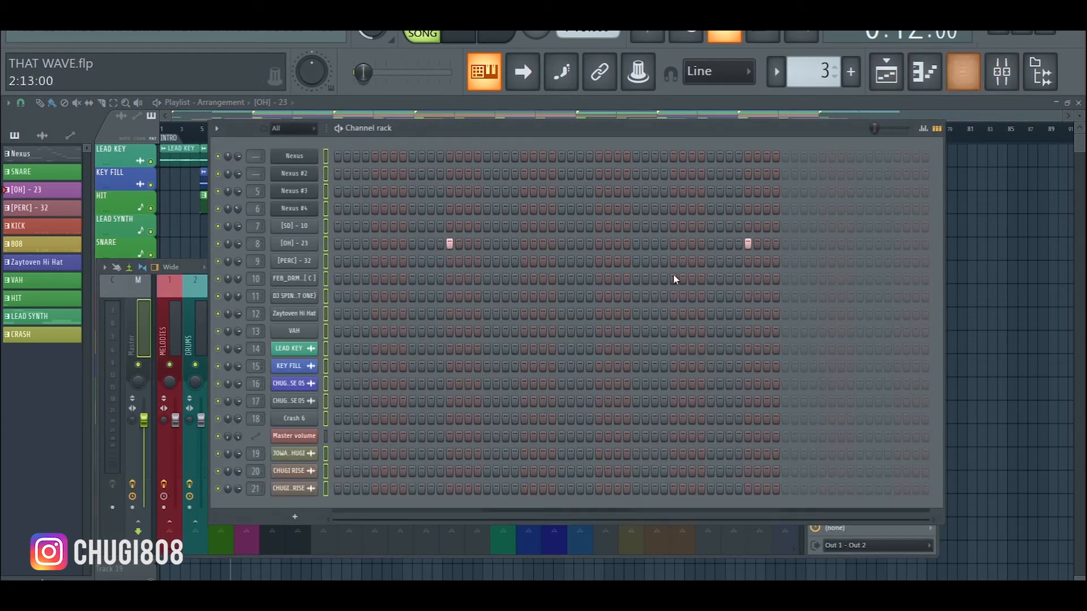
click(958, 71)
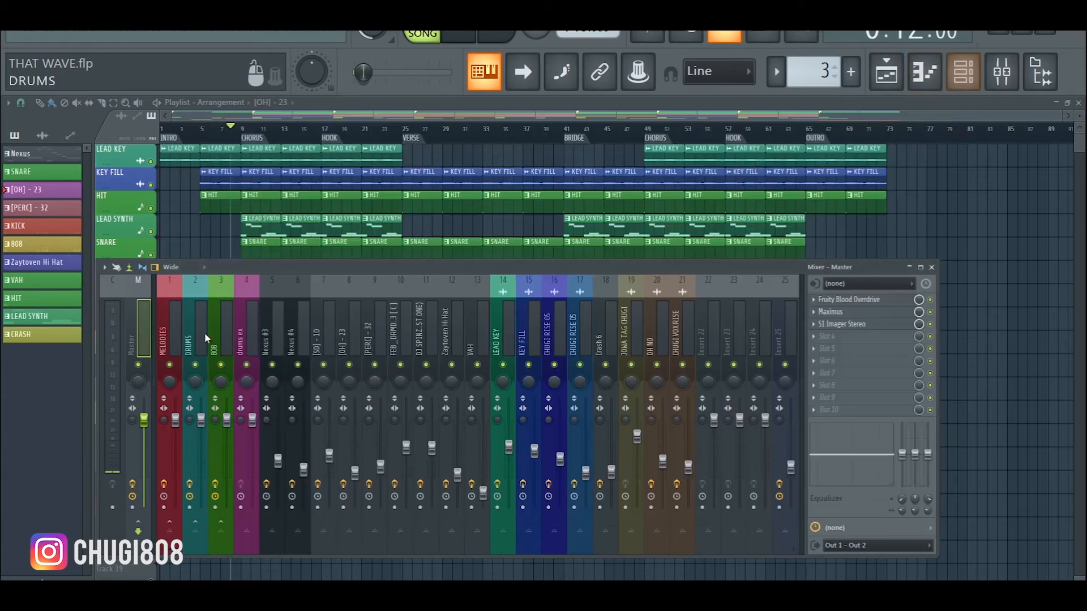
Toggle the Master track's effects during playback to compare the sound, and stop the song.
click(133, 484)
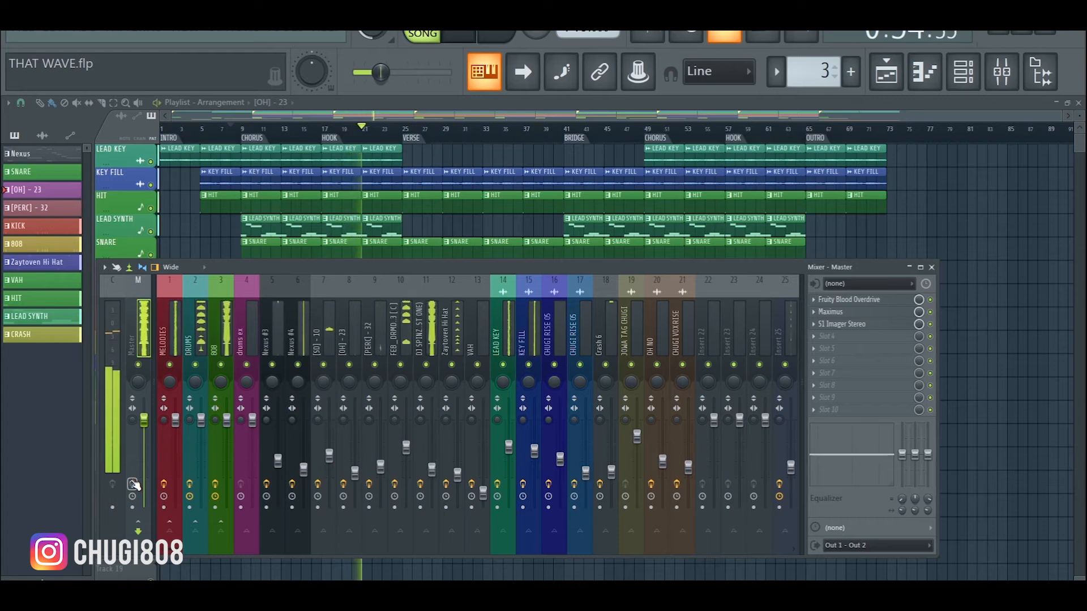
key(space)
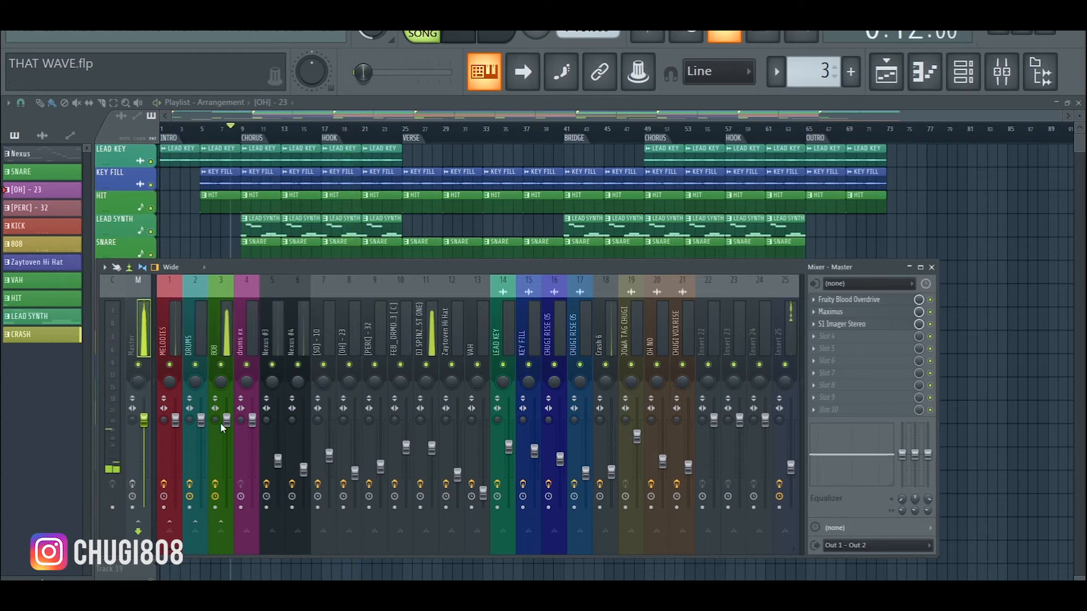
Select the 808 bus and examine its Fruity parametric EQ 2 curve and the list of mastering presets.
click(223, 334)
click(202, 332)
click(167, 330)
click(215, 329)
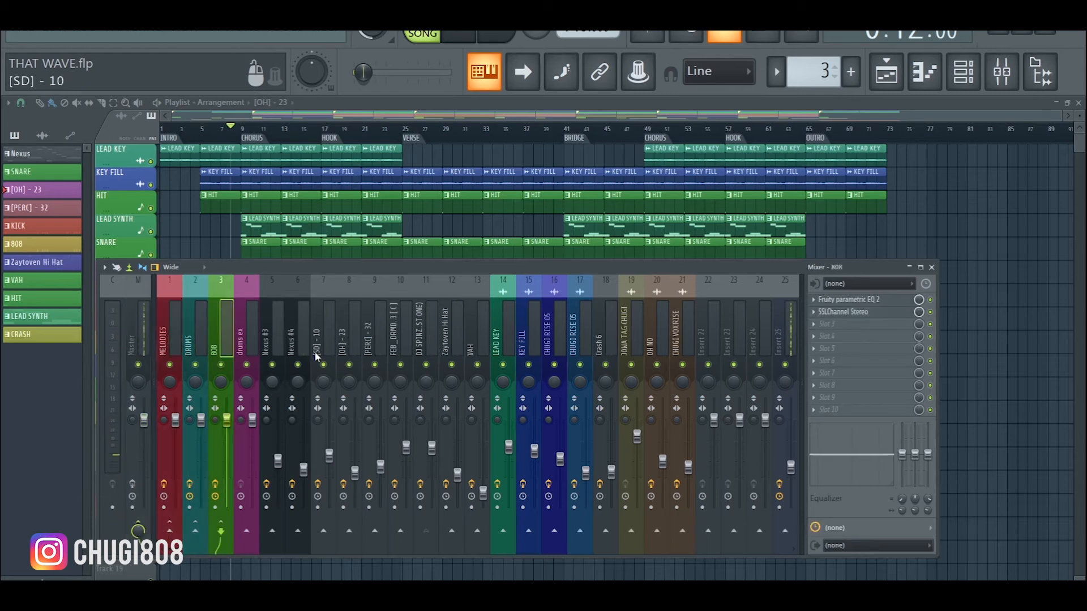
click(855, 301)
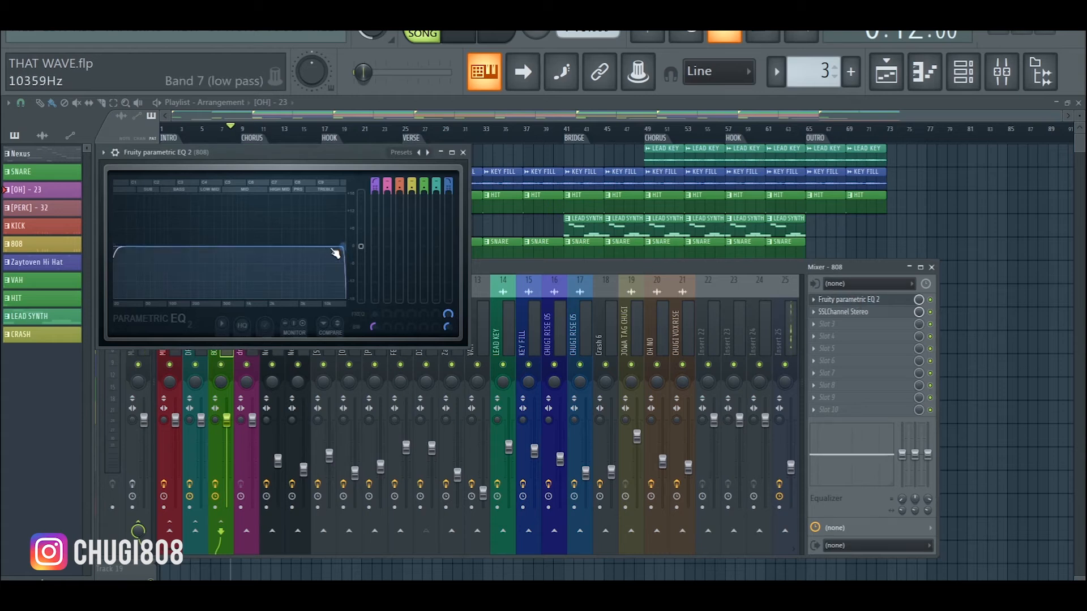
right_click(431, 159)
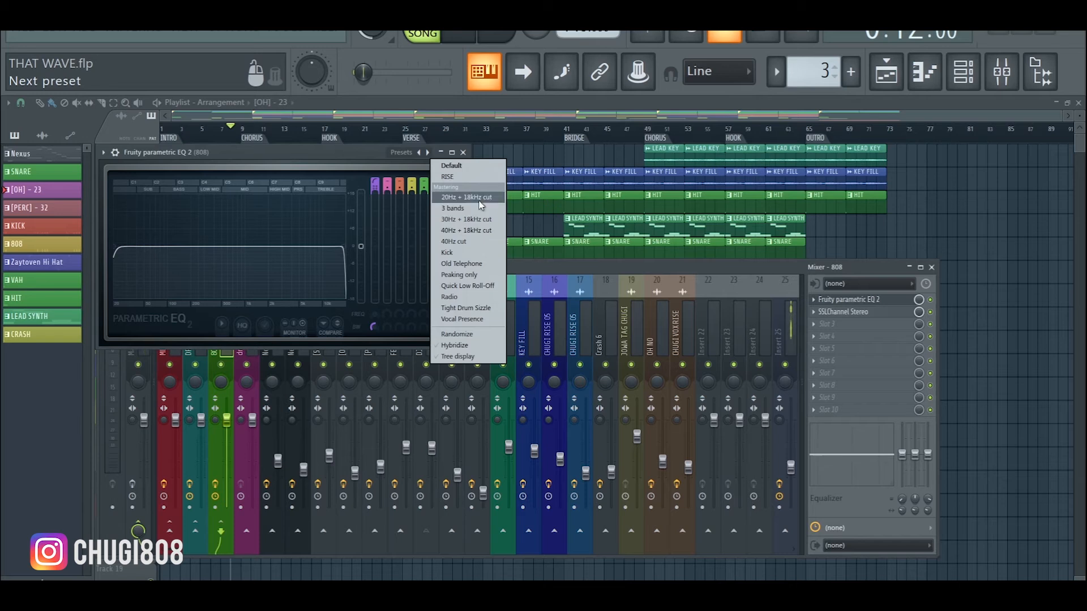
click(371, 153)
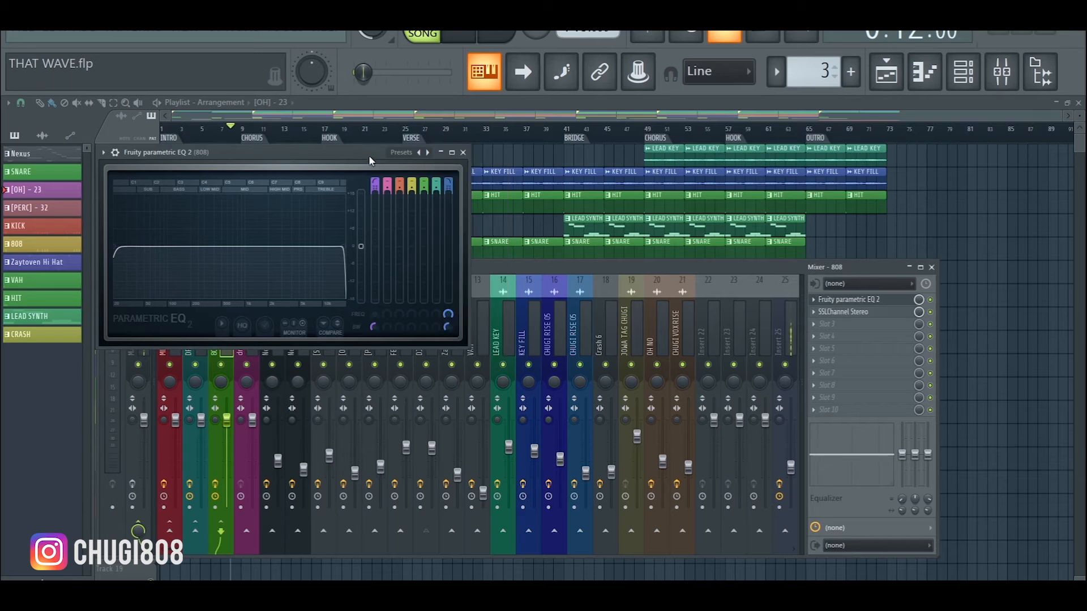
Inspect the SSLChannel Stereo settings on the 808 bus and close its plugin windows.
click(846, 312)
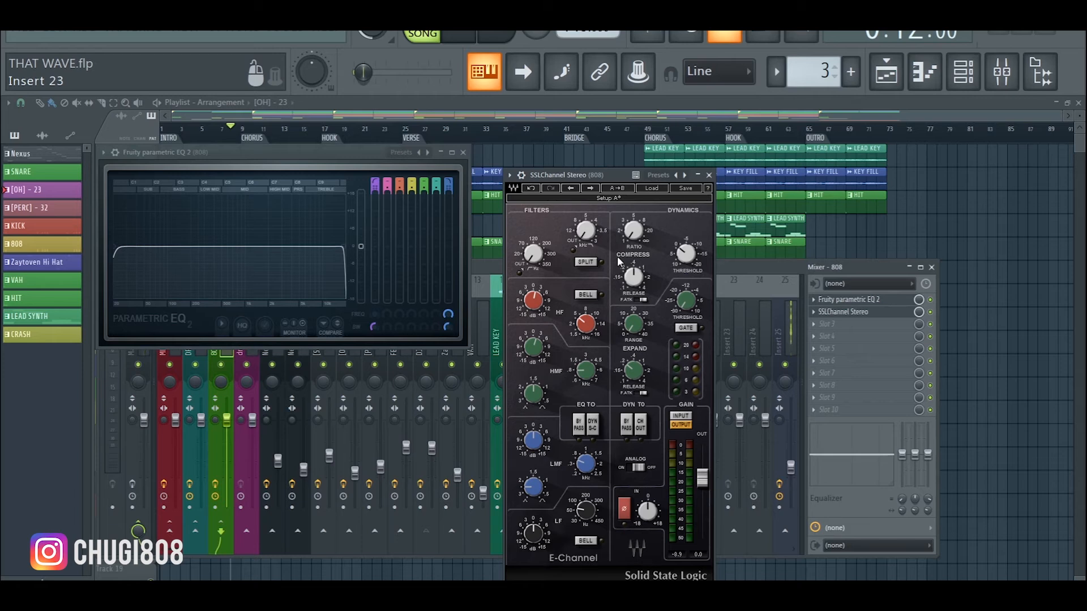
click(709, 174)
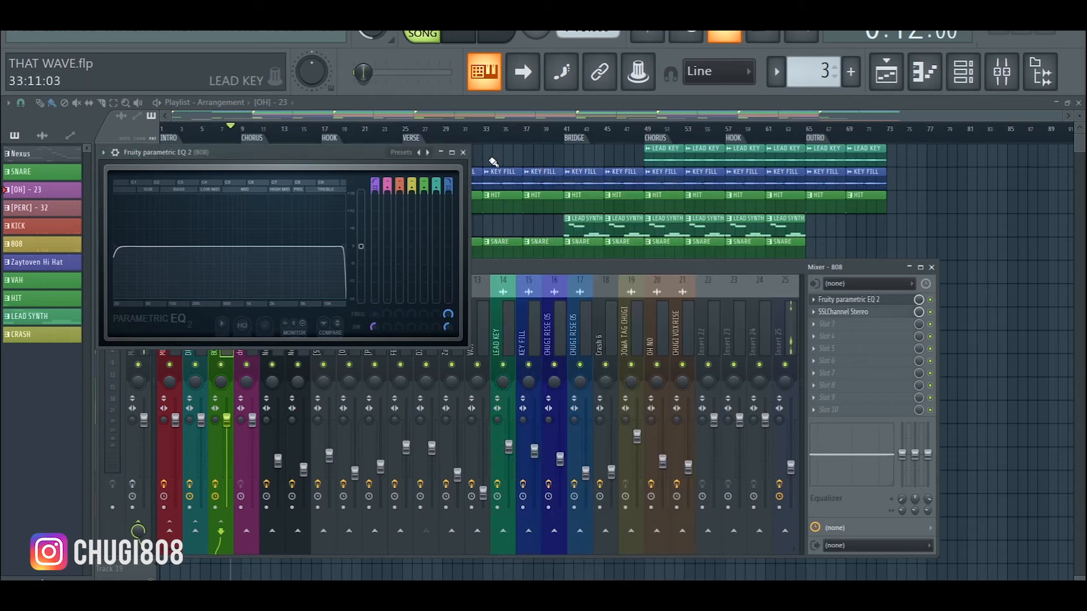
click(462, 152)
Select the DRUMS bus and examine its Fruity parametric EQ 2 boosts and SSLChannel Stereo settings.
click(188, 330)
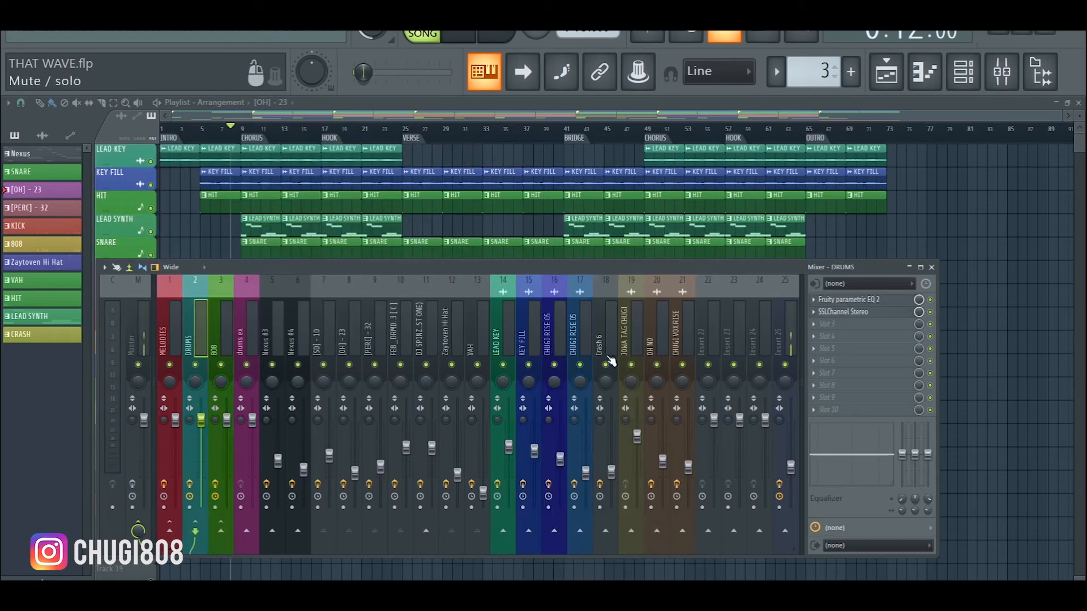
click(858, 308)
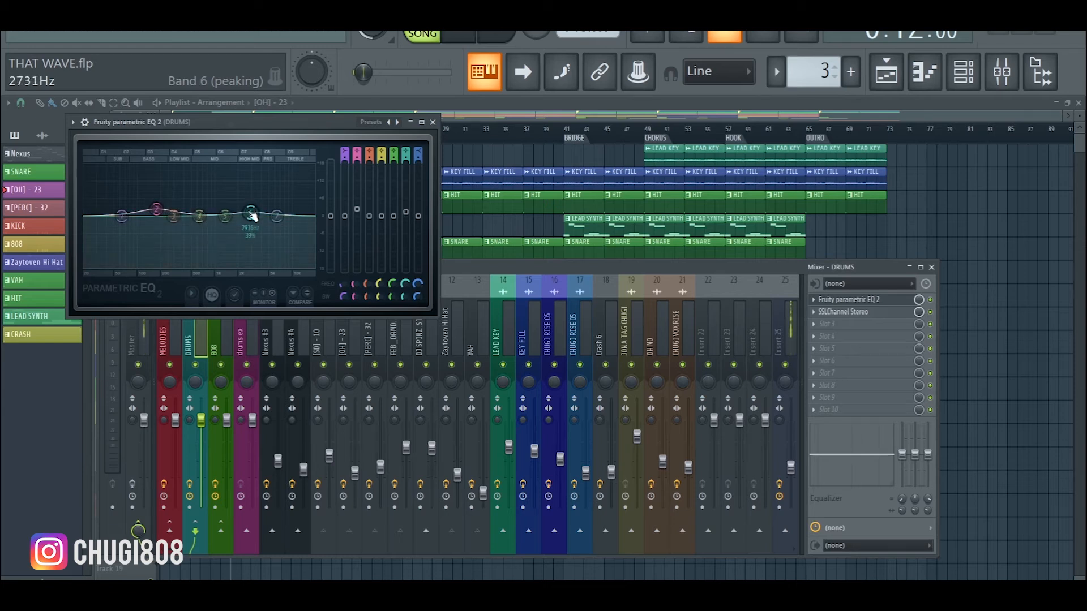
click(432, 122)
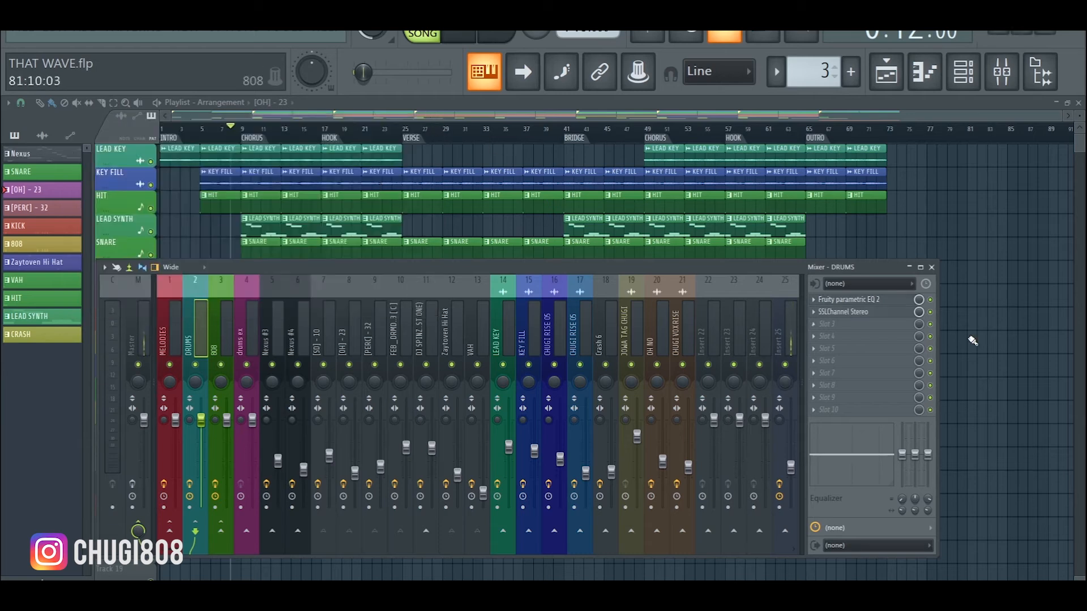
click(850, 312)
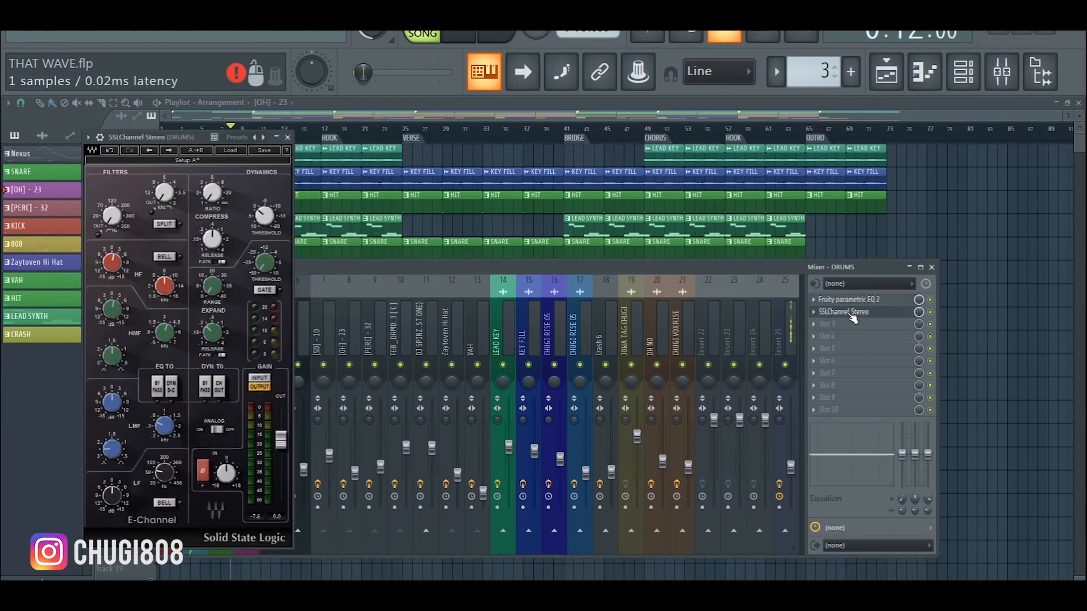
click(288, 137)
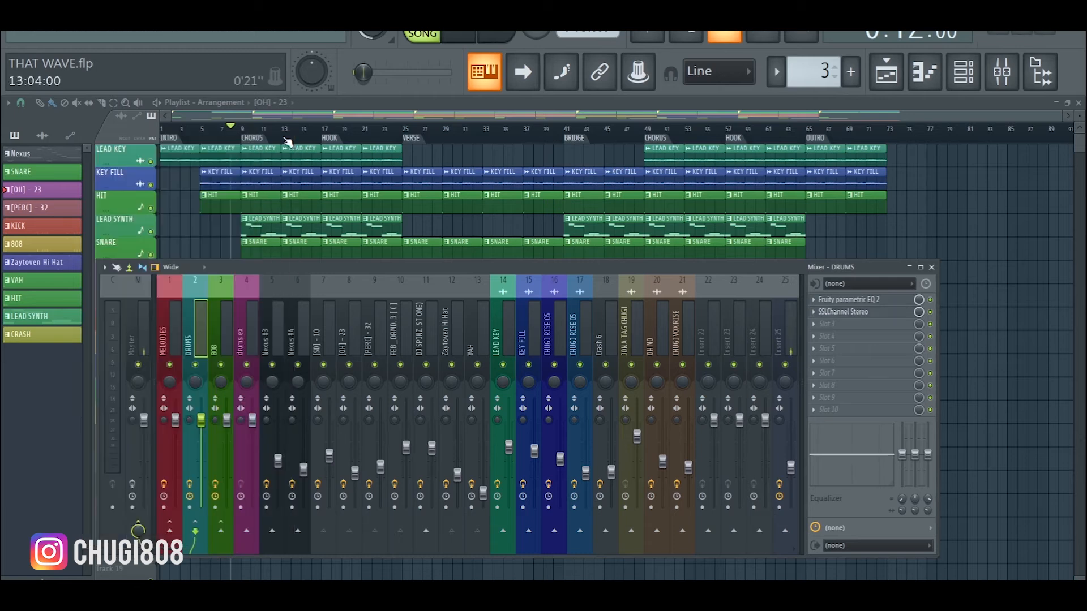
Select the MELODIES bus and inspect the width and gain settings of its S1 Imager Stereo.
click(179, 327)
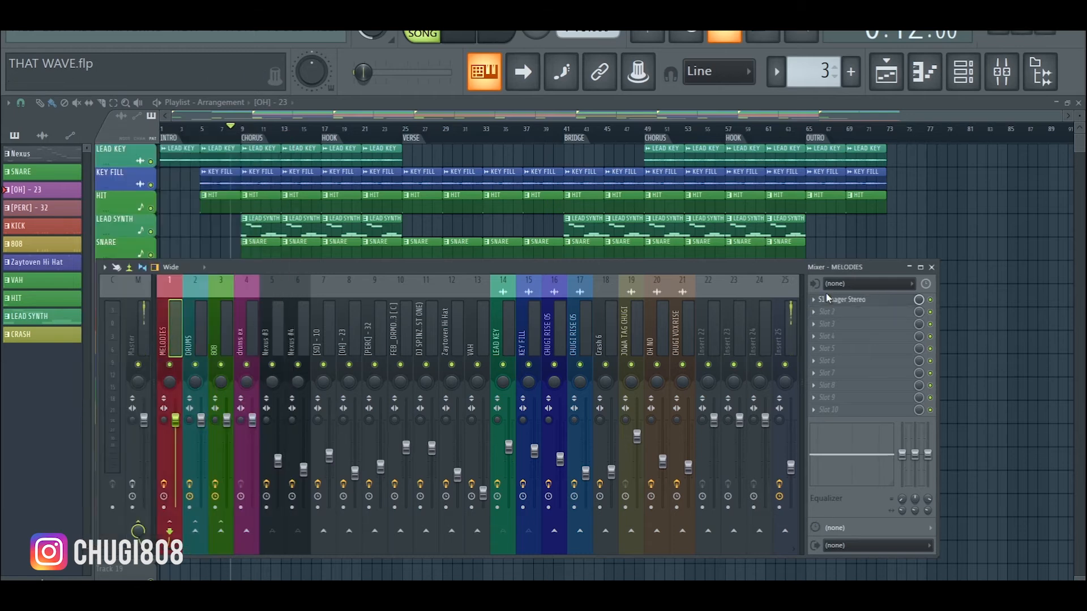
click(845, 300)
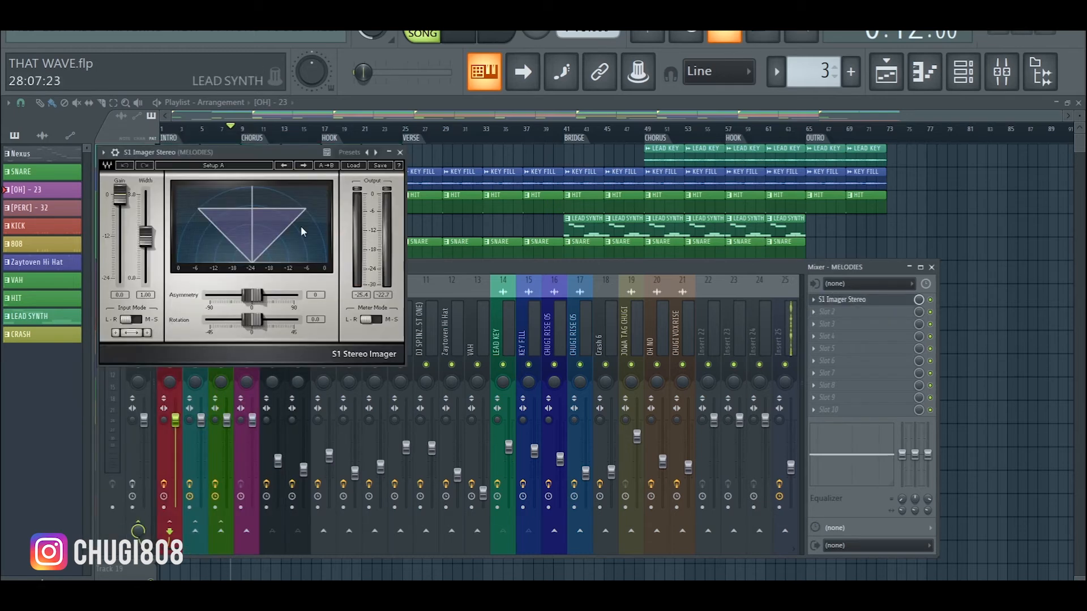
drag(255, 147, 484, 265)
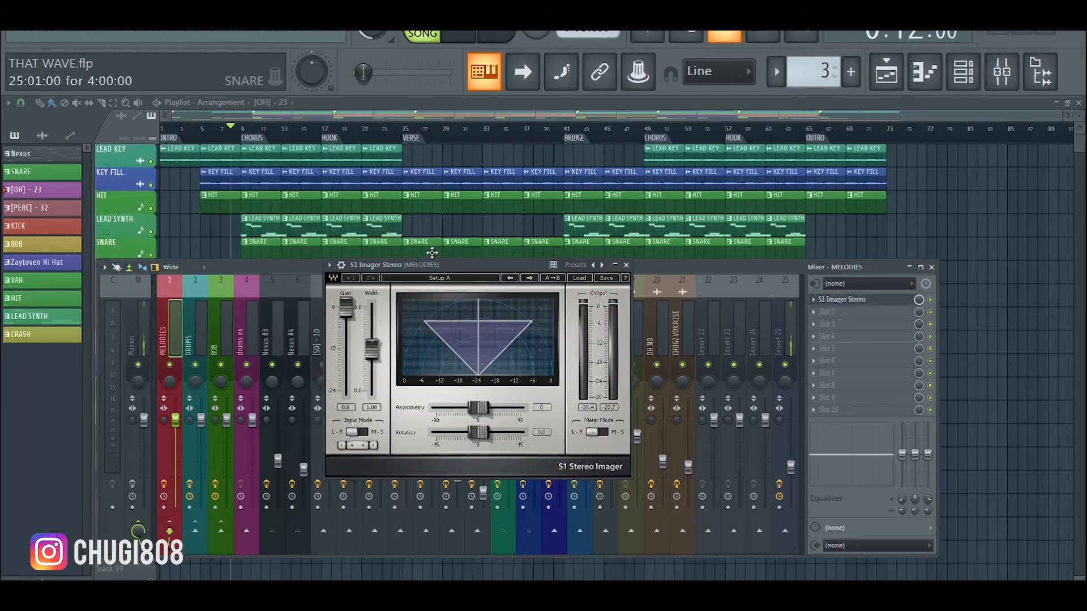
click(626, 265)
drag(626, 264, 631, 269)
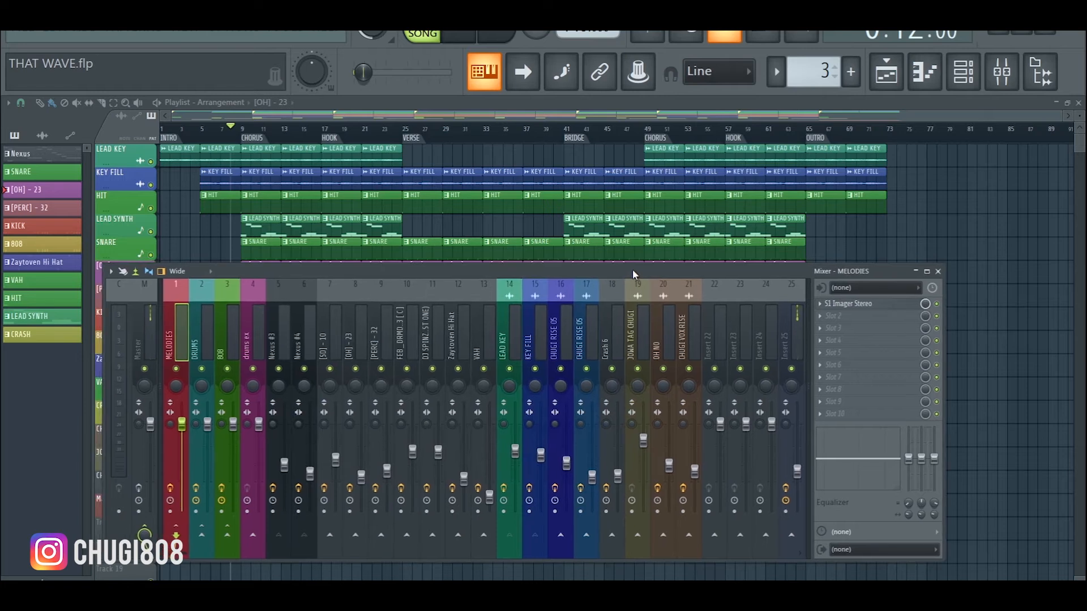
Select the Master track and switch its effects on and off during playback to compare the mix.
click(145, 333)
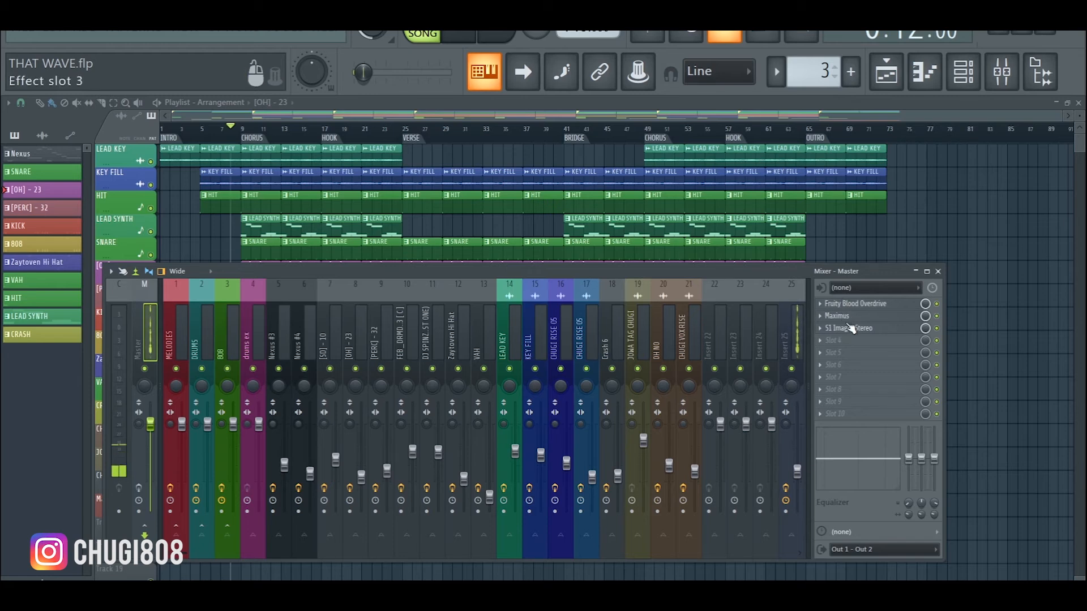
click(139, 488)
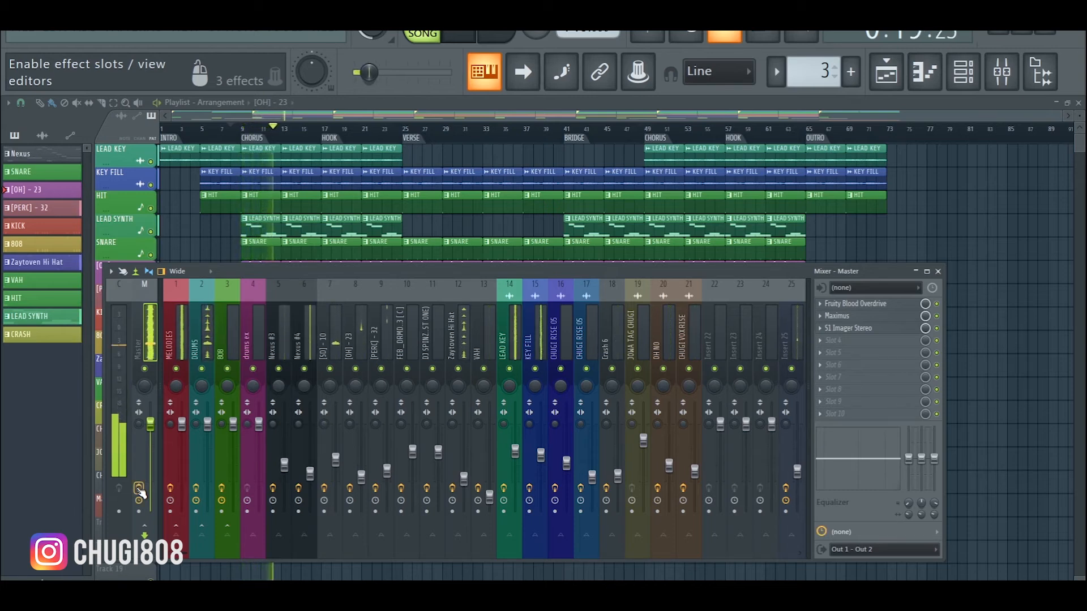
click(138, 488)
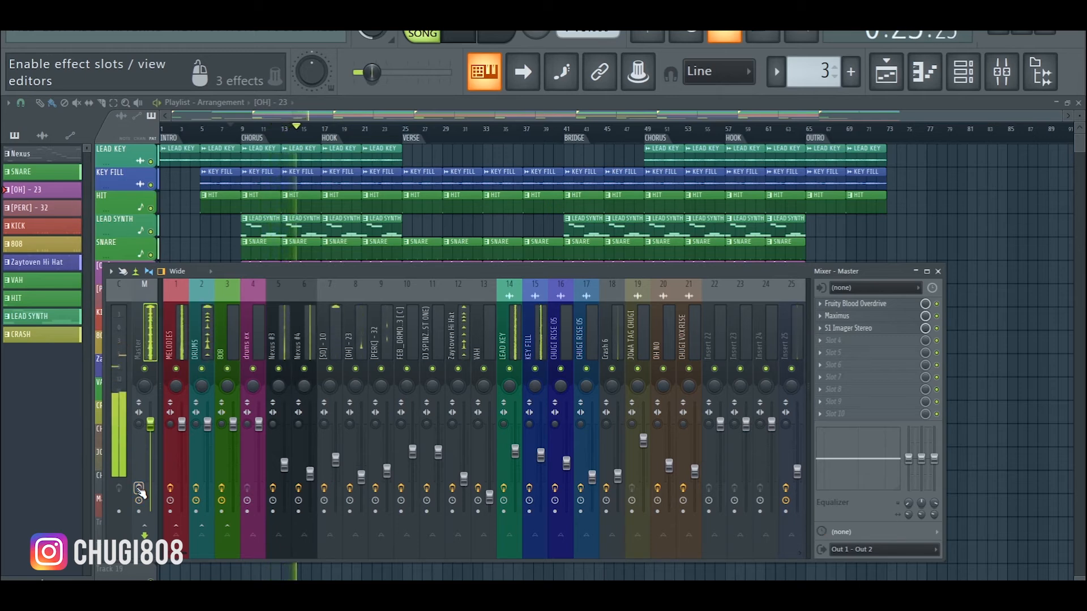
click(138, 488)
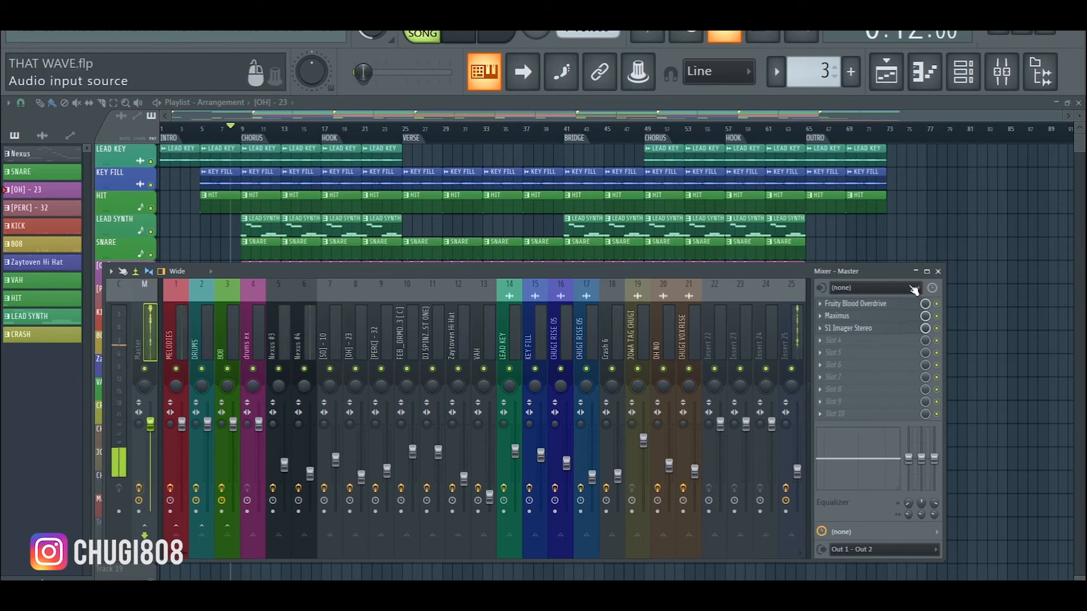
Delete Fruity Blood Overdrive from the Master track's first effect slot.
click(820, 304)
mouse_move(849, 317)
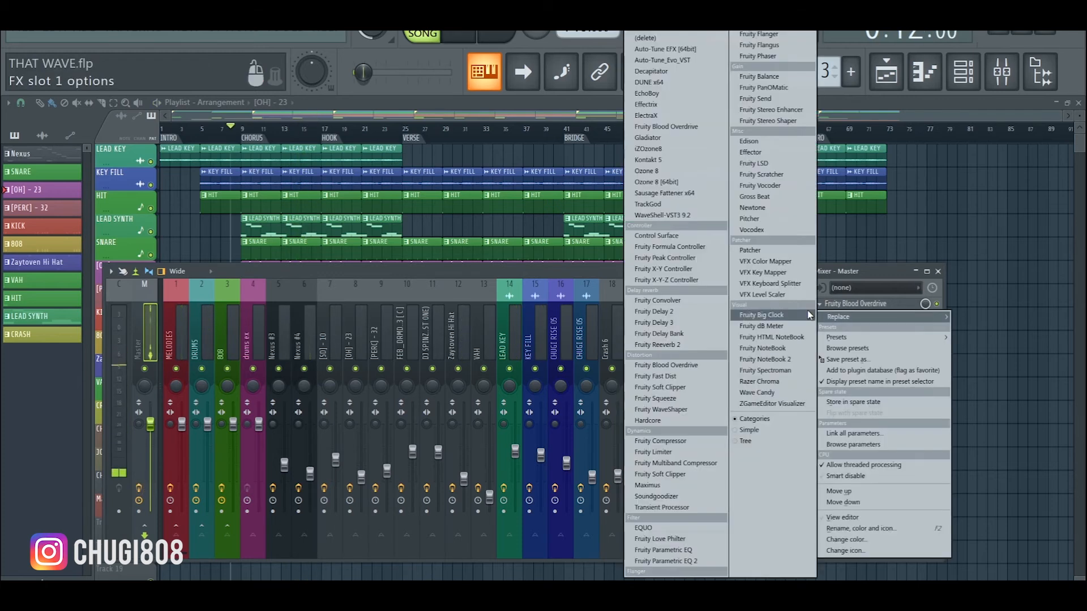
click(647, 37)
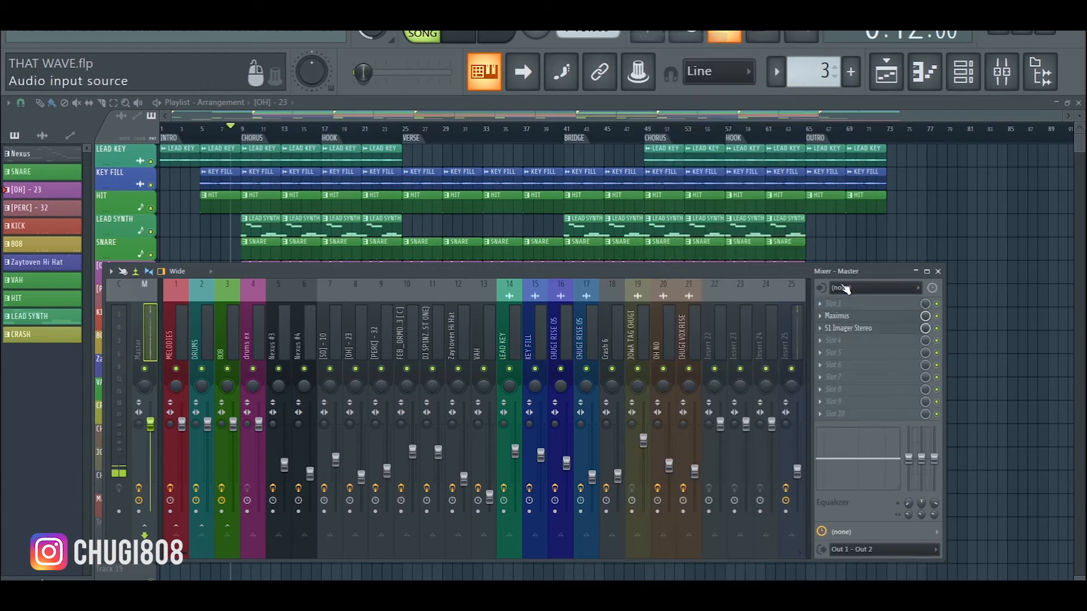
Delete Maximus and S1 Imager Stereo from the Master track's effect slots.
click(829, 316)
mouse_move(837, 329)
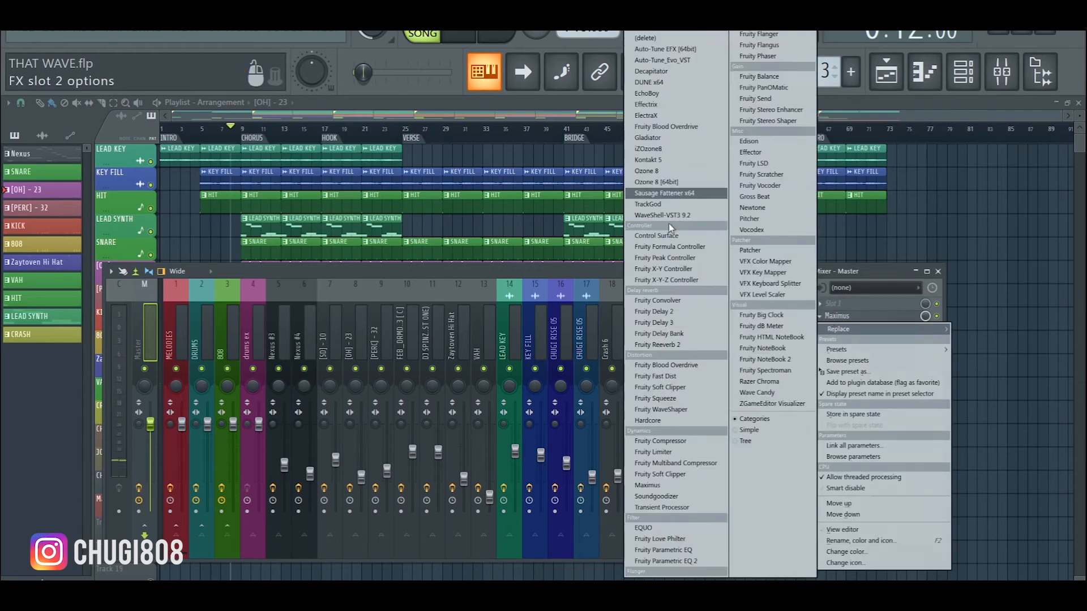
click(654, 38)
click(829, 327)
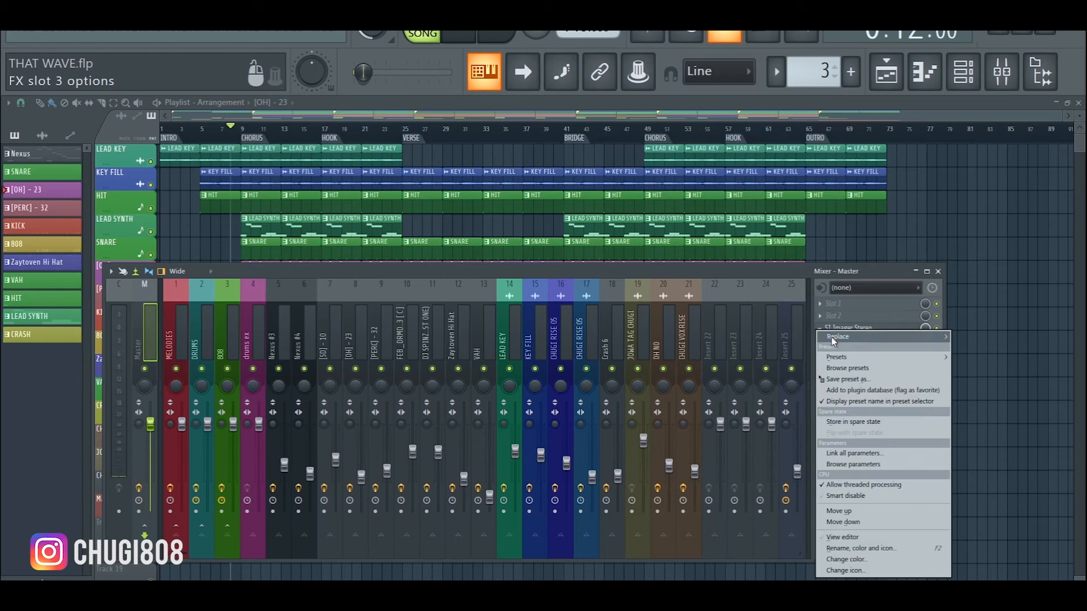
mouse_move(833, 340)
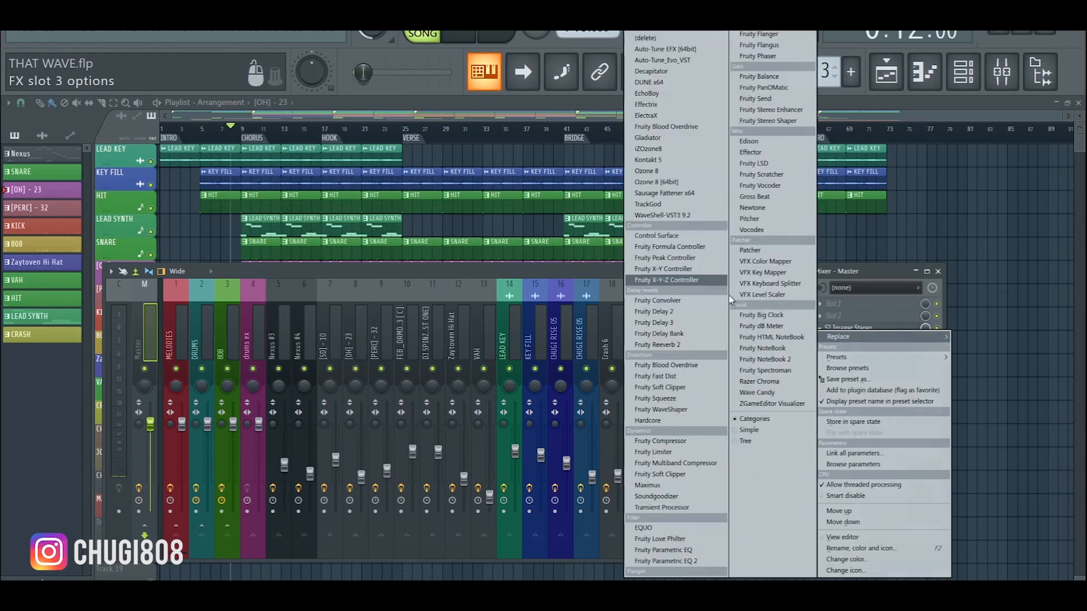
click(655, 39)
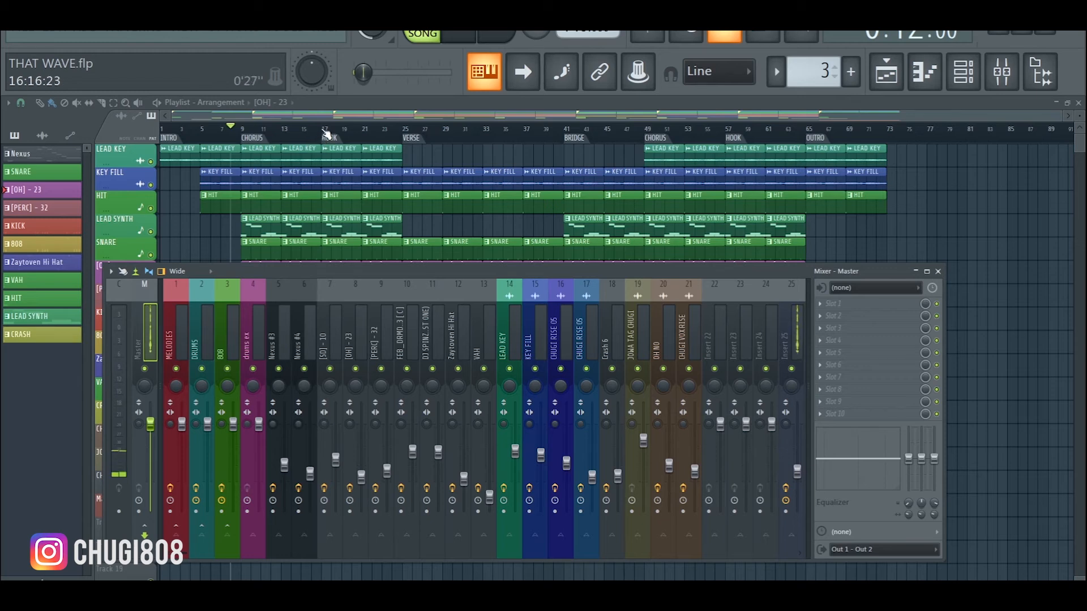
Mark the start of the HOOK section for playback, load Fruity Blood Overdrive in the Master's first effect slot, and audition the mix.
drag(325, 131, 387, 130)
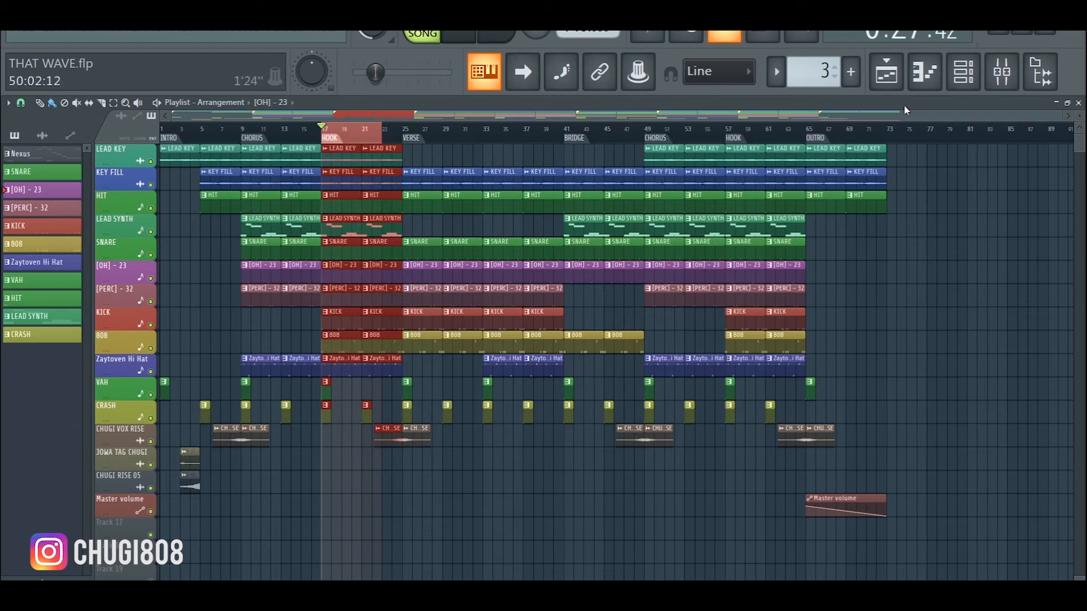
click(1002, 72)
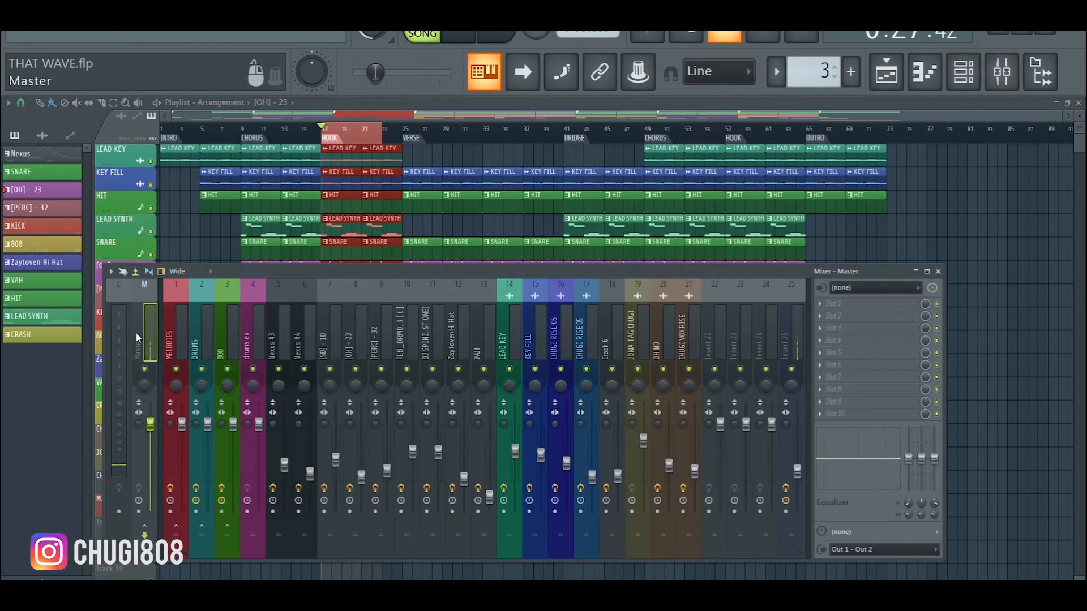
click(832, 304)
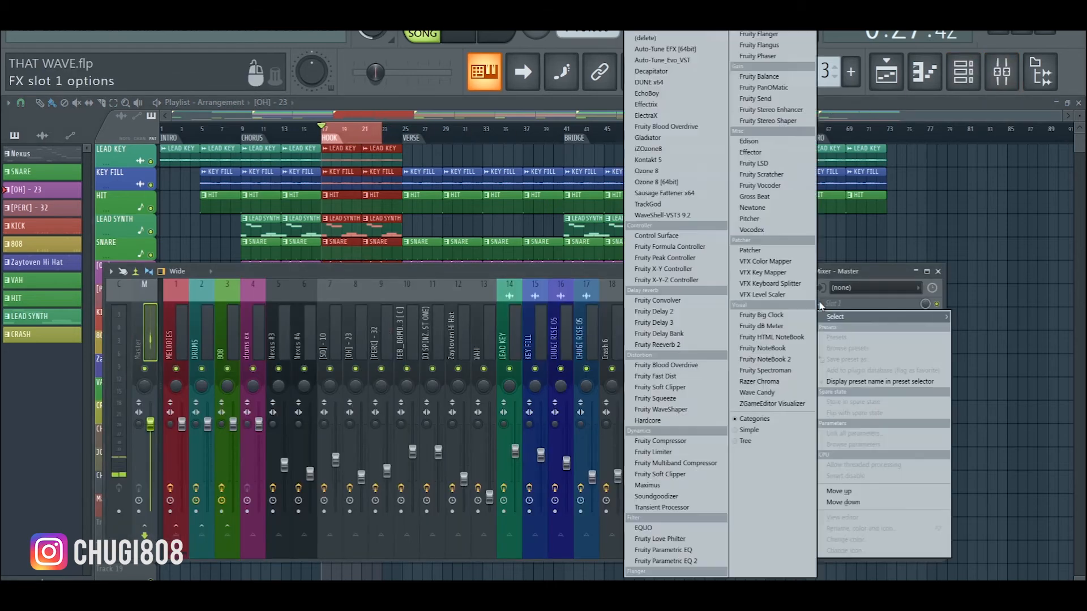
click(676, 365)
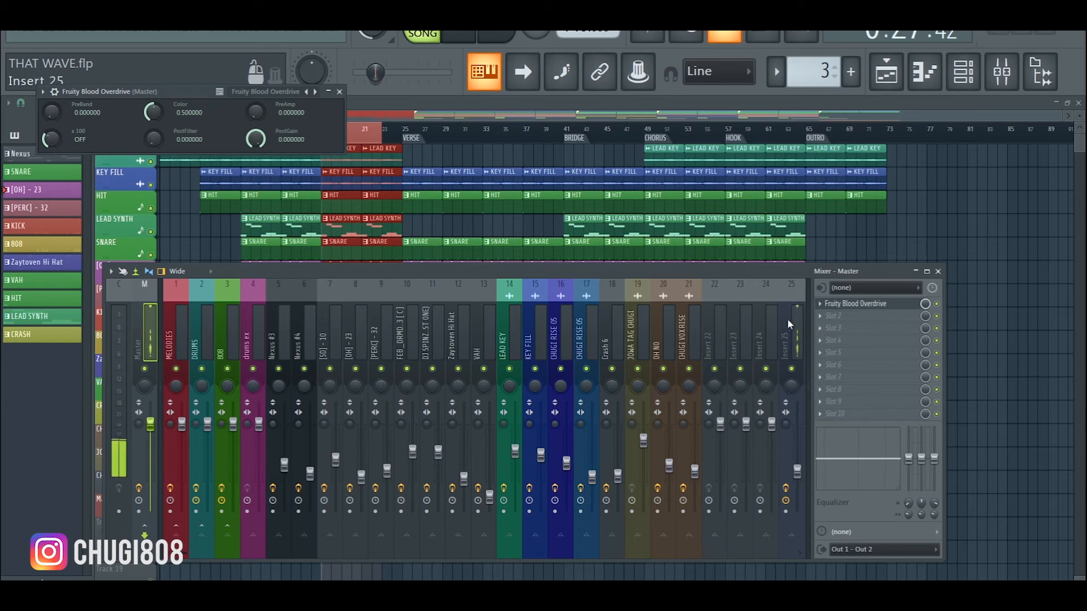
key(space)
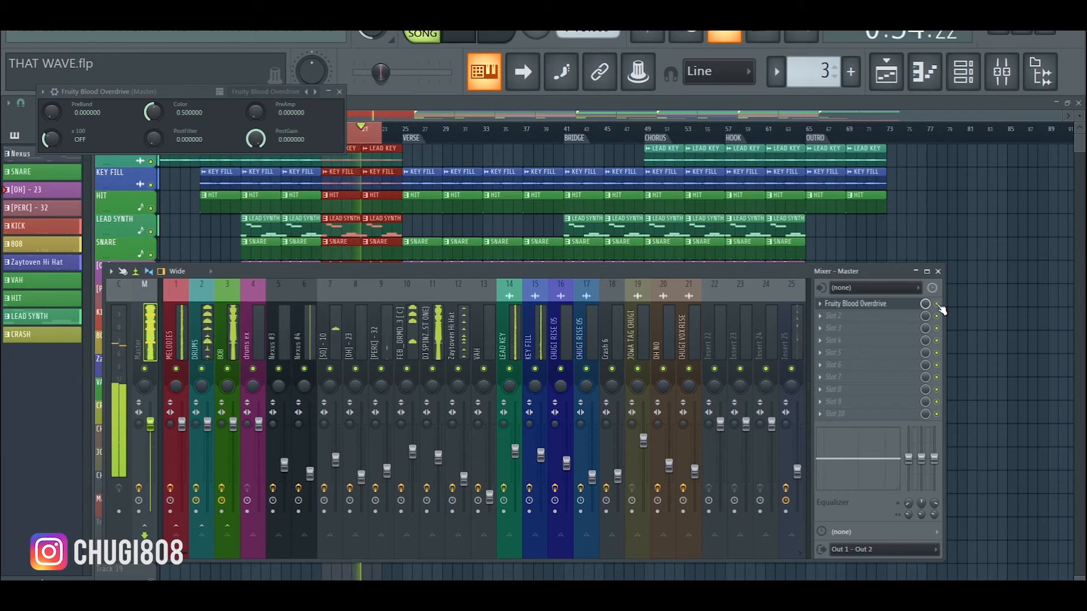
key(space)
Load Maximus in the Master's second effect slot and enlarge its window.
click(875, 320)
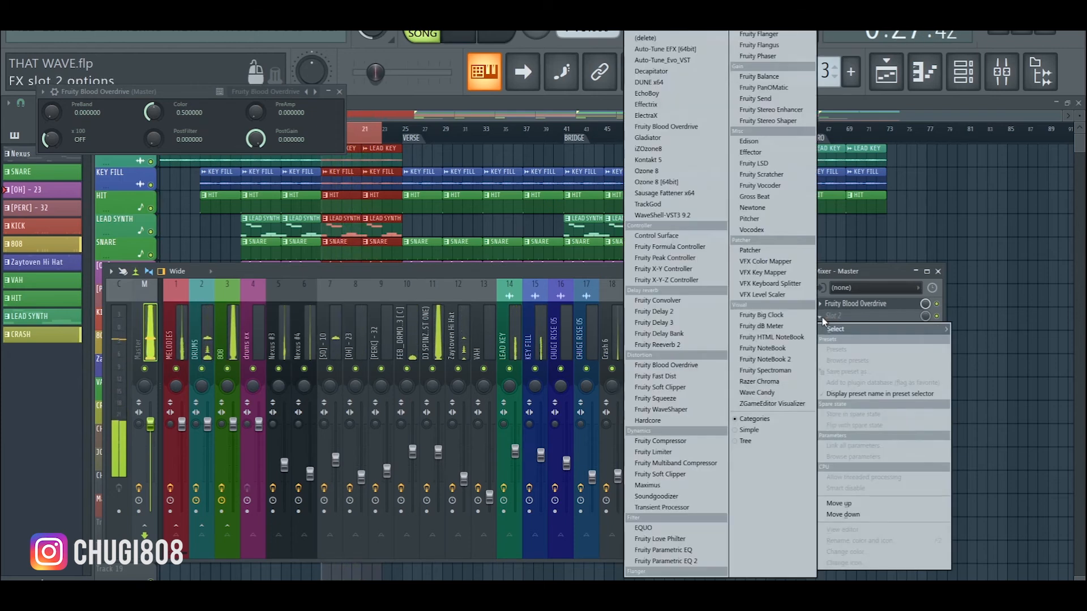
click(663, 484)
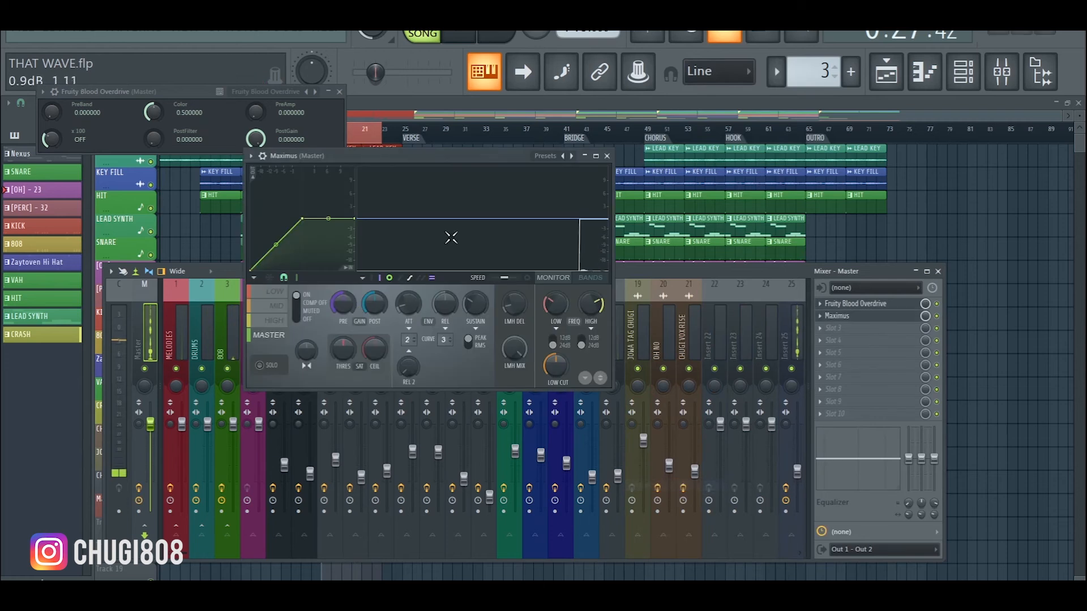
drag(613, 389, 902, 569)
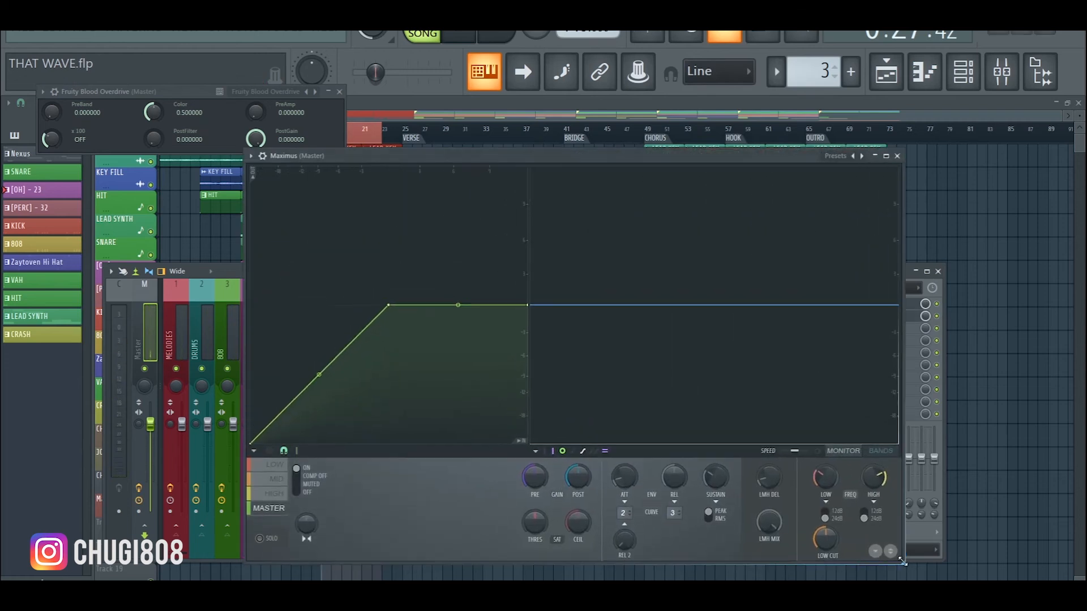
drag(424, 157, 325, 135)
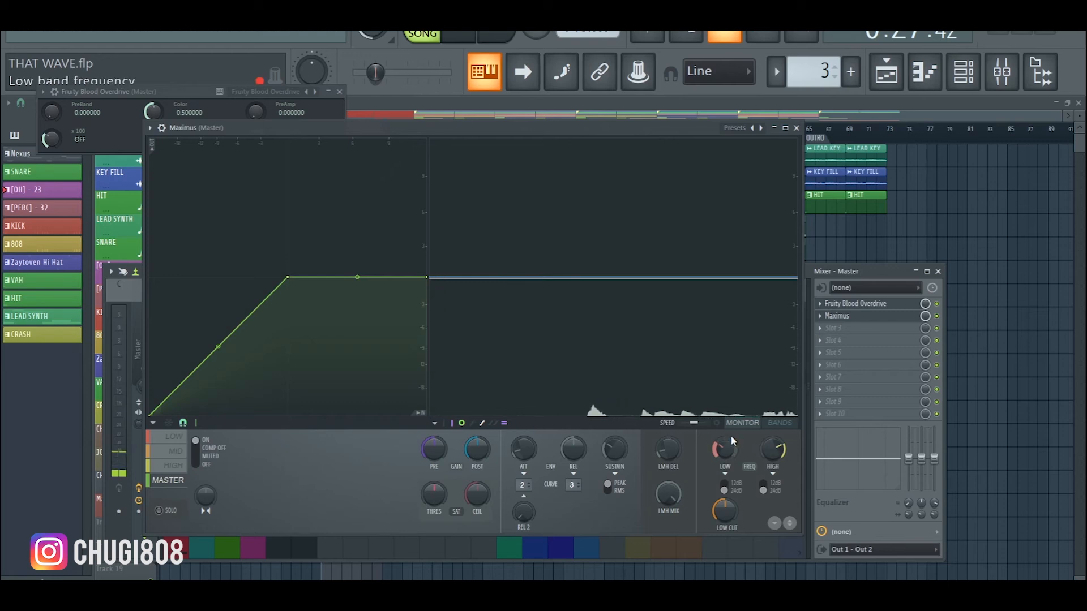
Show the frequency bands in Maximus, solo the LOW band and lower the low band frequency to about 150 Hz during playback.
click(779, 423)
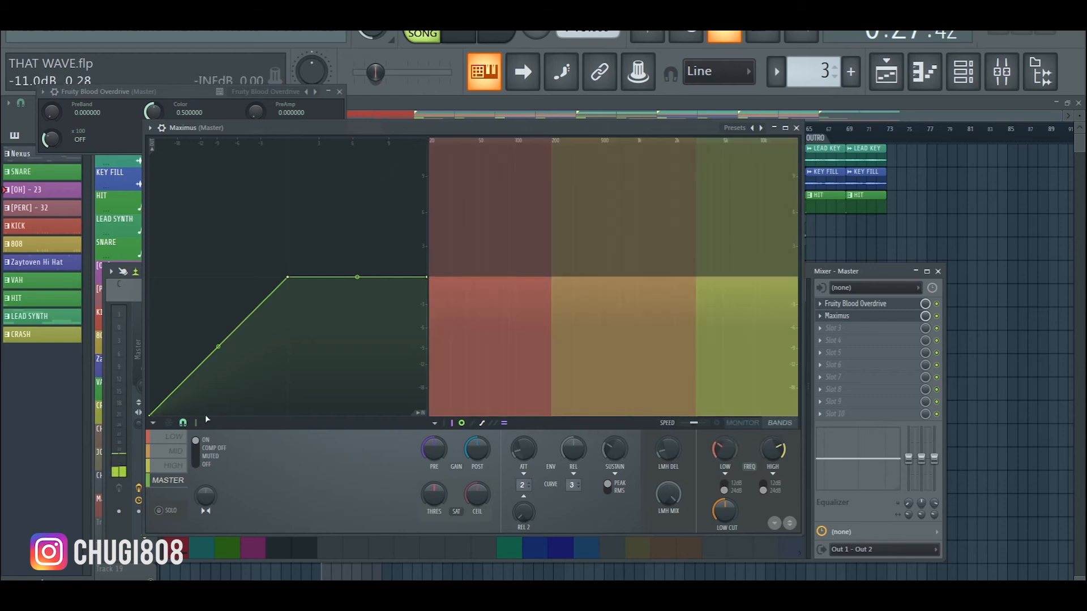
click(170, 440)
click(164, 513)
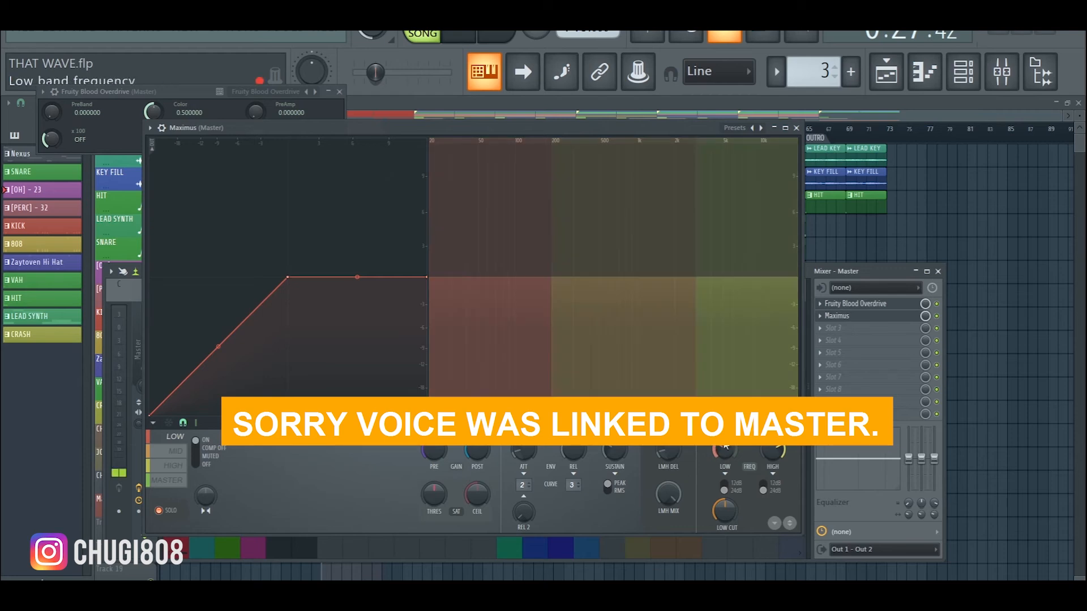
key(space)
drag(725, 449, 725, 458)
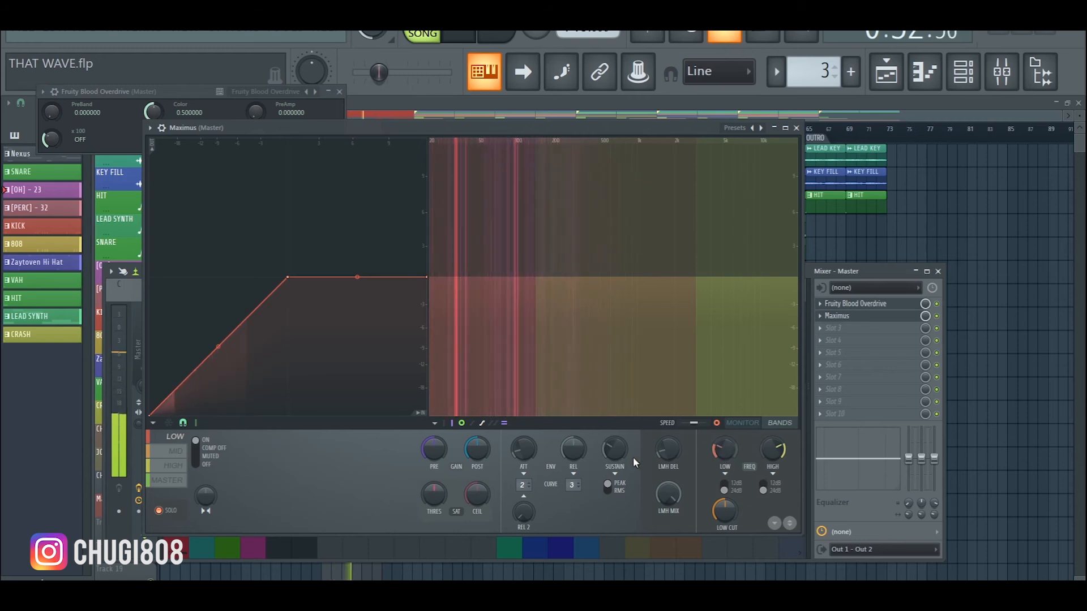
Audition the soloed MID band, lower the high band frequency to about 2 kHz, and view the HIGH and MASTER bands.
click(177, 451)
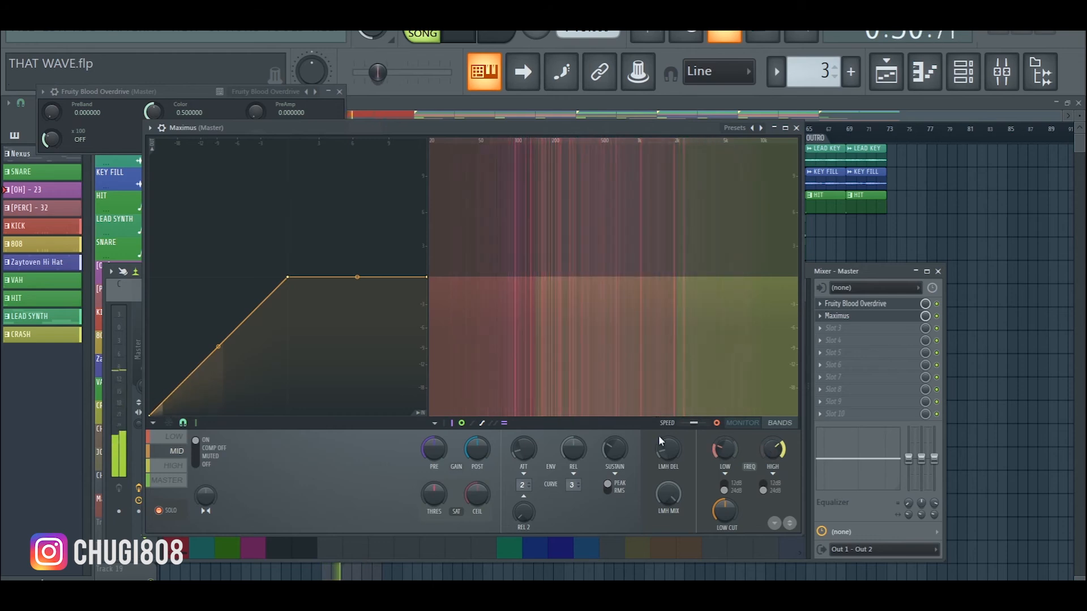
key(space)
click(176, 465)
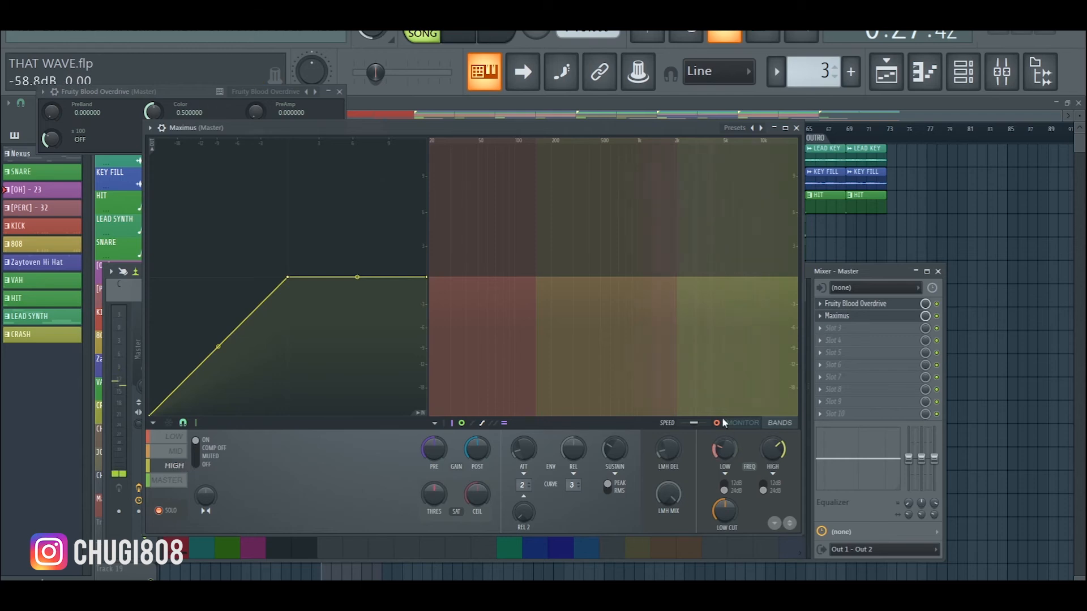
click(176, 481)
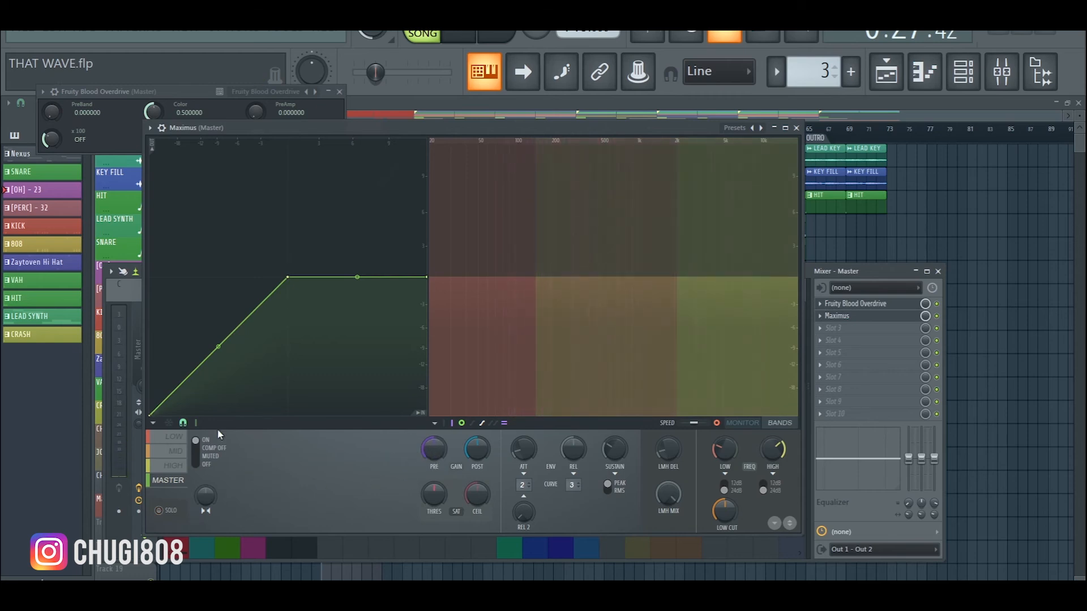
Monitor the soloed LOW band's waveform during playback and freeze the display to examine its peaks.
click(176, 437)
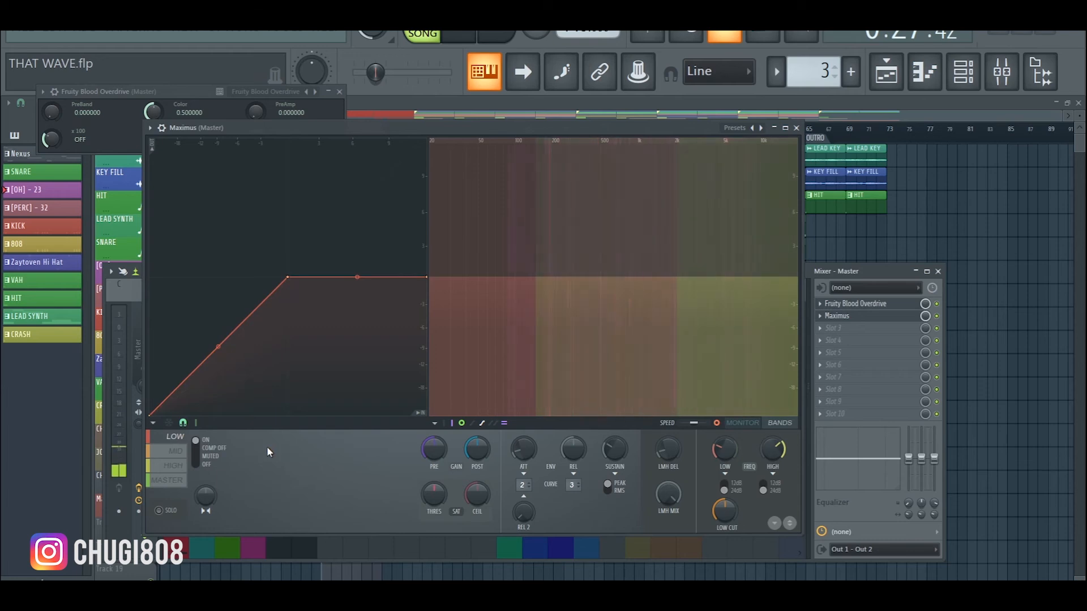
click(760, 425)
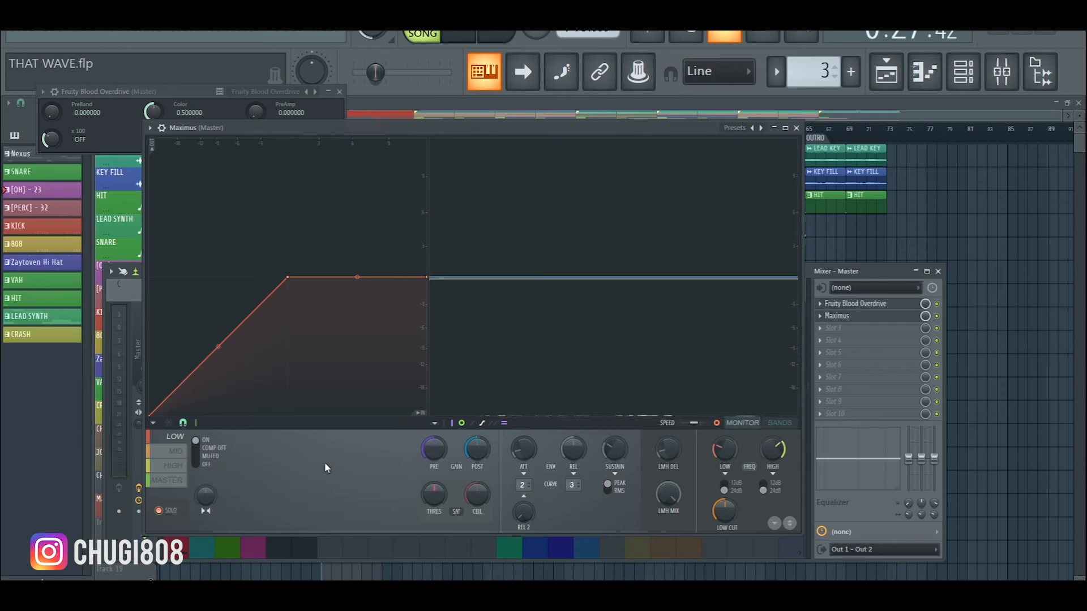
key(space)
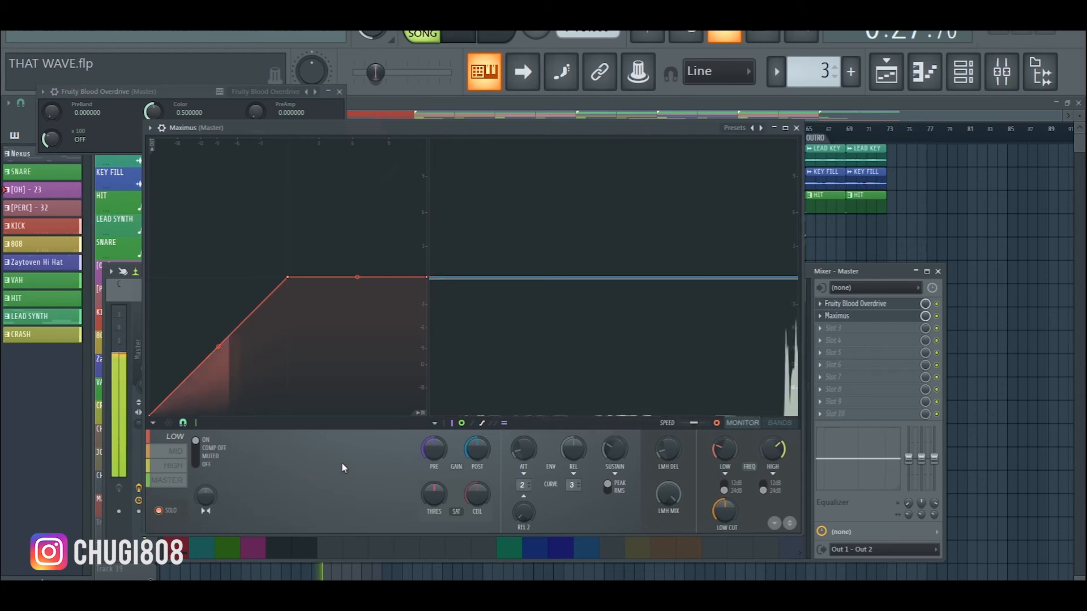
click(554, 343)
key(space)
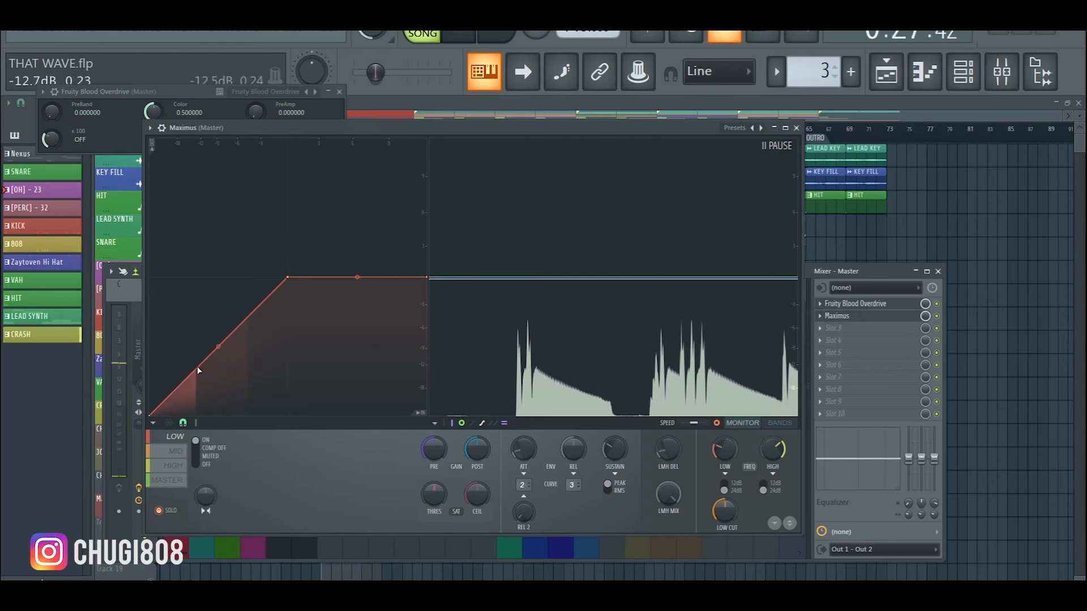
Add a lower point on the LOW band's compression curve and pull its 0 dB knee point slightly down.
right_click(193, 361)
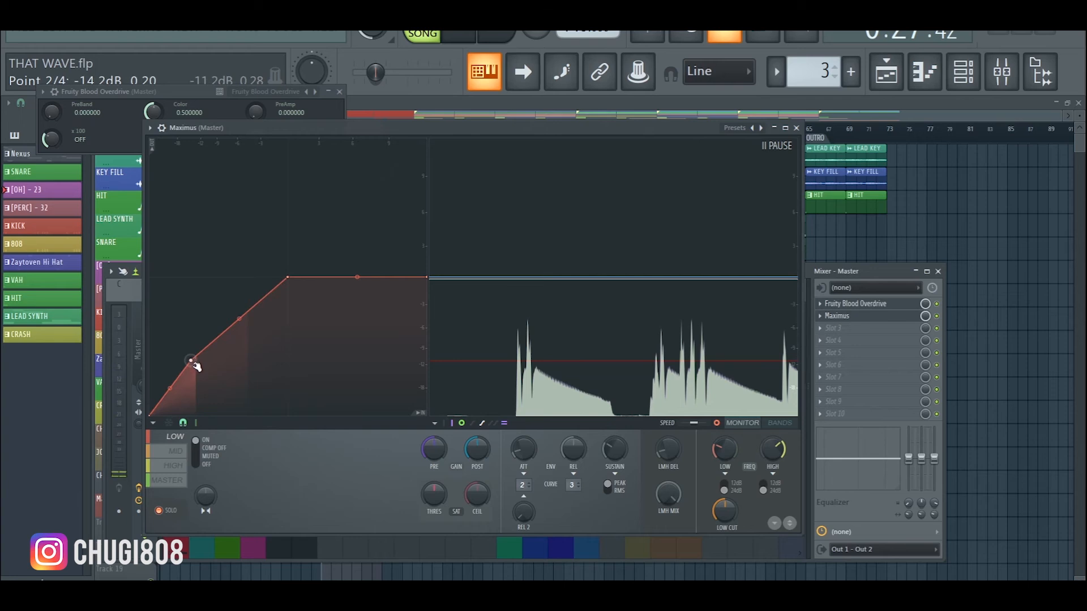
drag(196, 366, 196, 370)
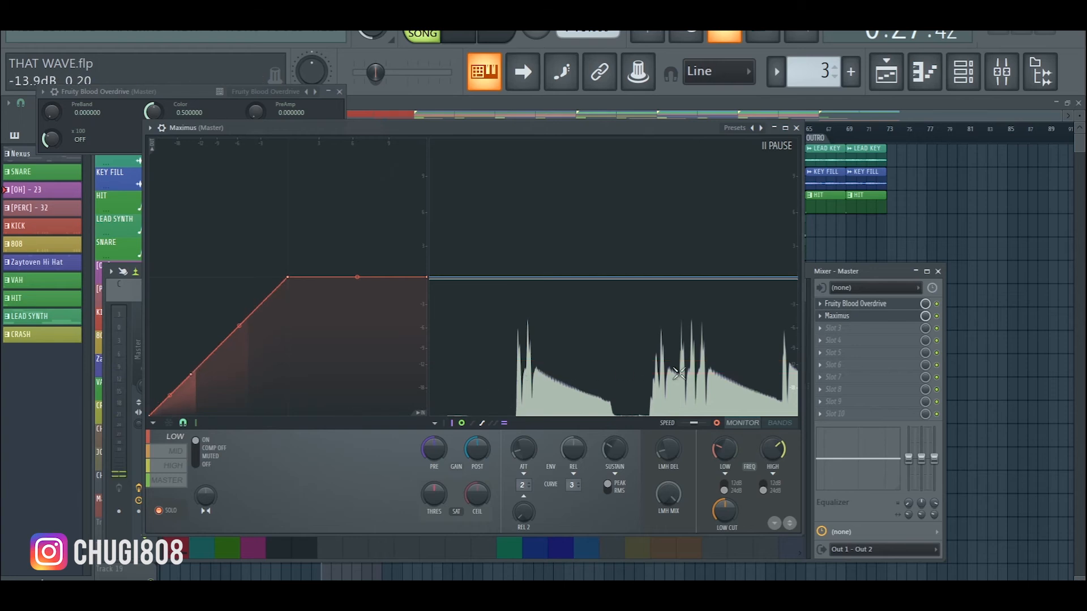
drag(291, 280, 289, 286)
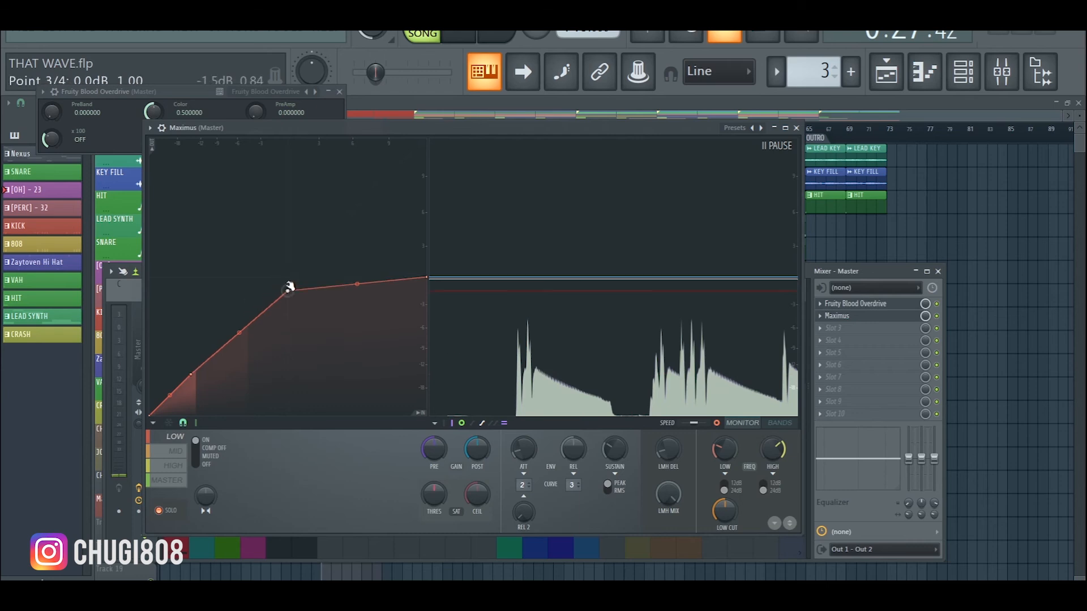
Raise the LOW band's pre gain to about 3.2 dB while the hook plays.
key(space)
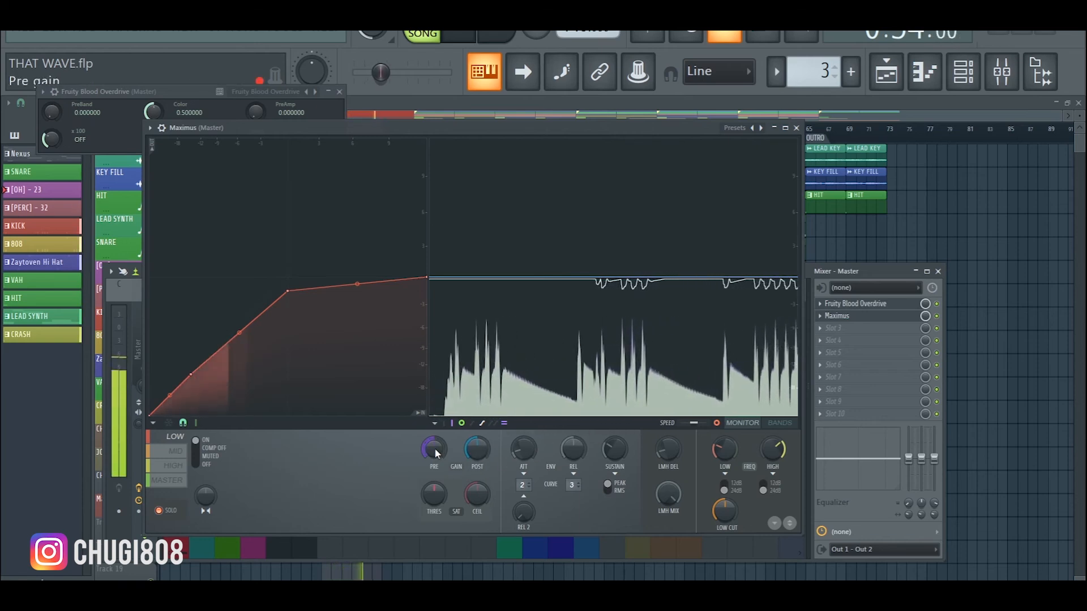
drag(434, 447, 434, 408)
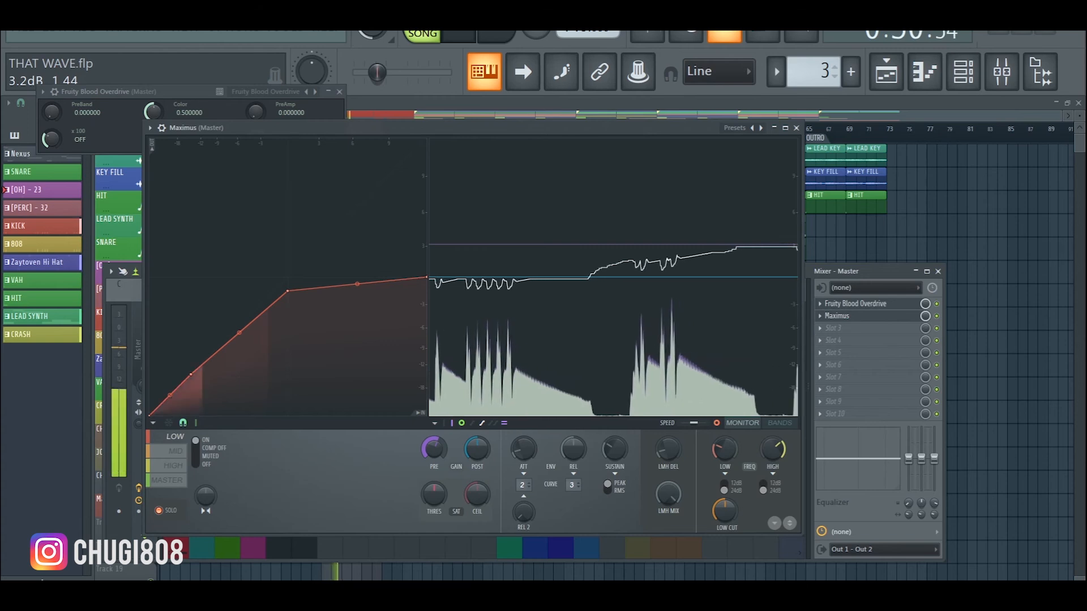
mouse_move(434, 448)
mouse_down()
mouse_move(433, 435)
mouse_move(434, 456)
mouse_up()
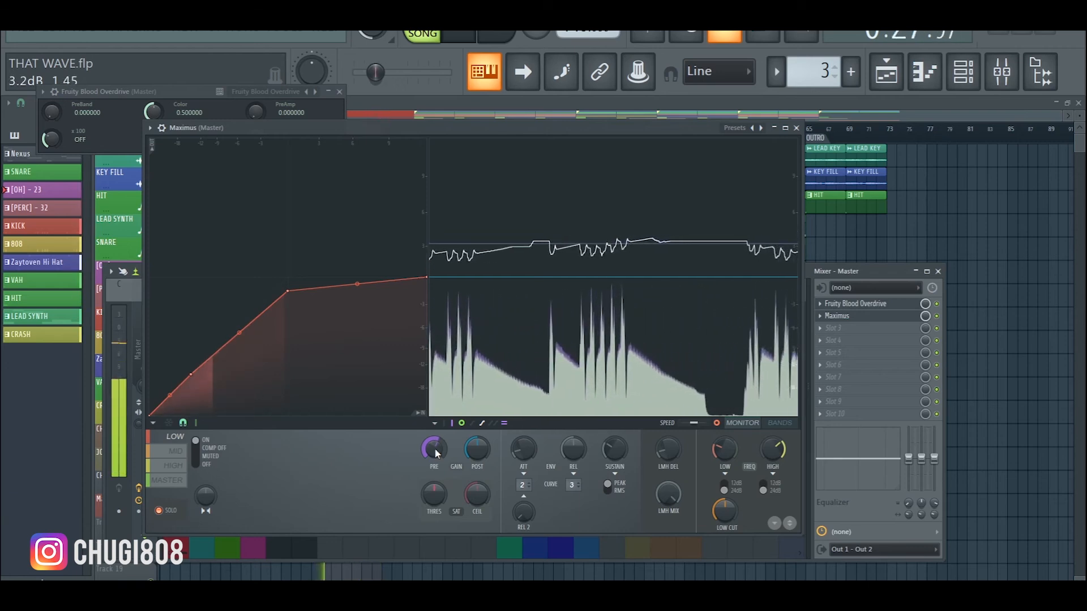
Solo the MID band, monitor its waveform during playback and freeze the display to examine its peaks.
click(179, 452)
click(159, 510)
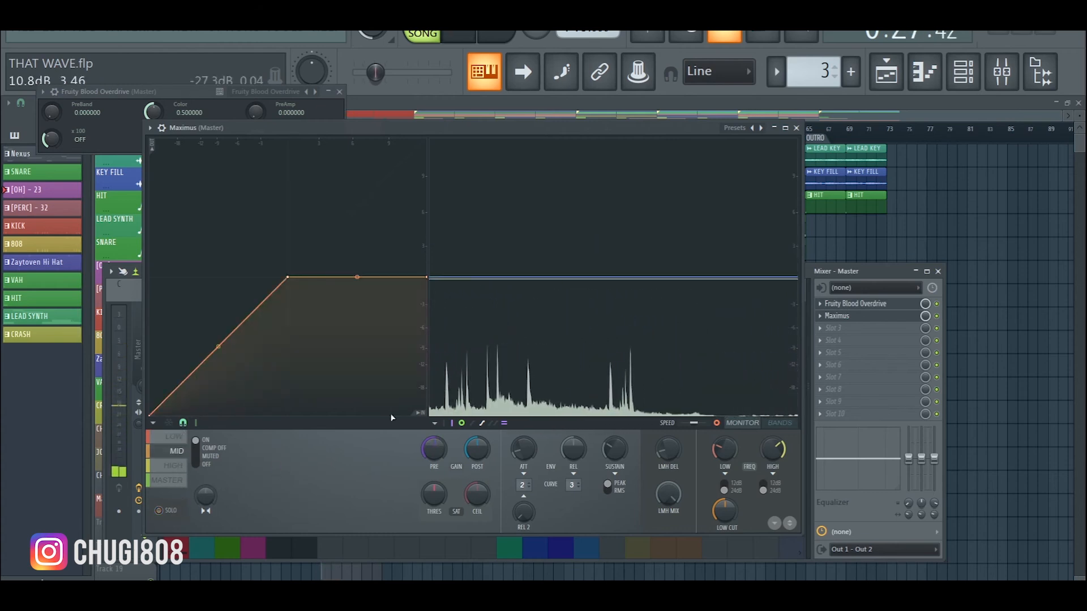
click(159, 511)
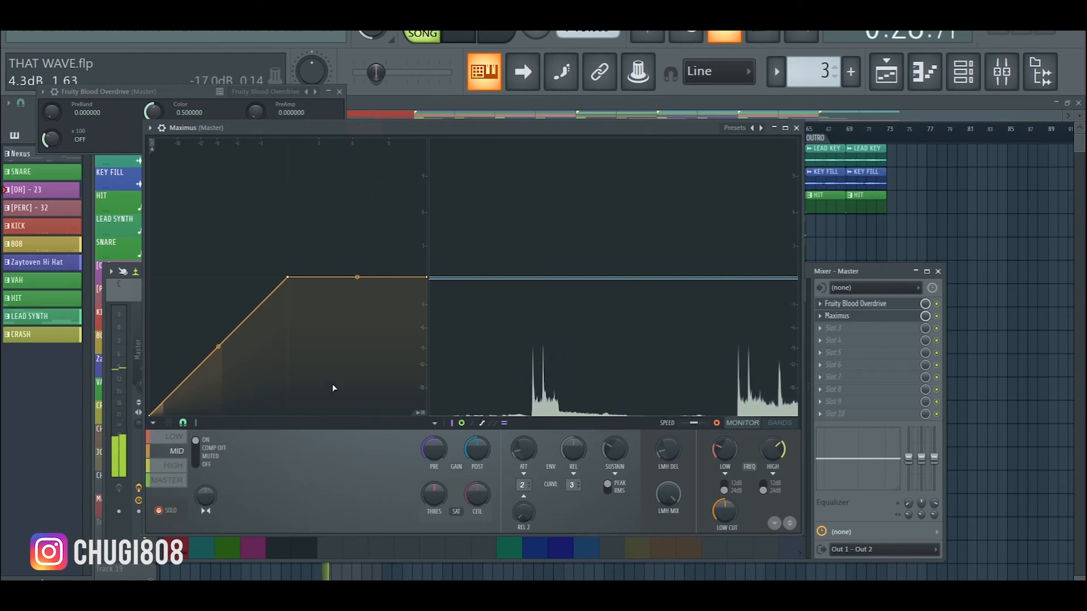
click(495, 371)
click(495, 370)
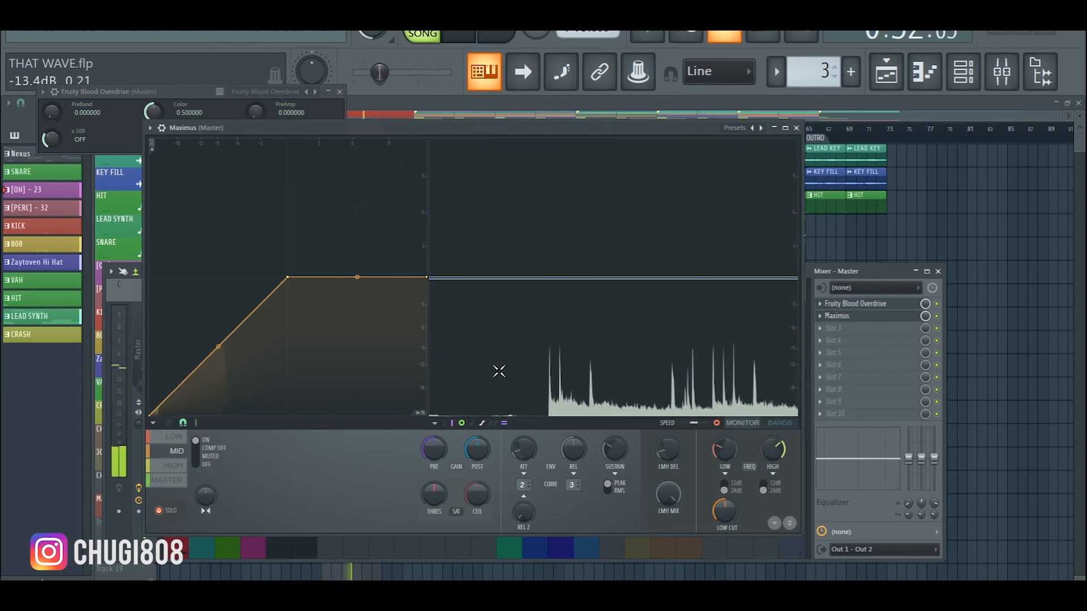
click(498, 371)
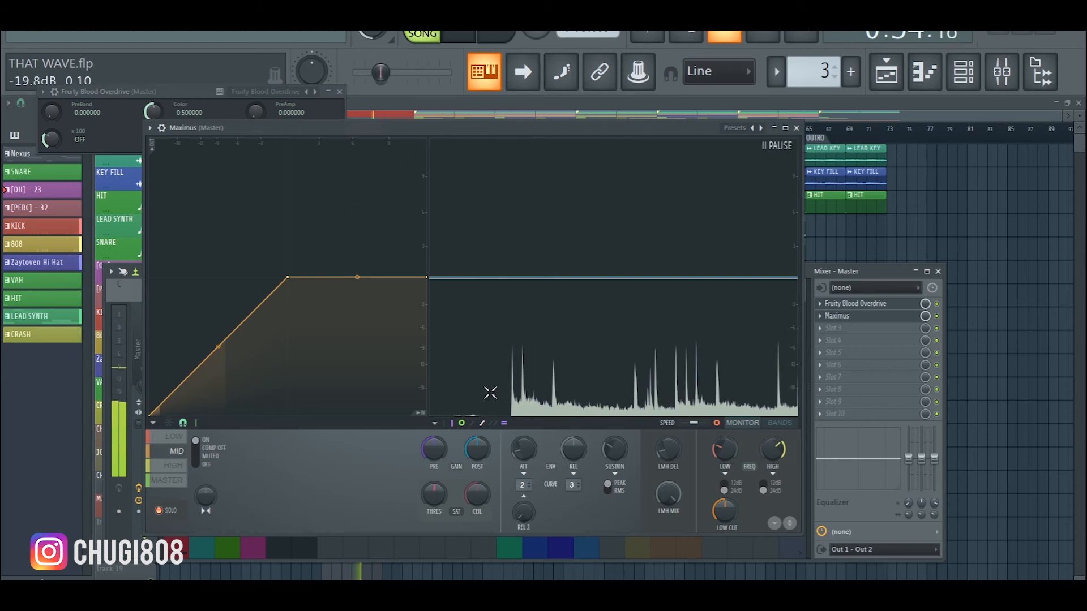
key(space)
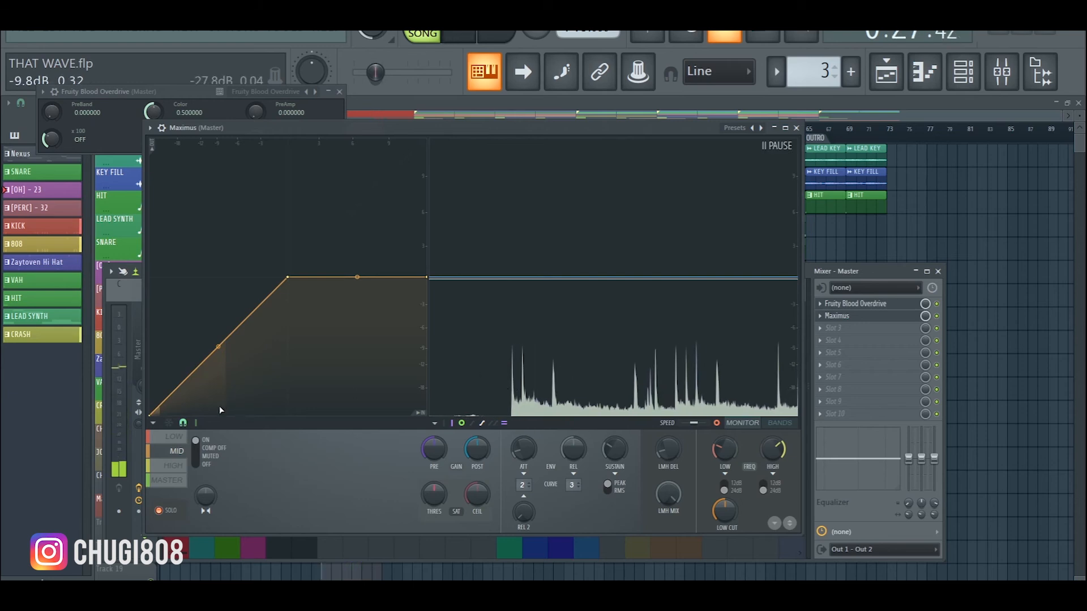
Add a lower point to the MID and HIGH bands' compression curves and pull each band's 0 dB knee point down.
right_click(176, 389)
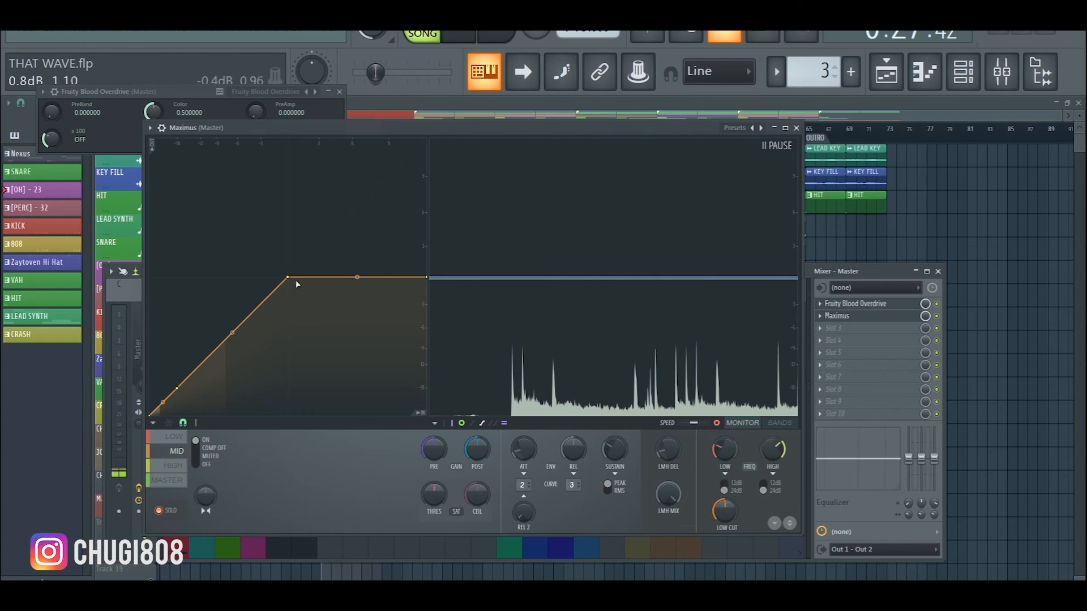
drag(289, 277, 290, 304)
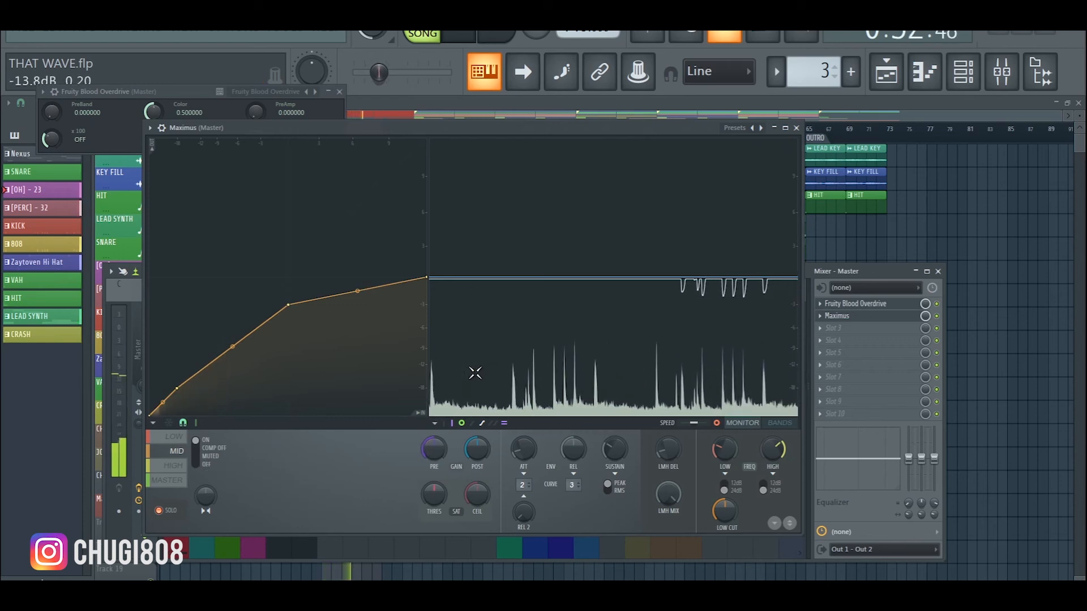
click(174, 465)
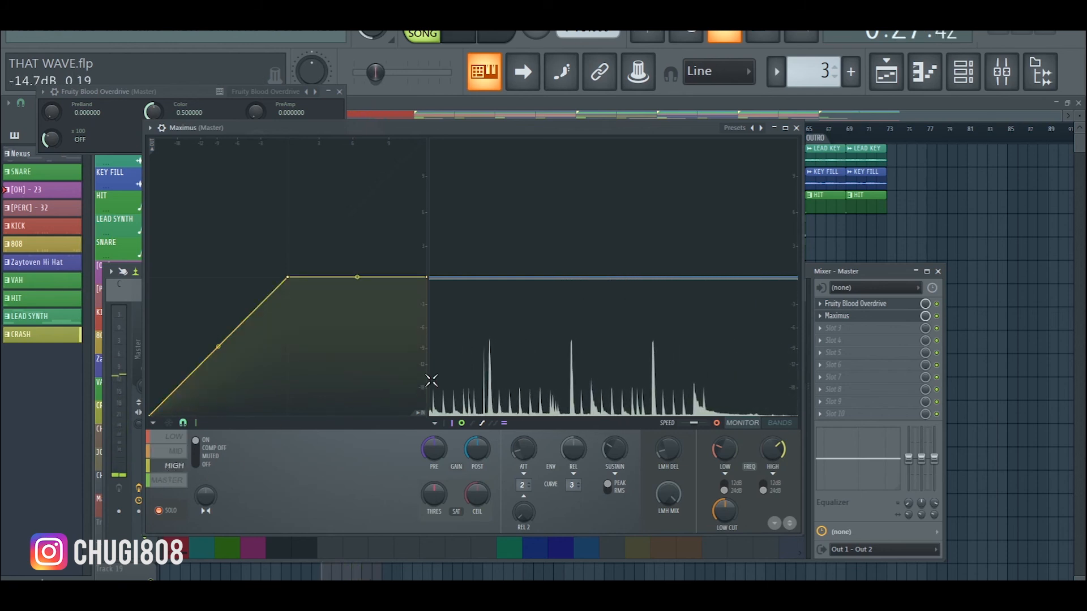
right_click(164, 403)
drag(293, 283, 293, 304)
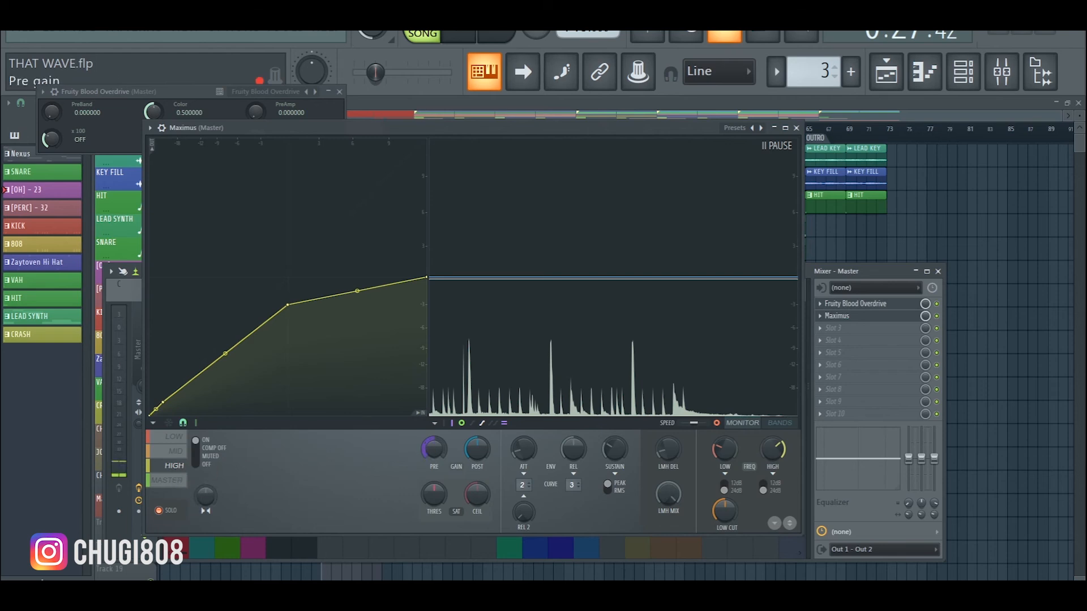
Turn the pre gain of the HIGH, MID and LOW bands all the way down.
drag(434, 449, 434, 503)
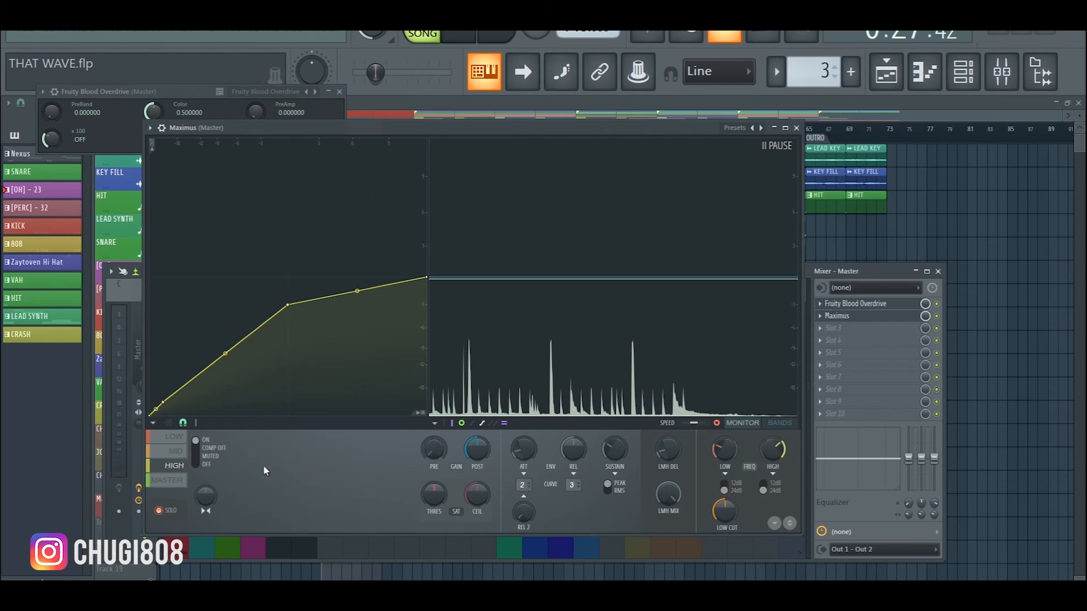
click(175, 453)
drag(428, 447, 428, 502)
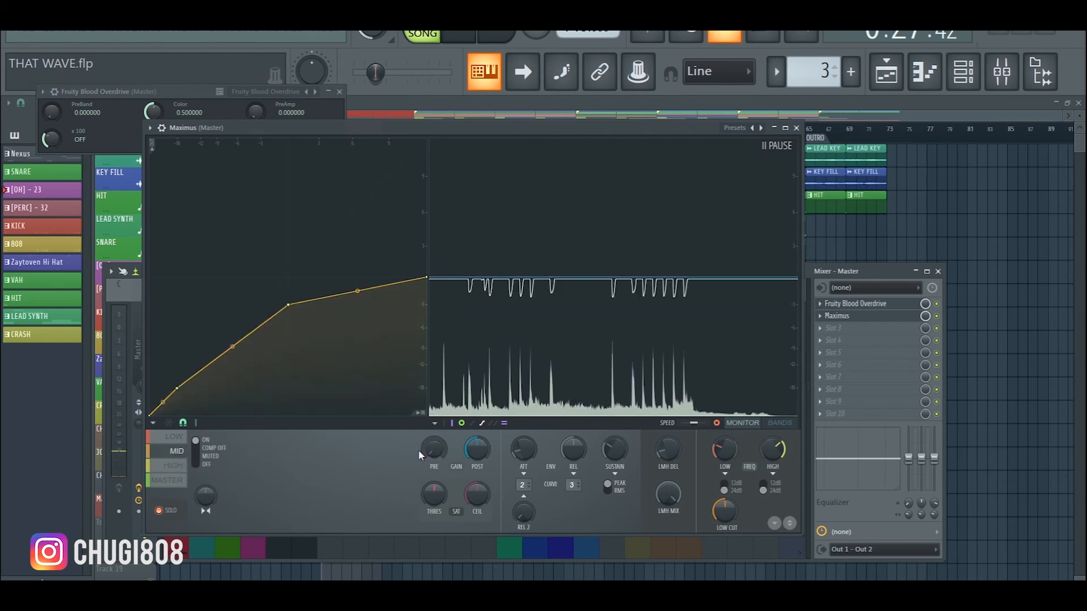
click(180, 441)
drag(451, 449, 451, 504)
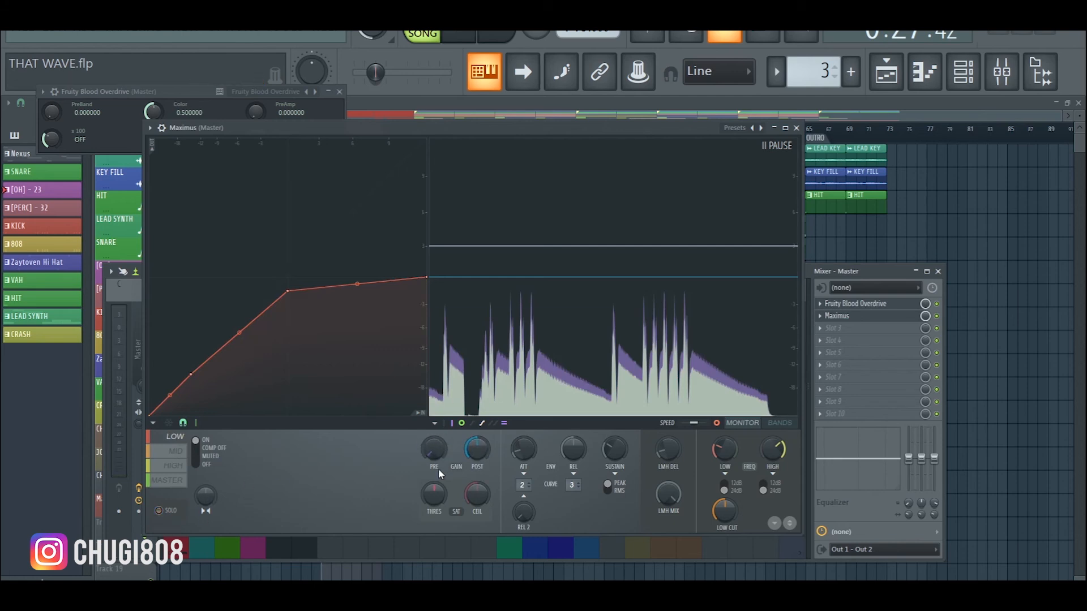
Bring the pre gain of the LOW, MID and HIGH bands back up one by one while the full mix plays unsoloed.
drag(434, 452, 434, 355)
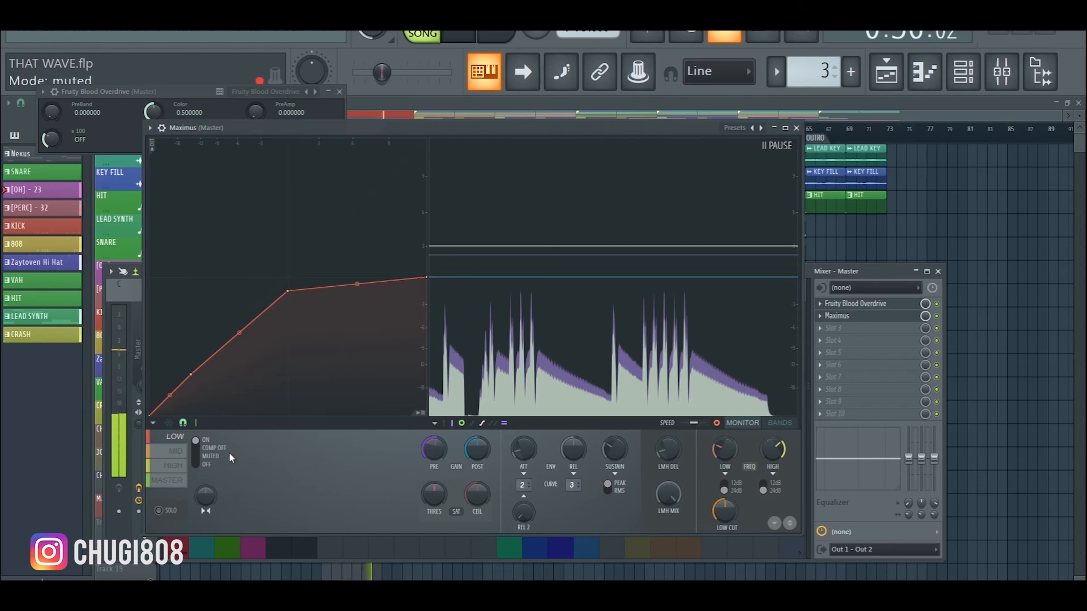
click(176, 451)
drag(433, 449, 433, 413)
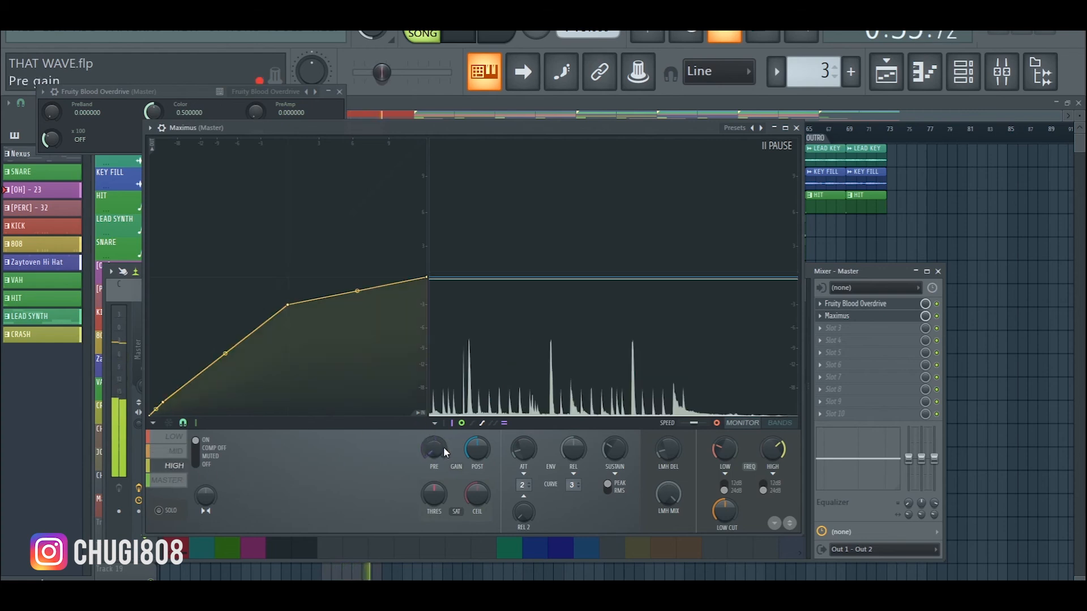
drag(444, 453, 445, 407)
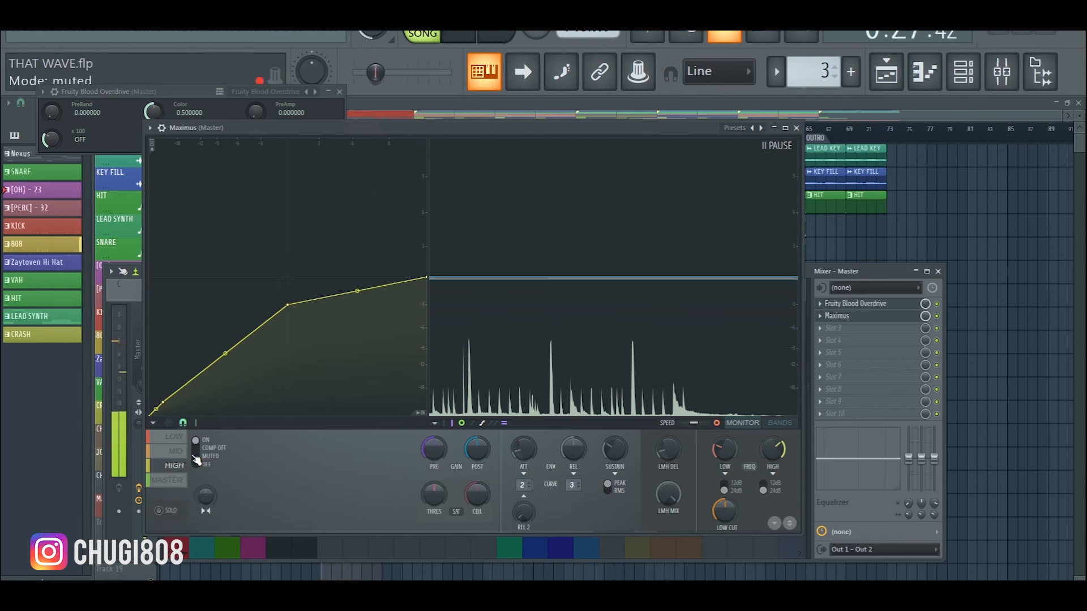
Narrow the LOW band's stereo image and set the MID and HIGH bands to 20% separated.
click(189, 439)
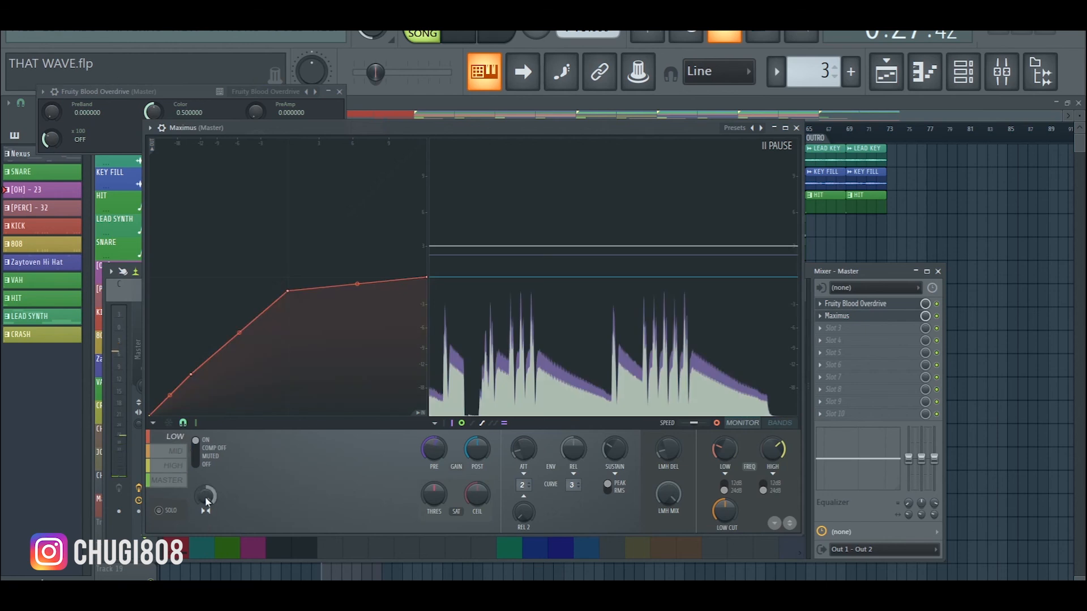
click(176, 451)
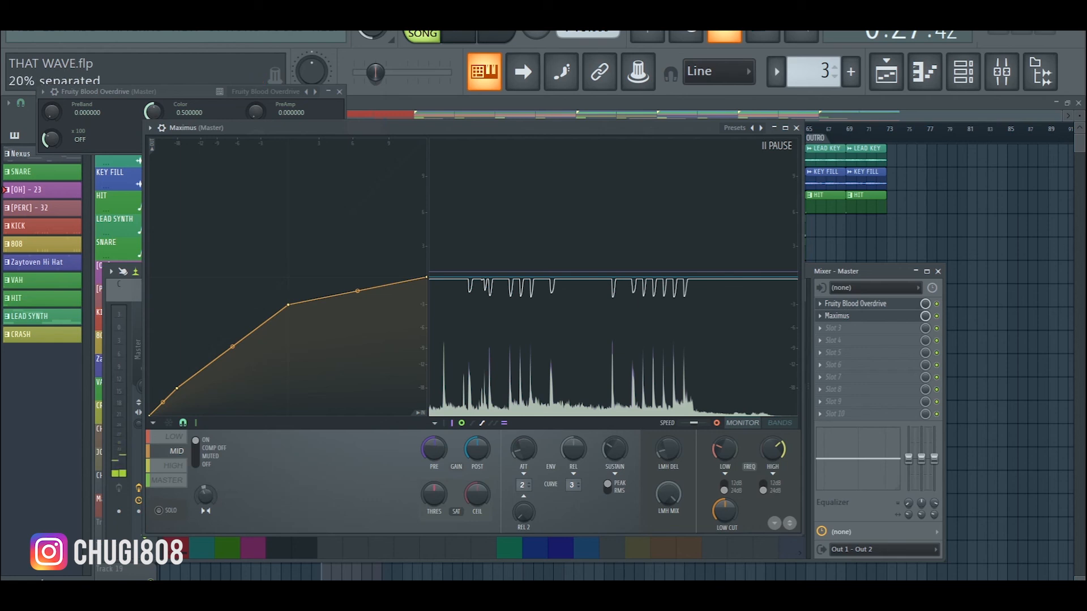
click(180, 467)
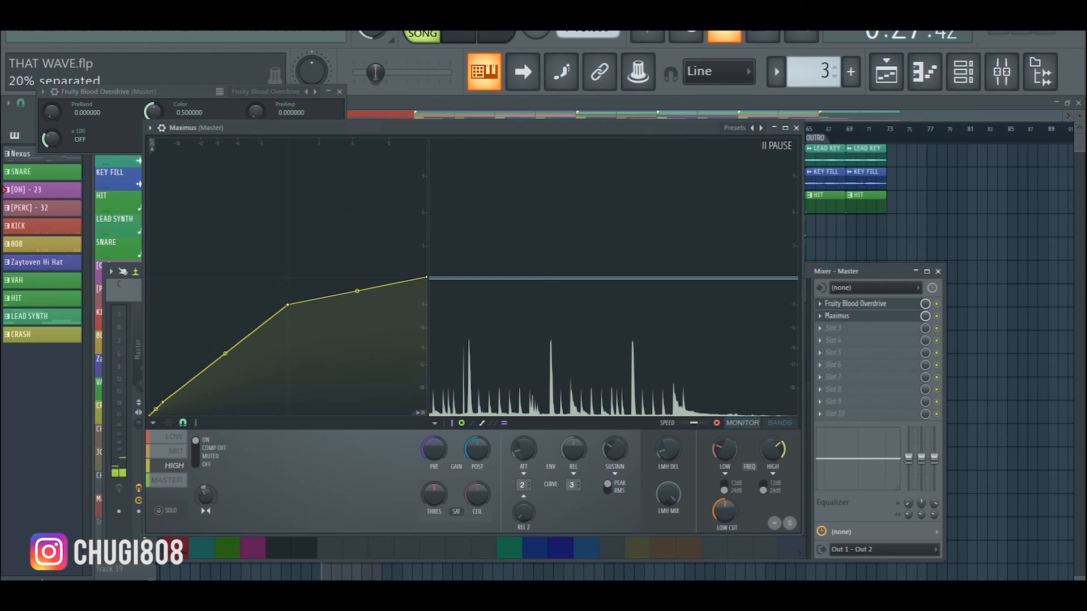
Lower the MASTER band's threshold and raise its post gain while monitoring the waveform during playback.
click(168, 480)
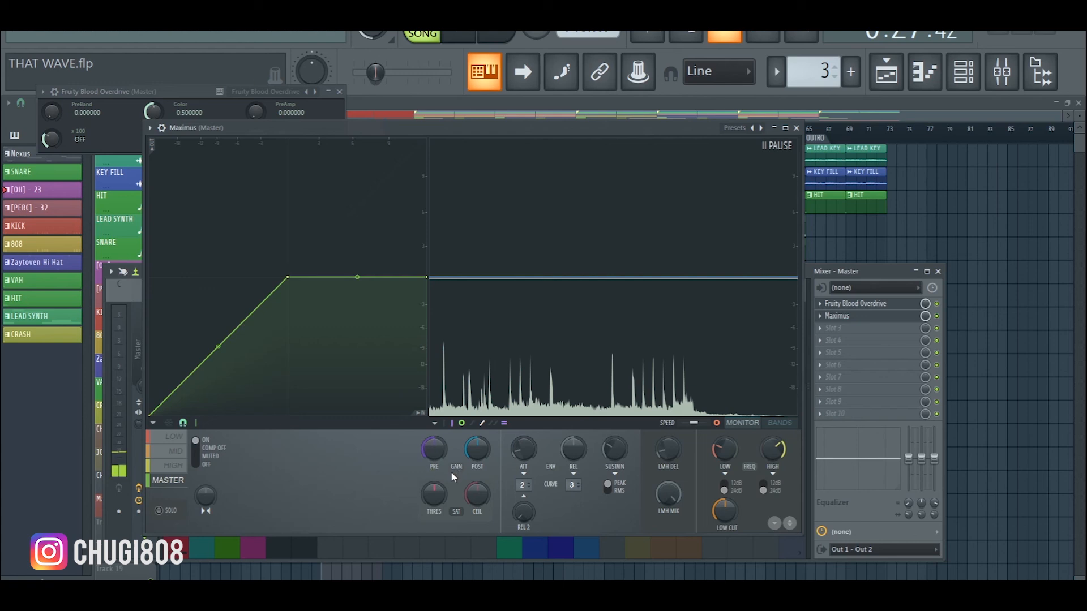
drag(443, 496, 443, 475)
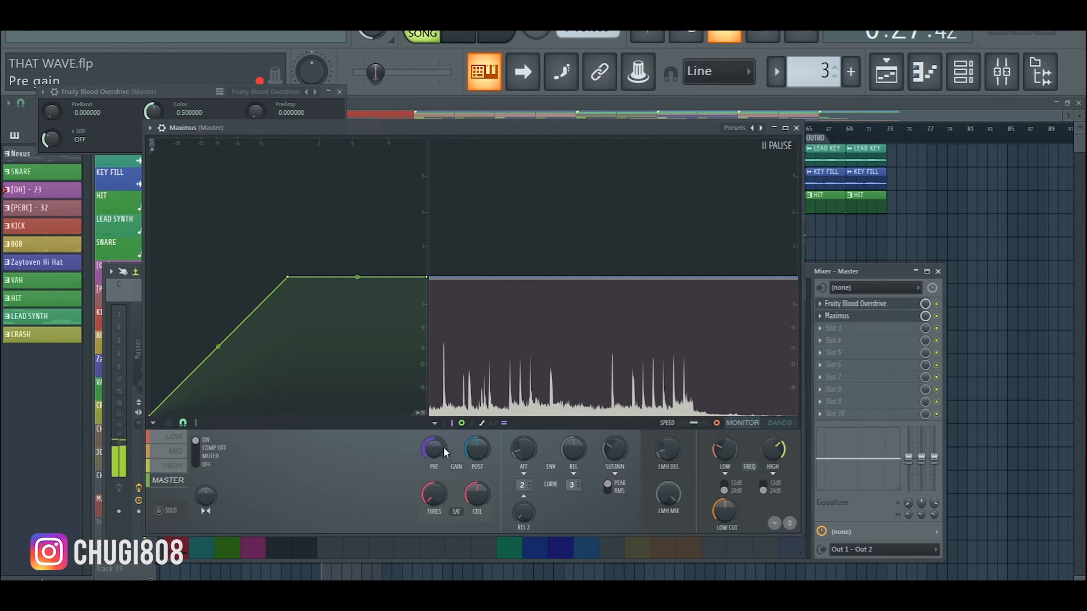
click(481, 367)
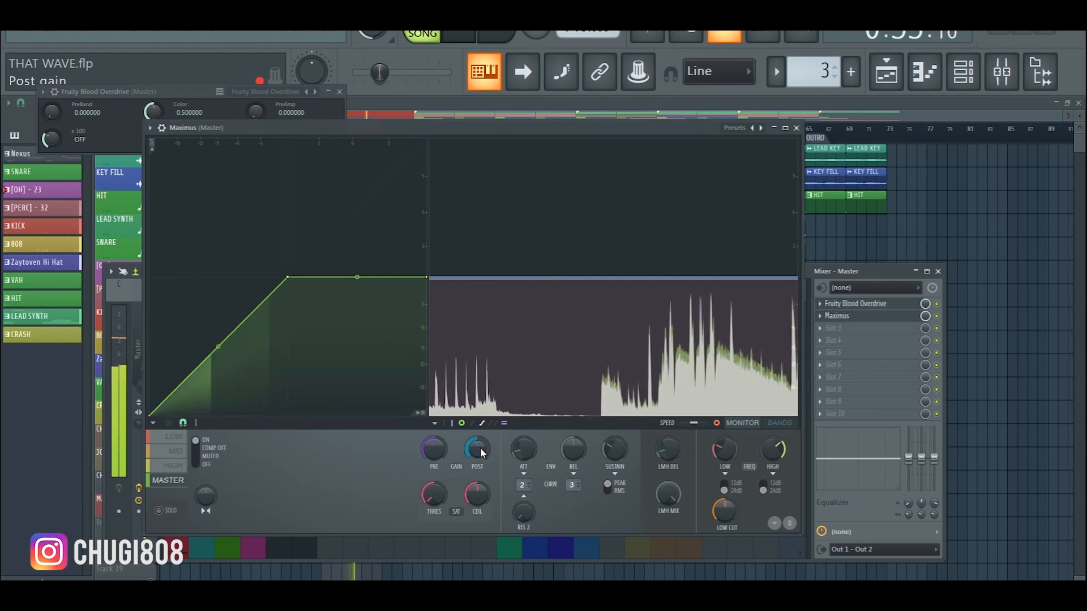
mouse_move(480, 447)
mouse_down()
mouse_move(480, 403)
mouse_move(480, 455)
mouse_up()
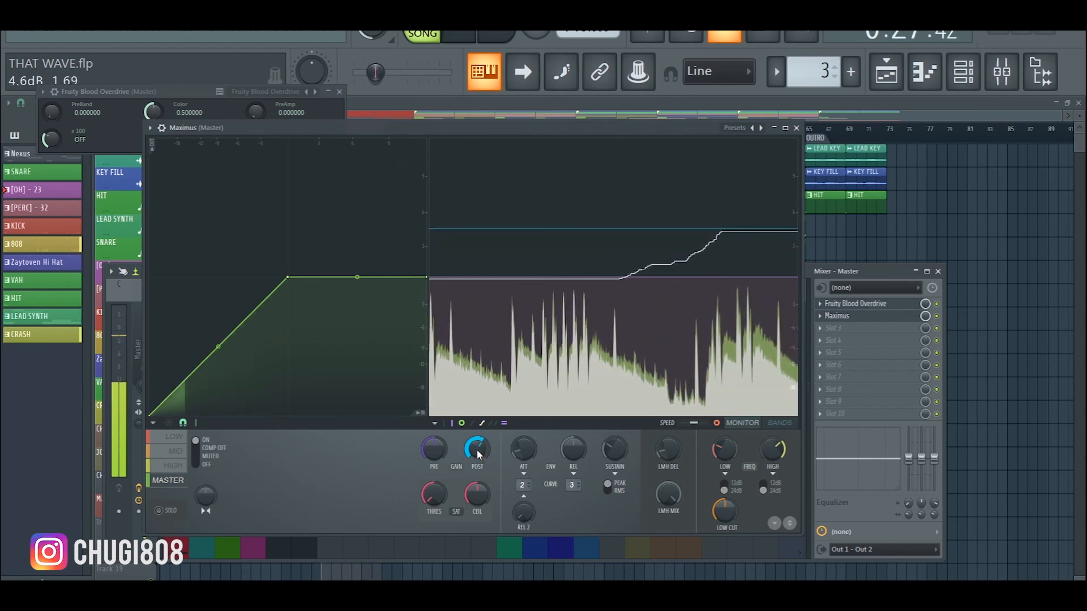
mouse_move(474, 450)
mouse_down()
mouse_move(477, 438)
mouse_move(478, 451)
mouse_up()
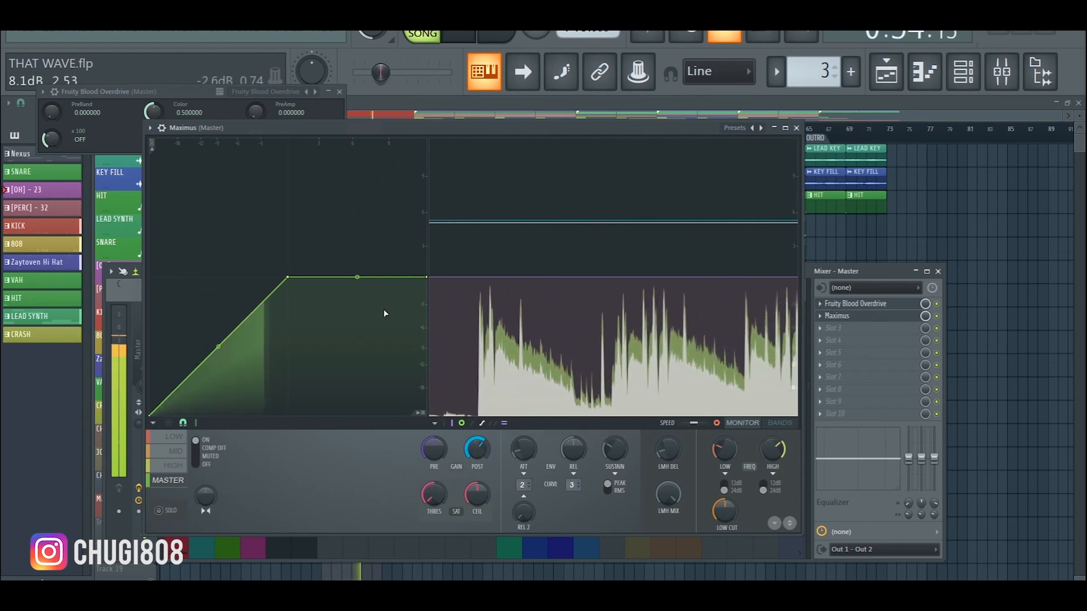
Check the buffer length and output options of the FL Studio ASIO driver in the audio settings.
click(226, 33)
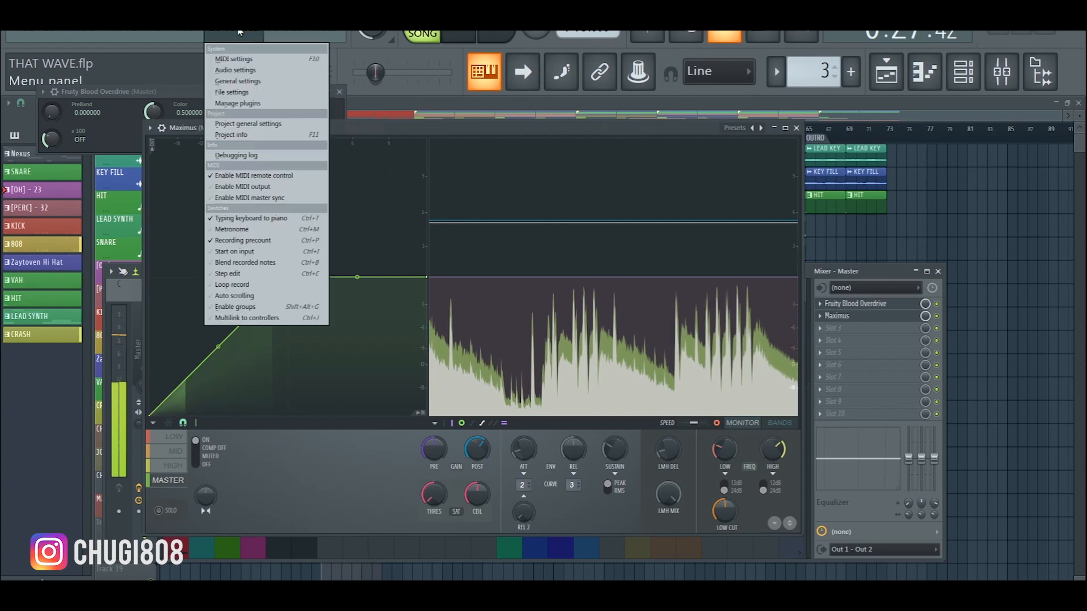
click(243, 69)
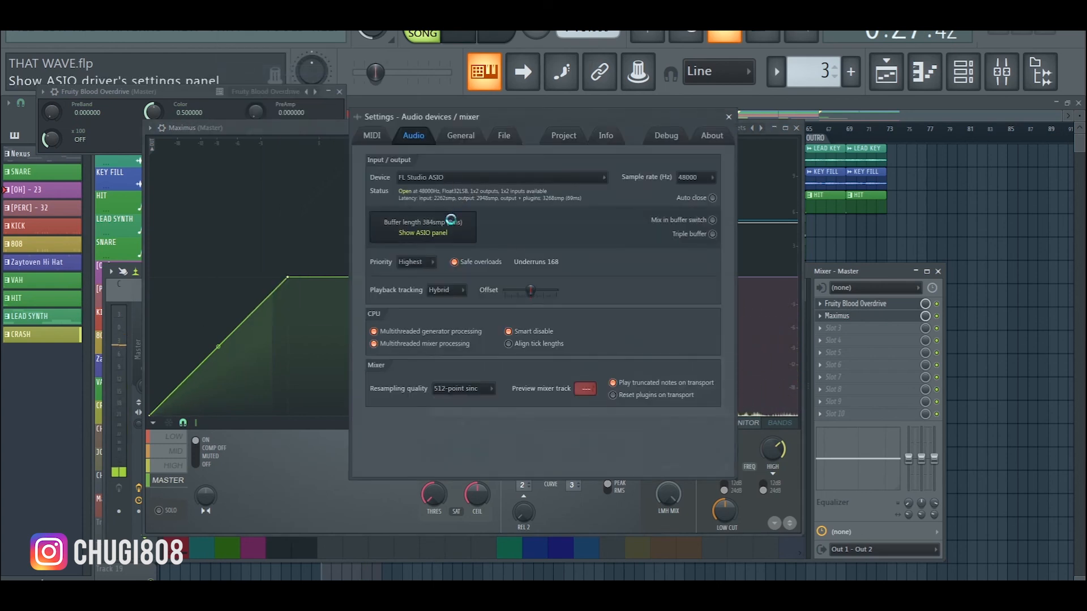
click(453, 224)
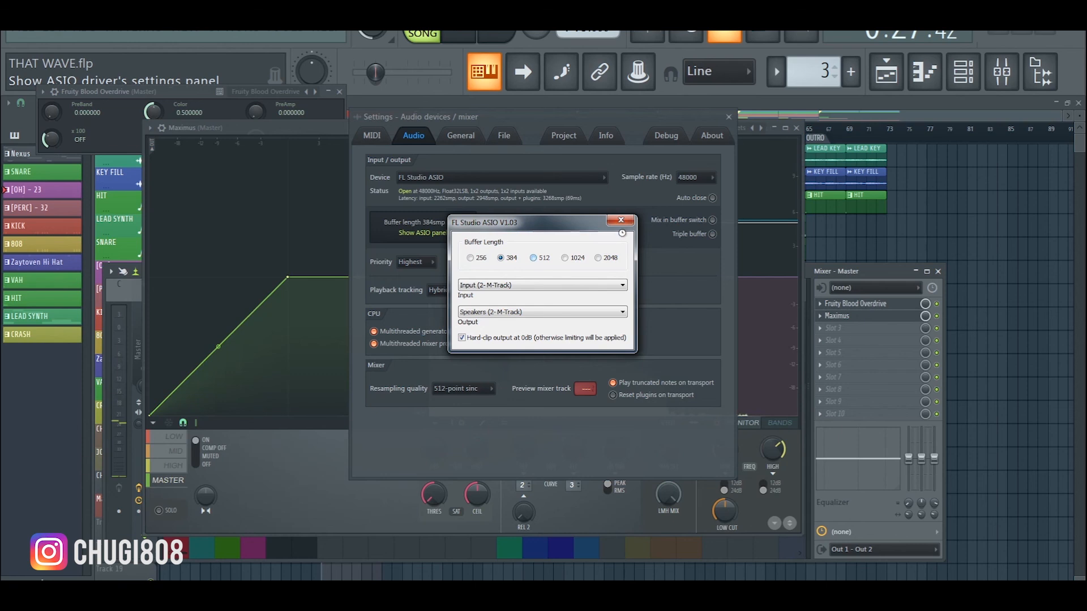
click(621, 220)
click(729, 117)
Fine-tune the MASTER band's post gain during playback and close Maximus.
drag(494, 125, 475, 152)
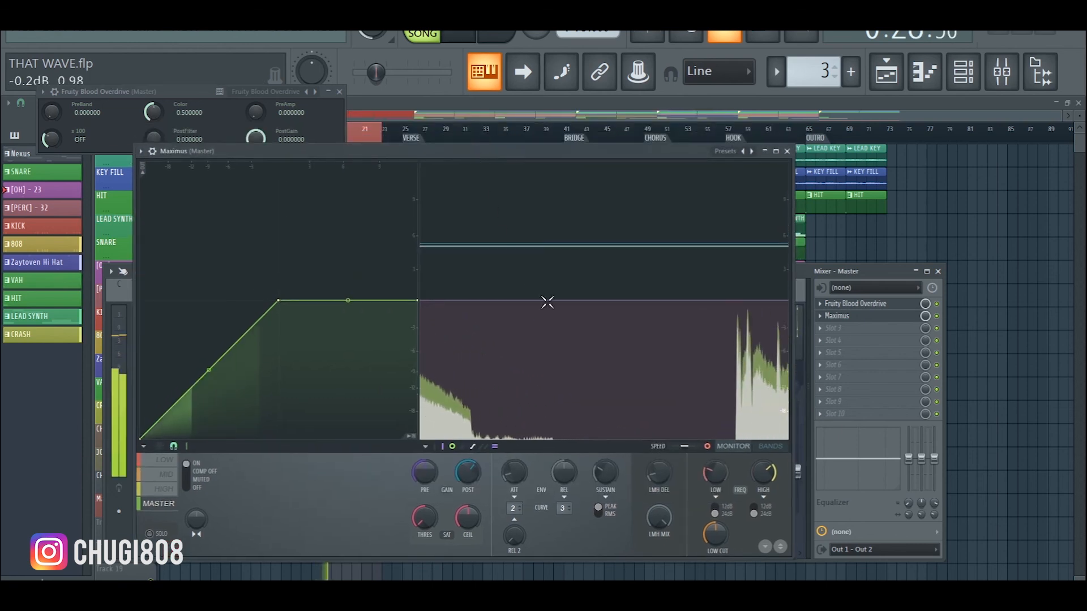
drag(470, 477, 470, 450)
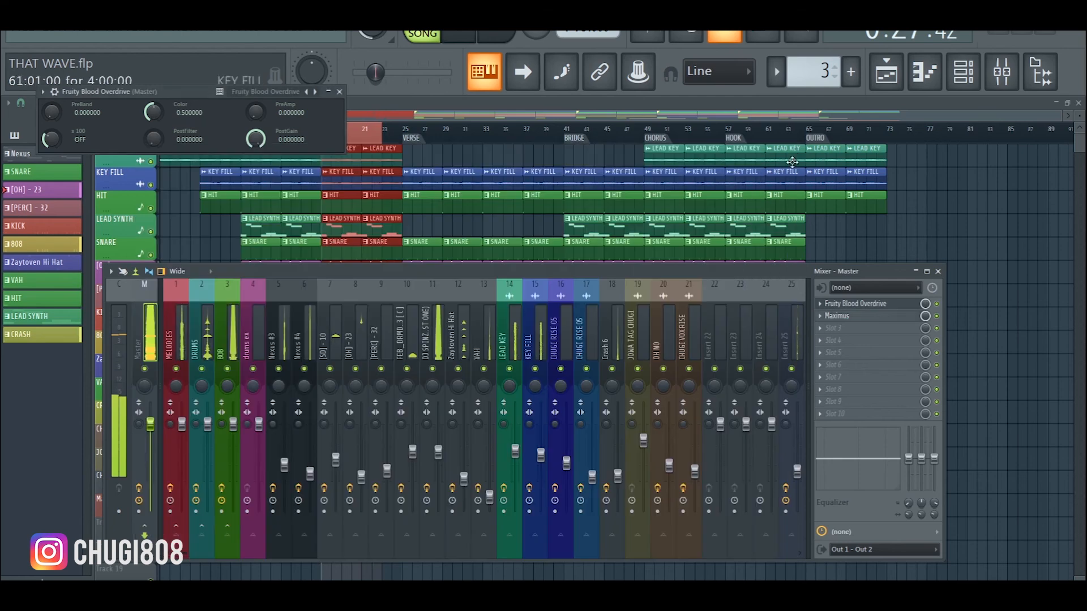
click(787, 151)
Load WaveShell-VST3 9.2 into slot 3 of the Master track with the S1 Imager Stereo plugin.
click(826, 331)
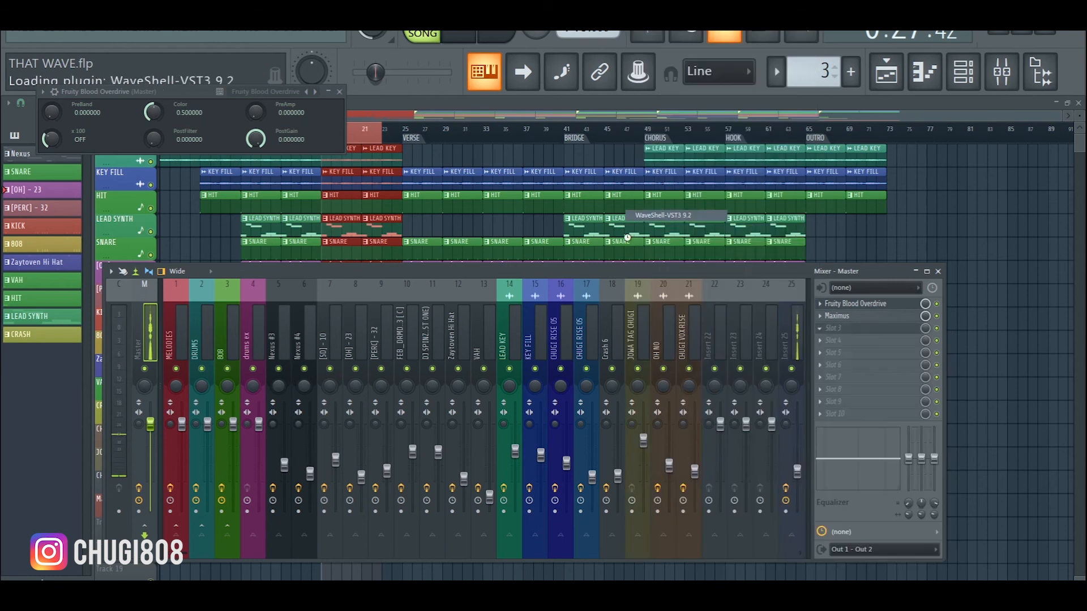
click(687, 216)
click(212, 191)
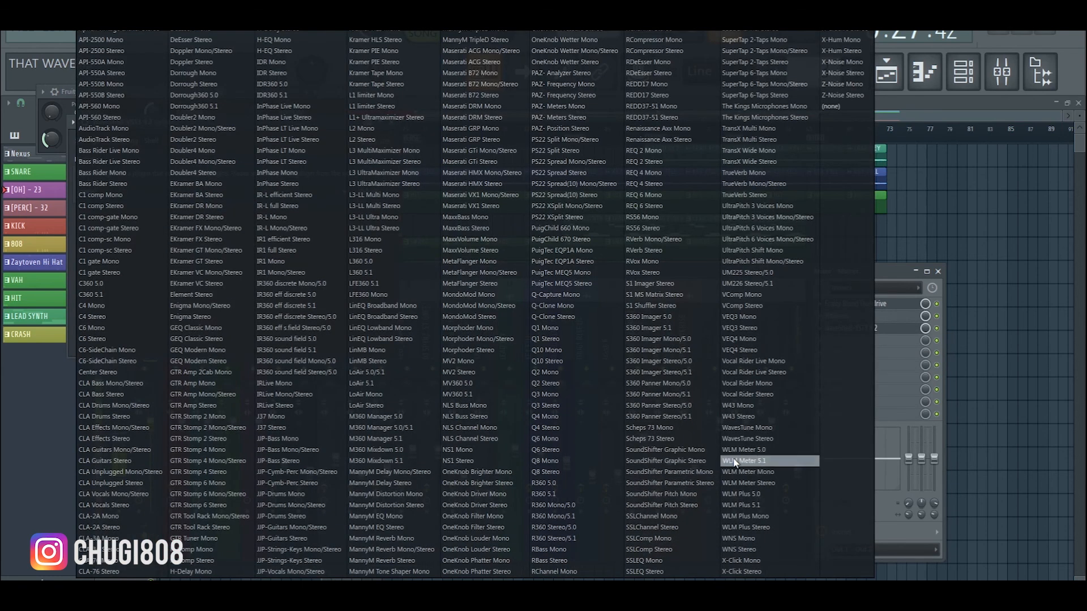
click(663, 284)
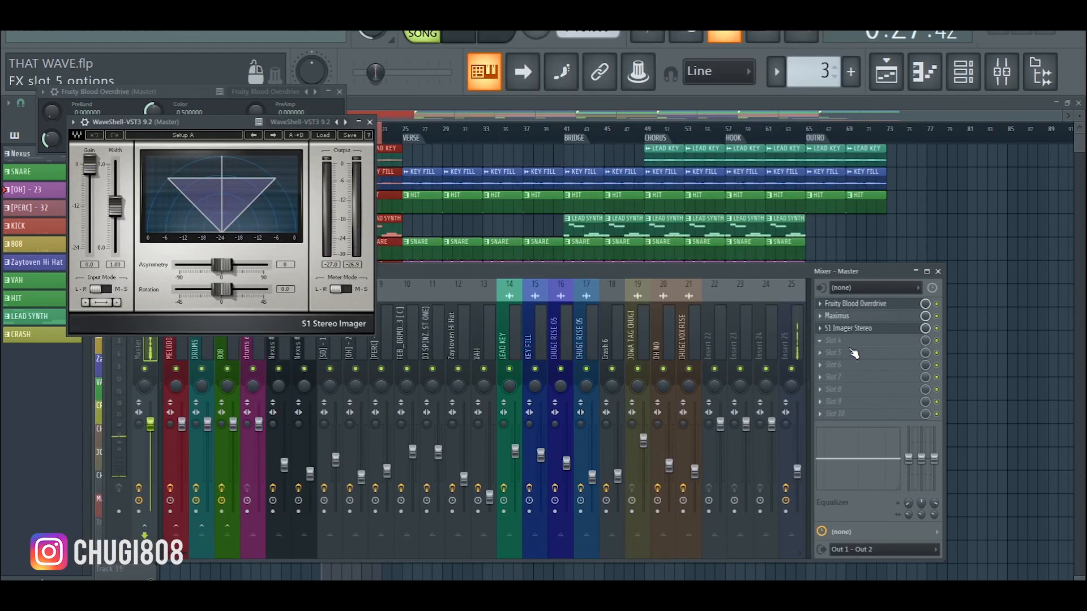
click(821, 342)
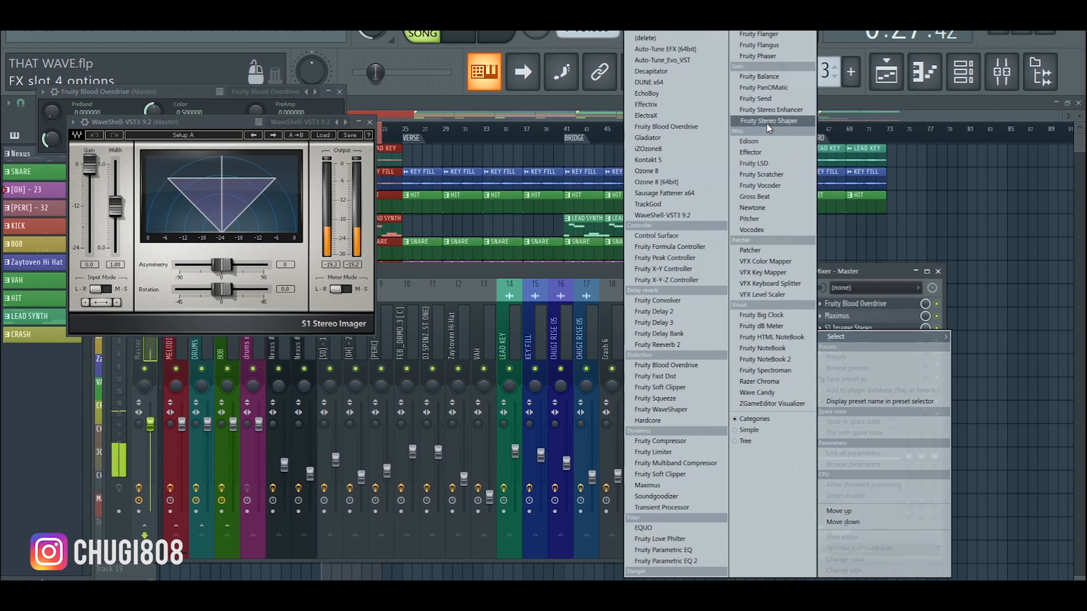
click(293, 260)
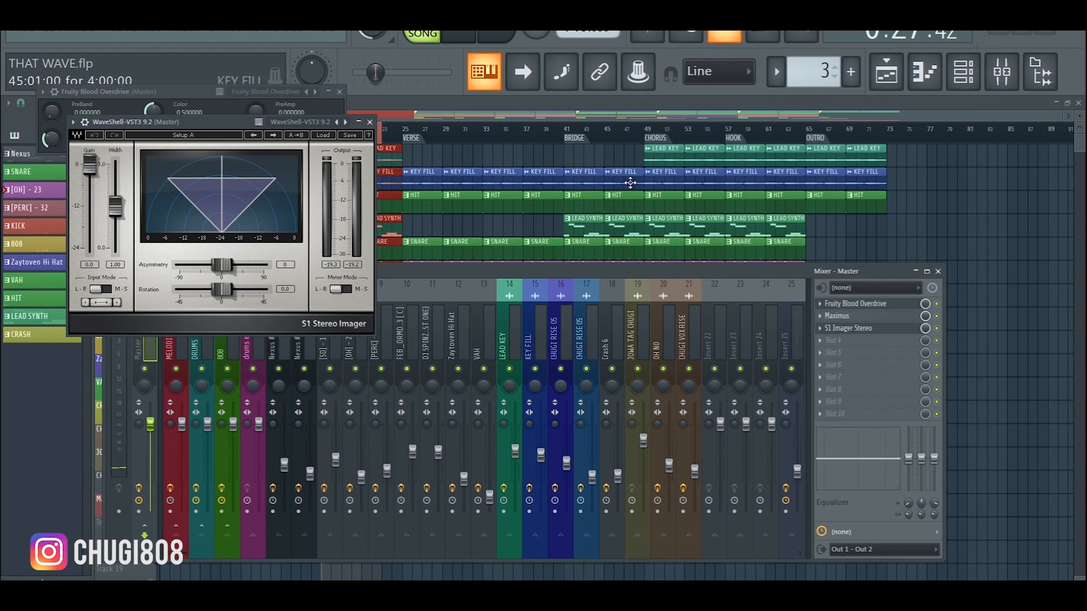
Compare the mix with the Master track's effect slots disabled and re-enabled during playback.
key(F9)
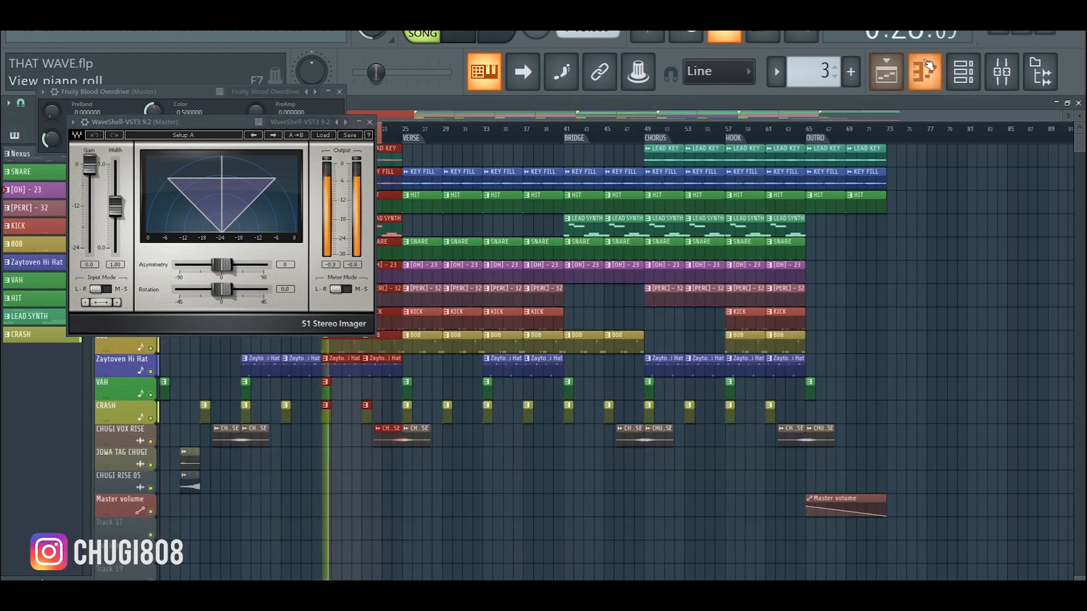
click(989, 73)
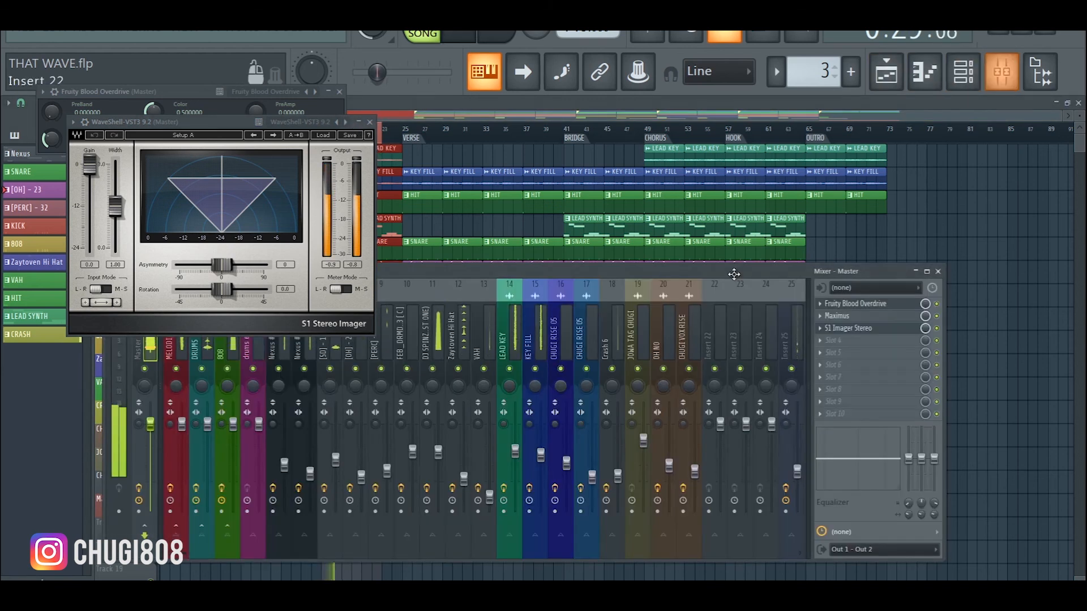
click(139, 489)
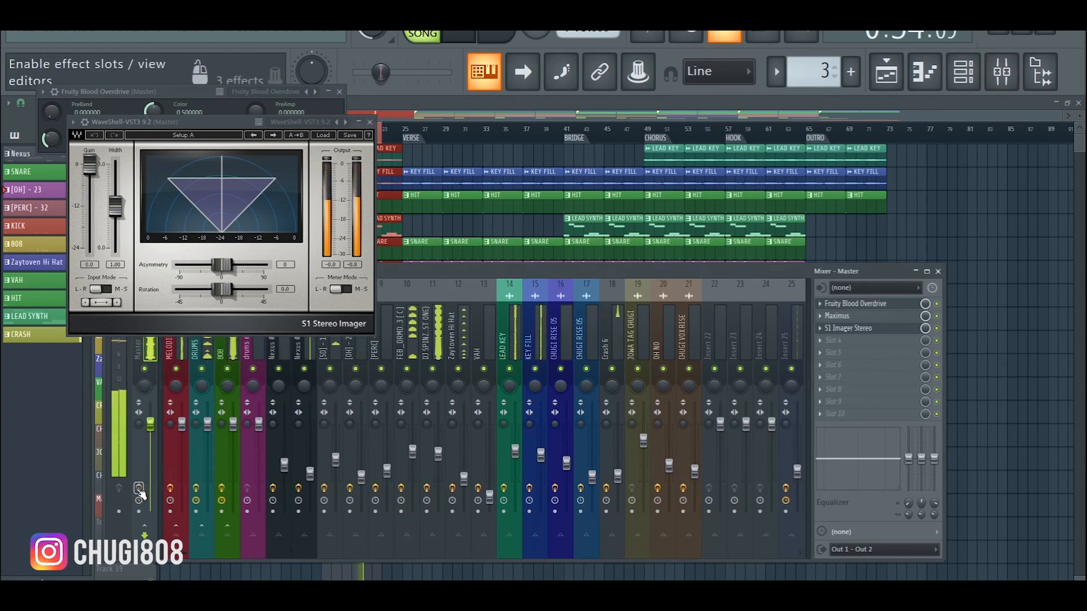
click(138, 488)
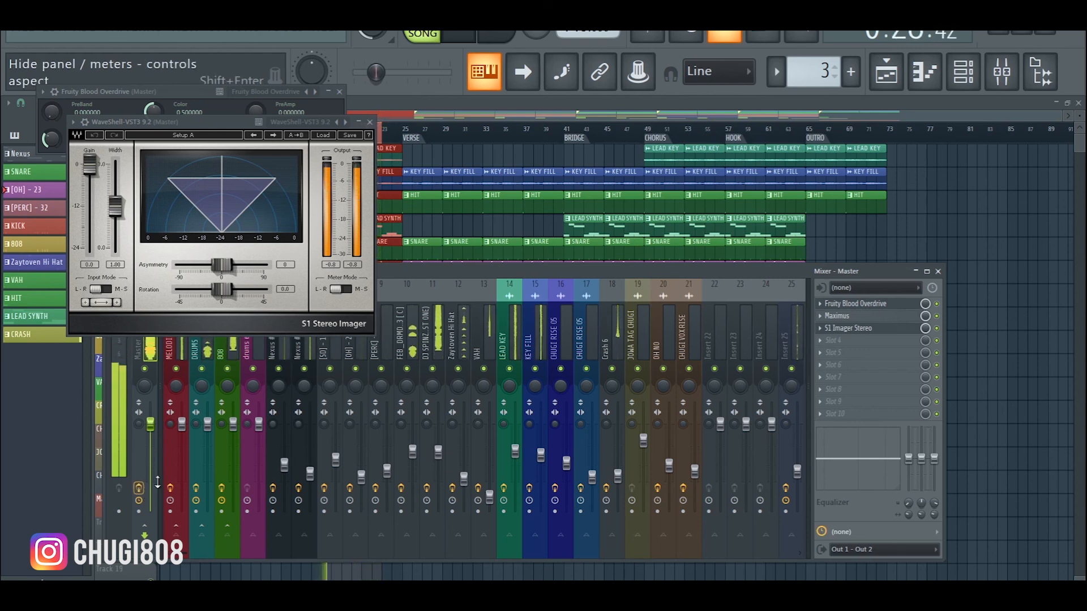